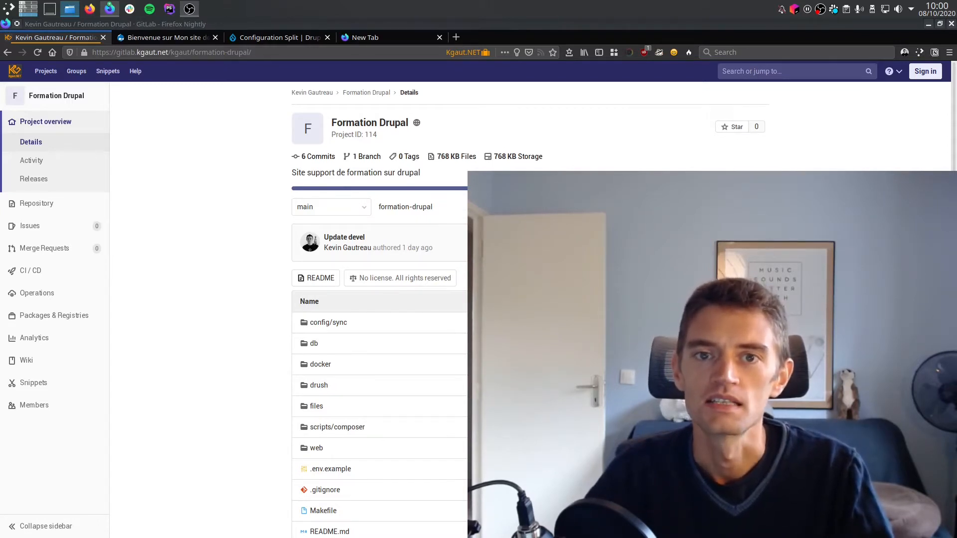
Switch to PhpStorm, highlight the config_sync_directory setting in settings.php, and inspect the config/sync and web/sites/default folders in the project tree.
key(ctrl+alt+Up)
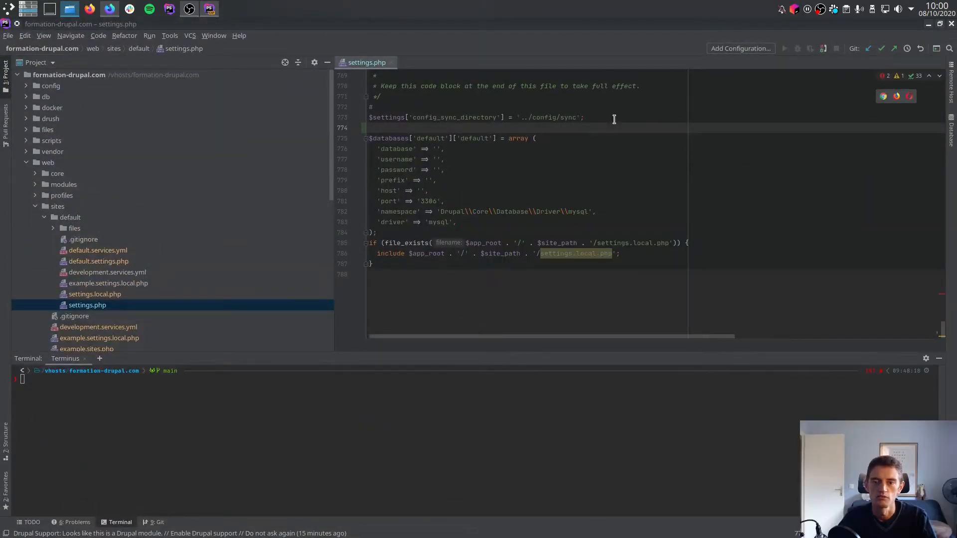
drag(614, 118, 615, 107)
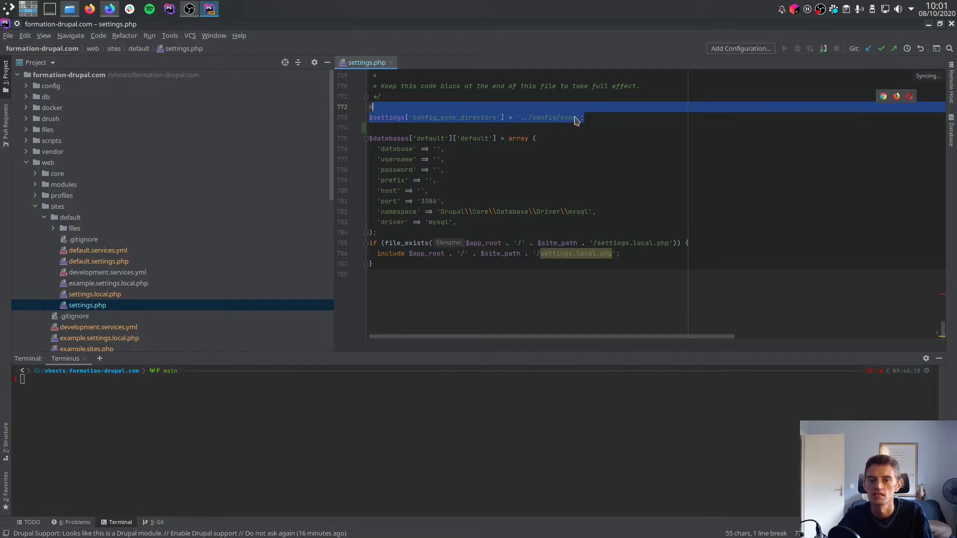
double_click(56, 88)
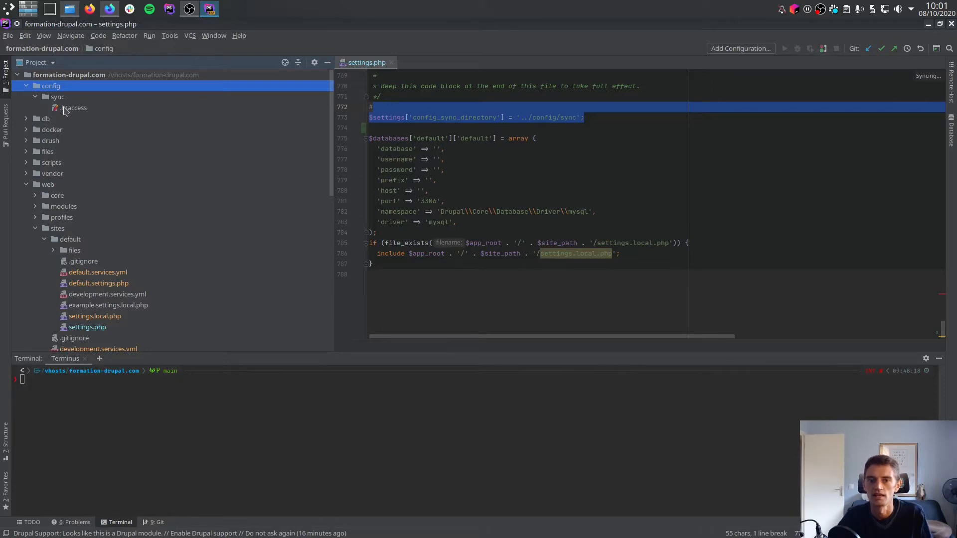
scroll(80, 233, down, 1)
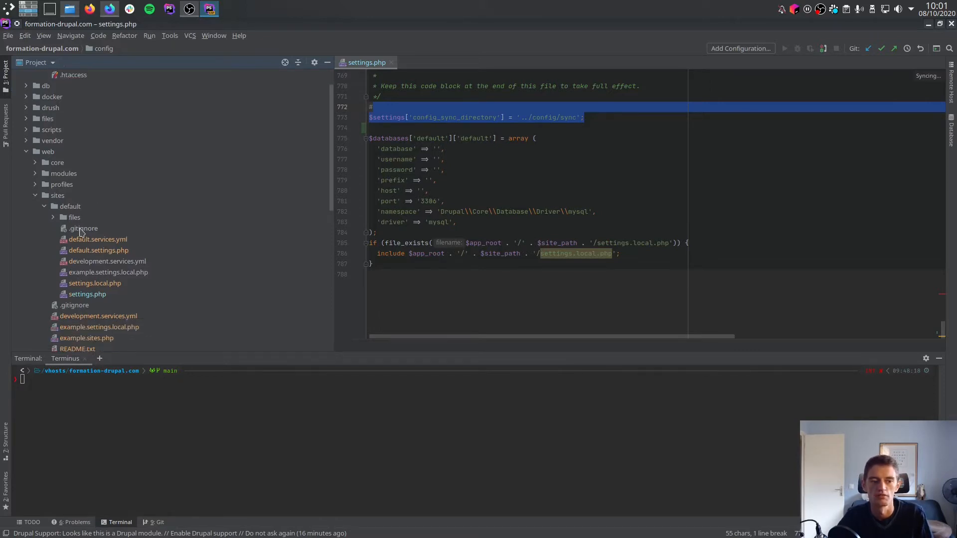
scroll(80, 217, down, 2)
click(73, 152)
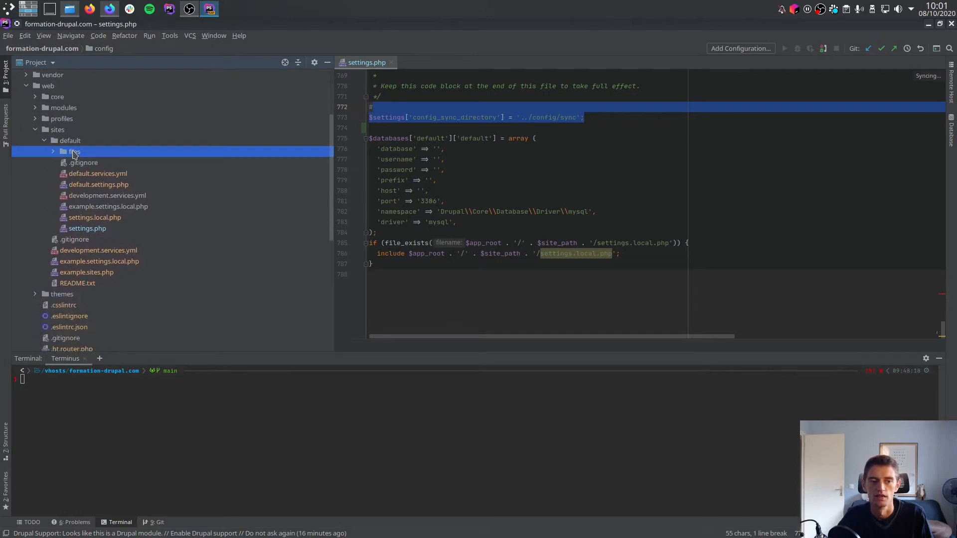
scroll(137, 180, up, 3)
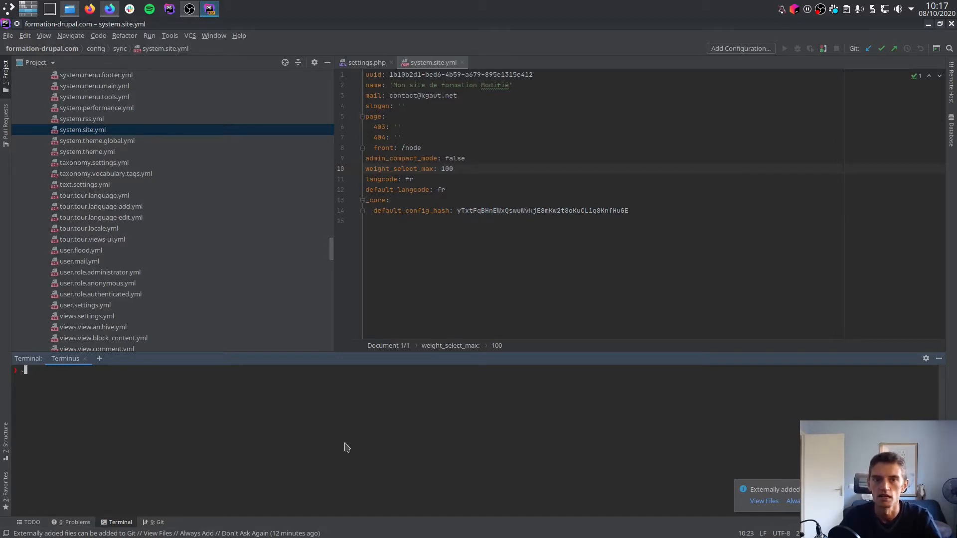
Collapse the config folder and locate the drush executable inside vendor/bin in the project tree.
scroll(29, 88, up, 20)
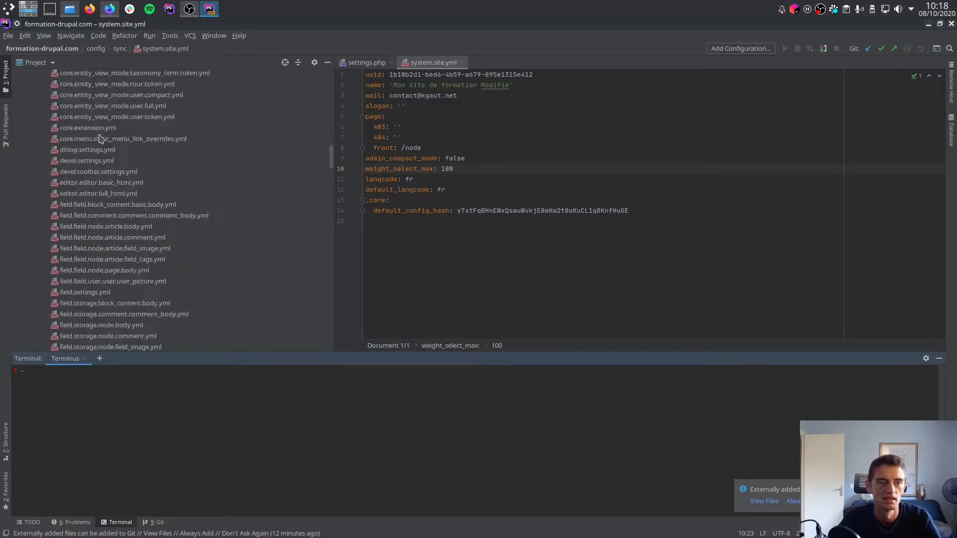
click(27, 86)
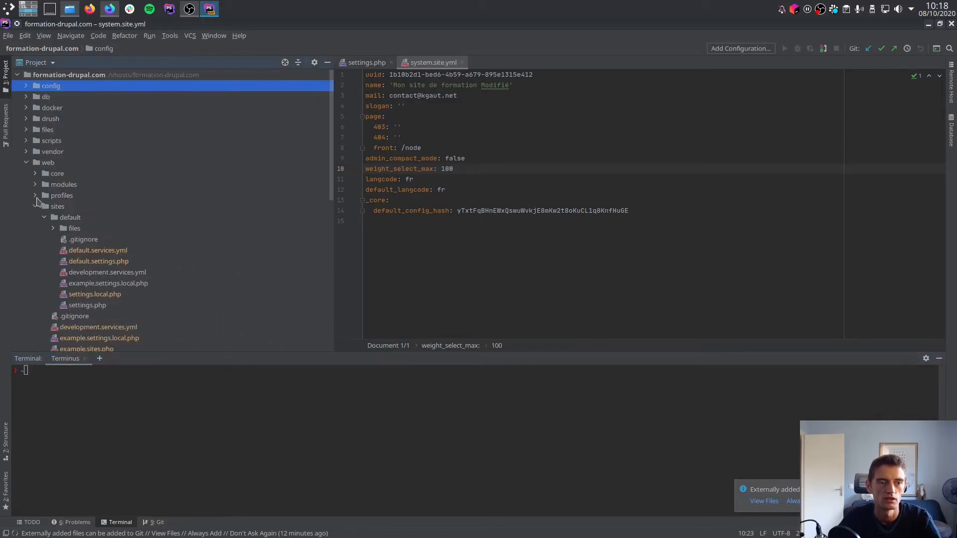
click(27, 152)
double_click(49, 185)
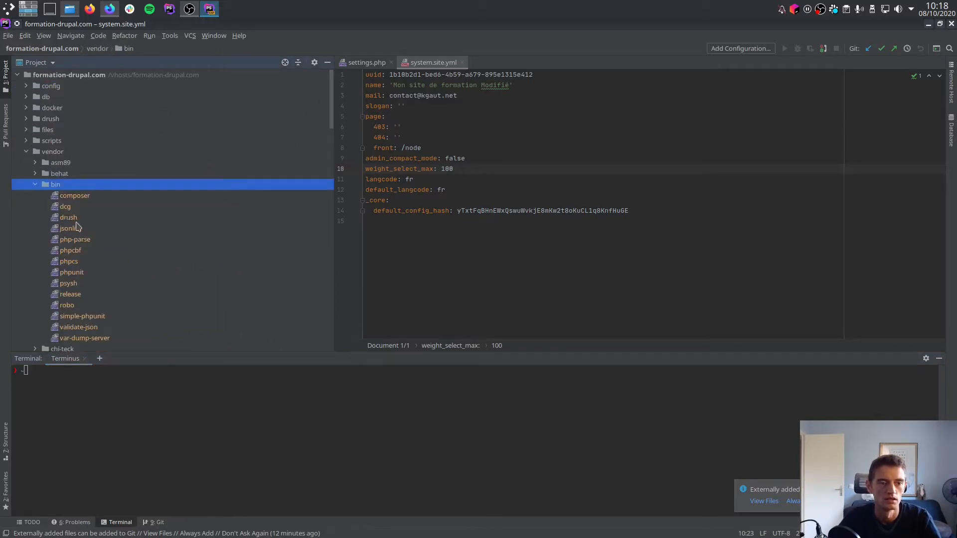
click(73, 219)
Run docker-compose exec php vendor/bin/drush in the terminal and look through the available Drush commands.
click(105, 428)
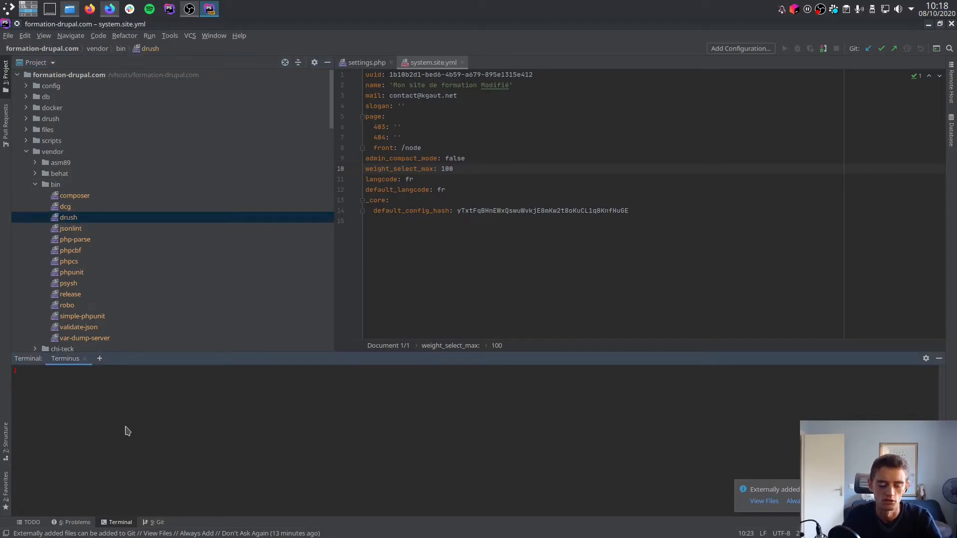
text(vendor/bin/drush)
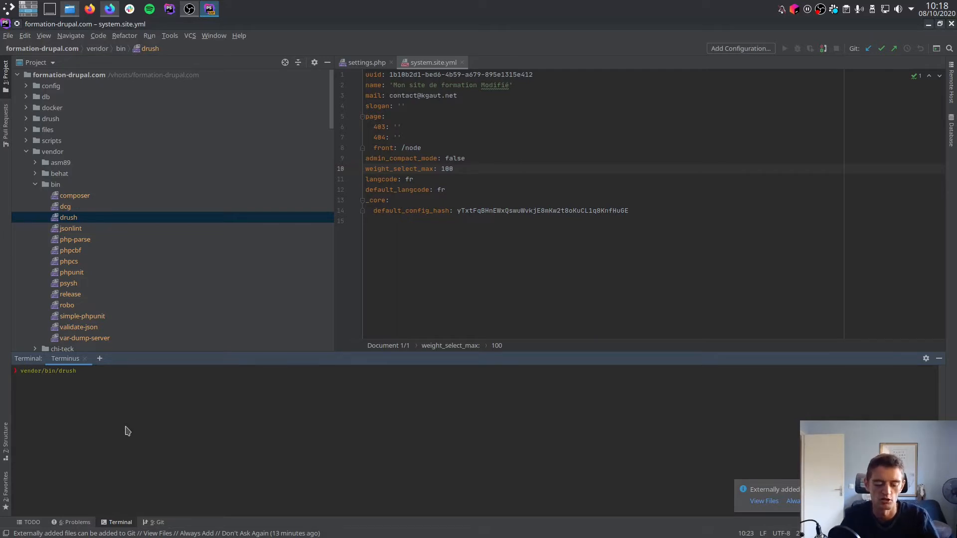
text(docke)
key(BackSpace)
key(BackSpace)
key(BackSpace)
key(BackSpace)
text(ocke-r )
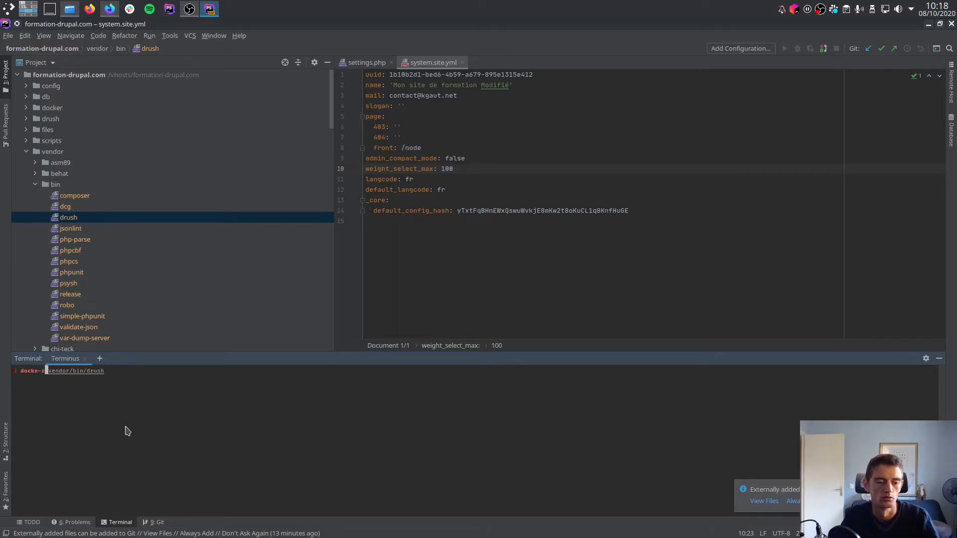
text(compose exec php)
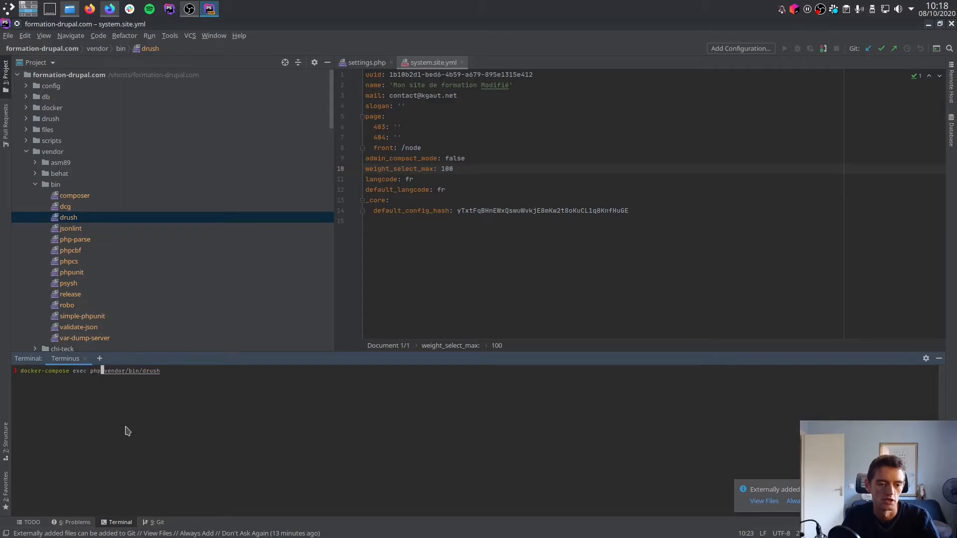
key(Return)
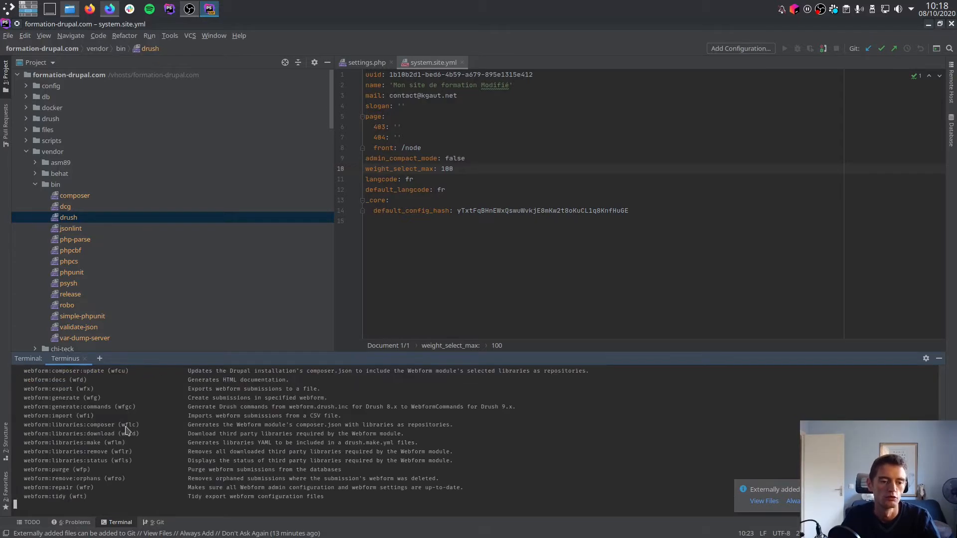
scroll(126, 429, up, 20)
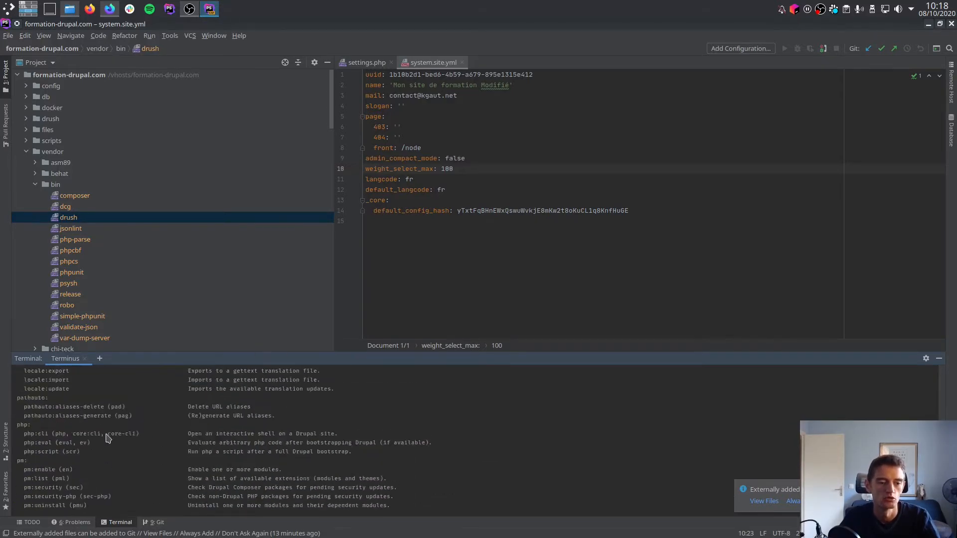
scroll(106, 438, up, 3)
scroll(106, 437, down, 20)
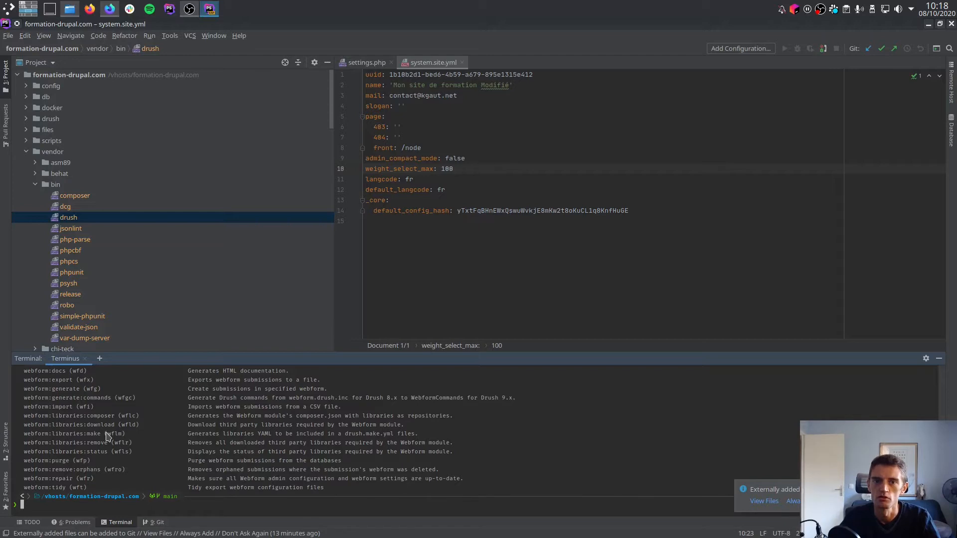
text(make dru)
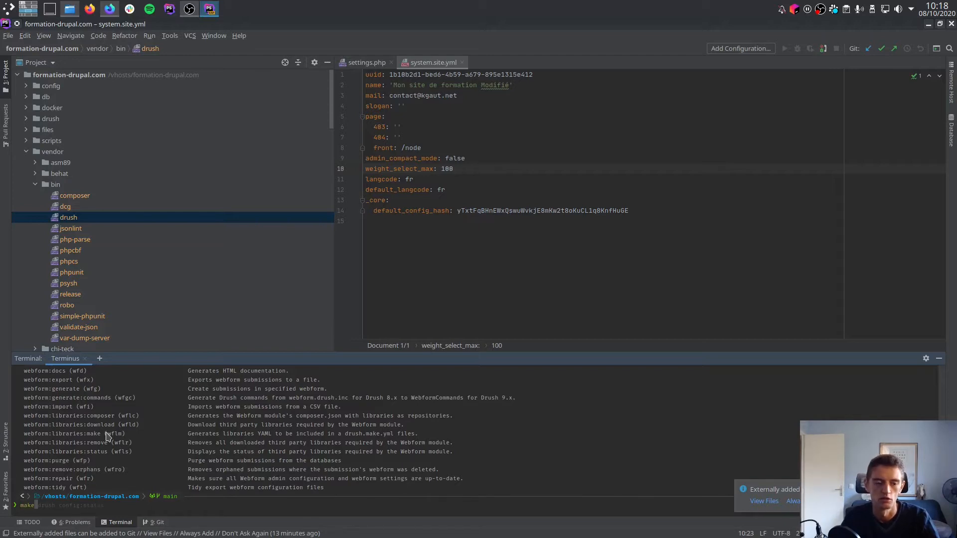
key(BackSpace)
key(BackSpace)
key(BackSpace)
key(BackSpace)
key(BackSpace)
key(BackSpace)
key(BackSpace)
key(BackSpace)
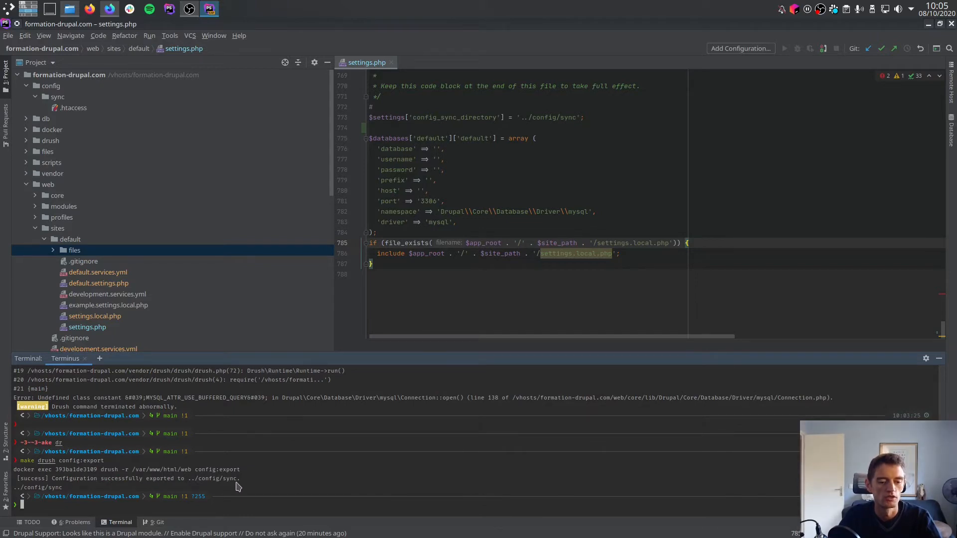
Look through the exported YAML files in config/sync and open system.site.yml.
click(56, 97)
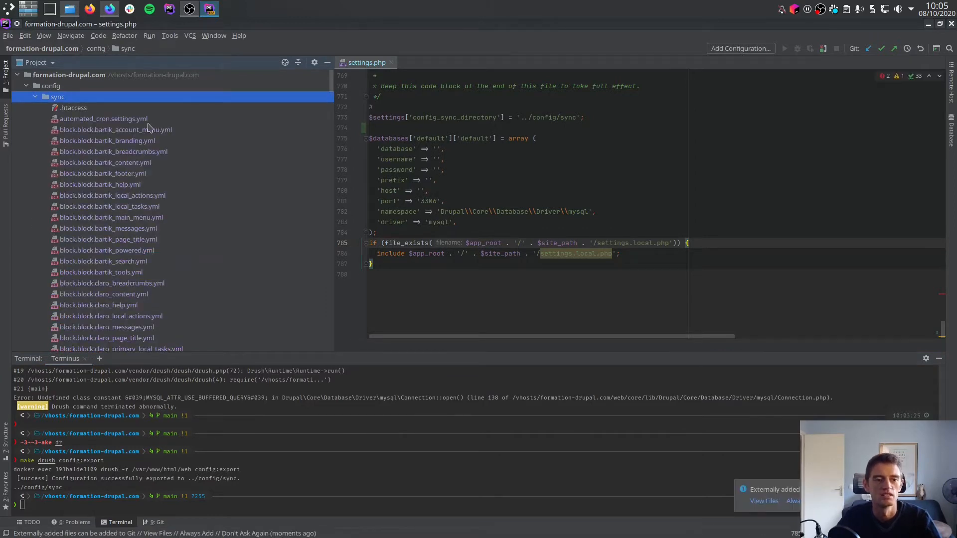
scroll(130, 150, down, 7)
scroll(122, 181, up, 7)
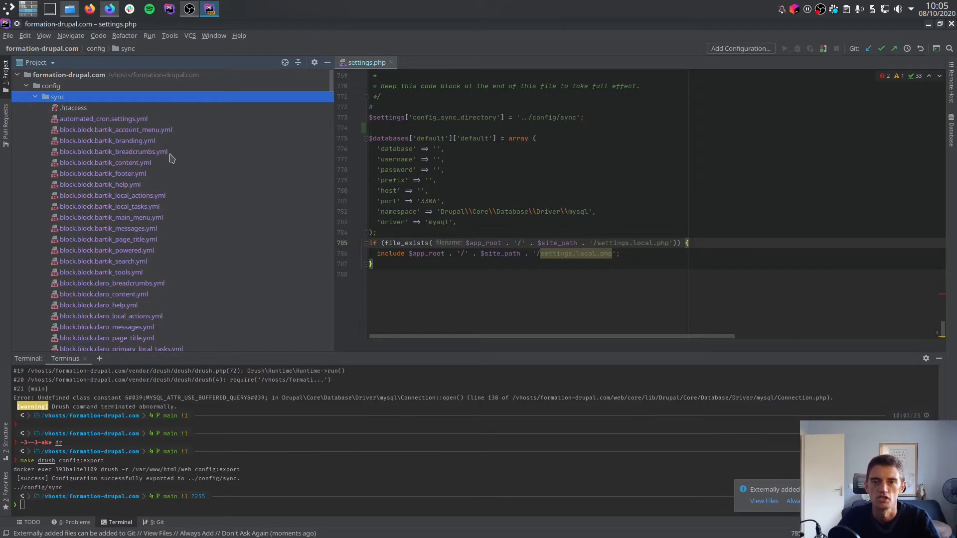
scroll(169, 157, down, 15)
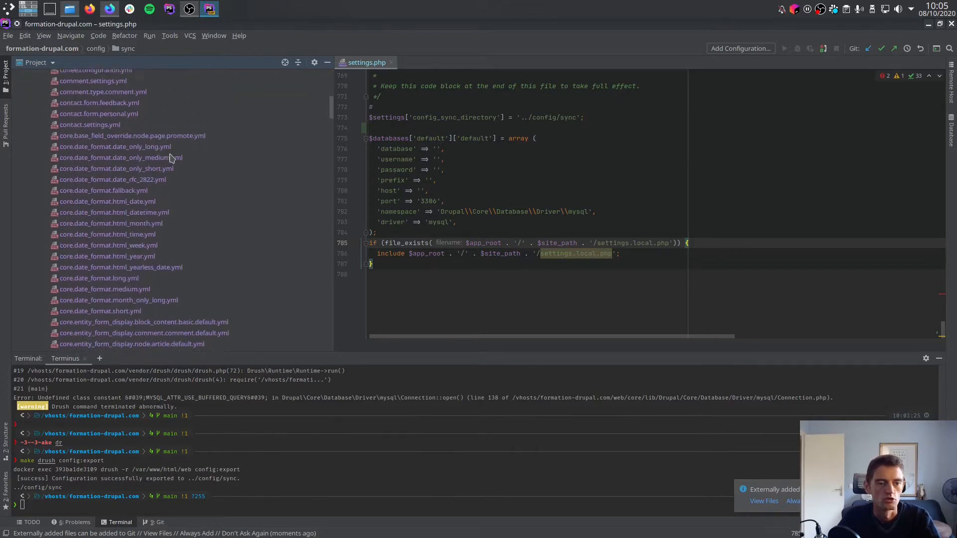
scroll(170, 157, down, 5)
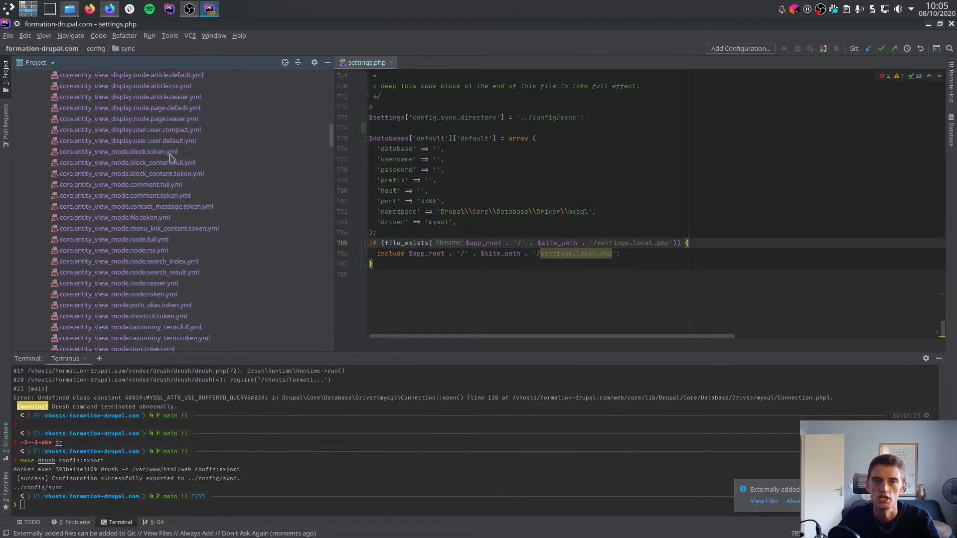
scroll(169, 158, down, 6)
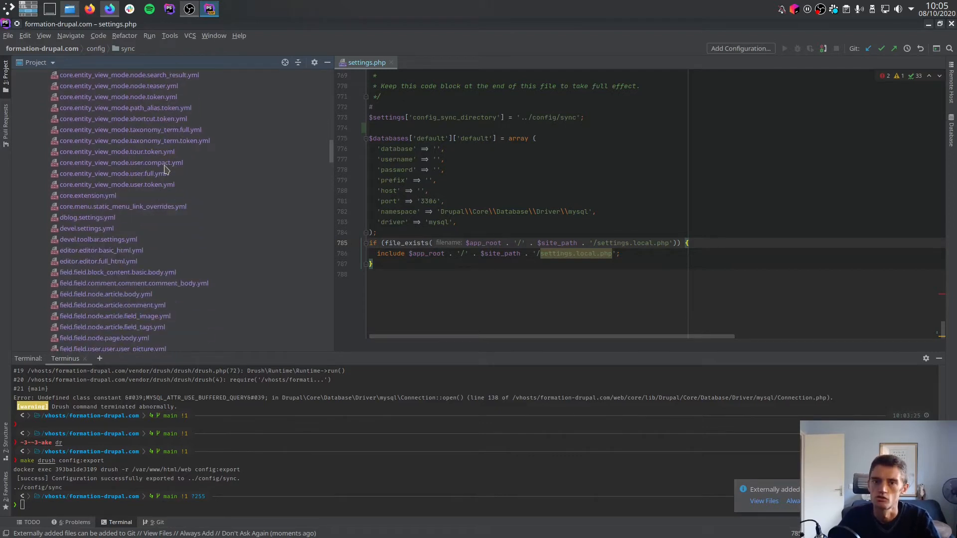
scroll(166, 169, down, 13)
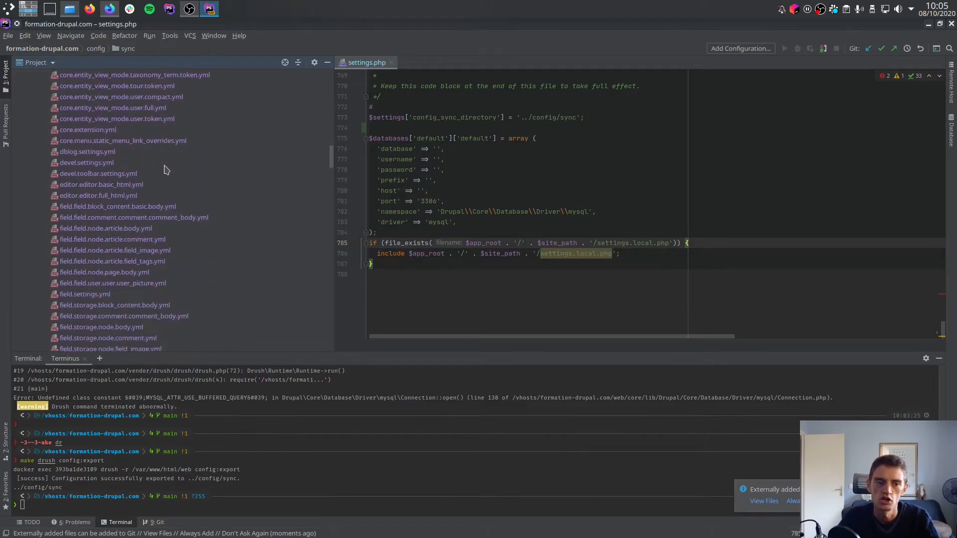
scroll(164, 172, down, 20)
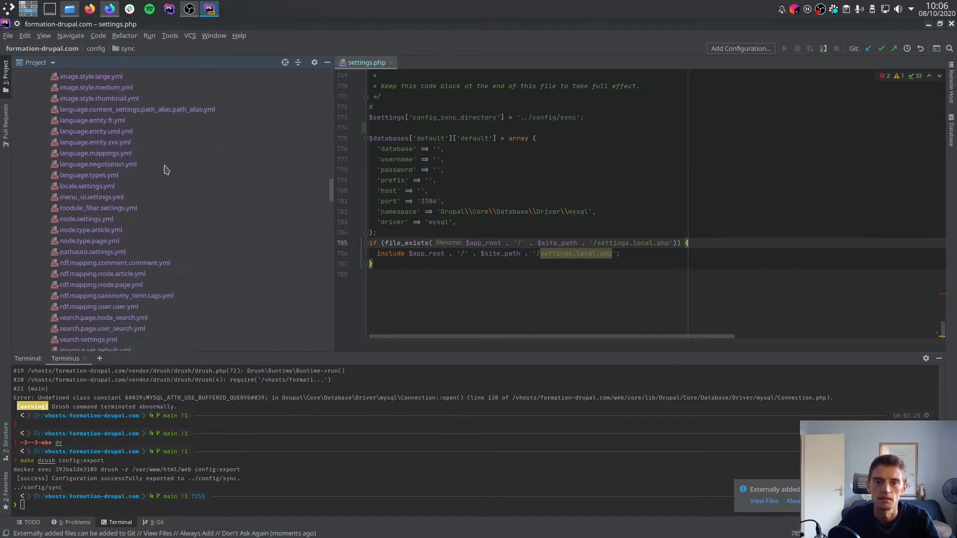
scroll(160, 175, down, 5)
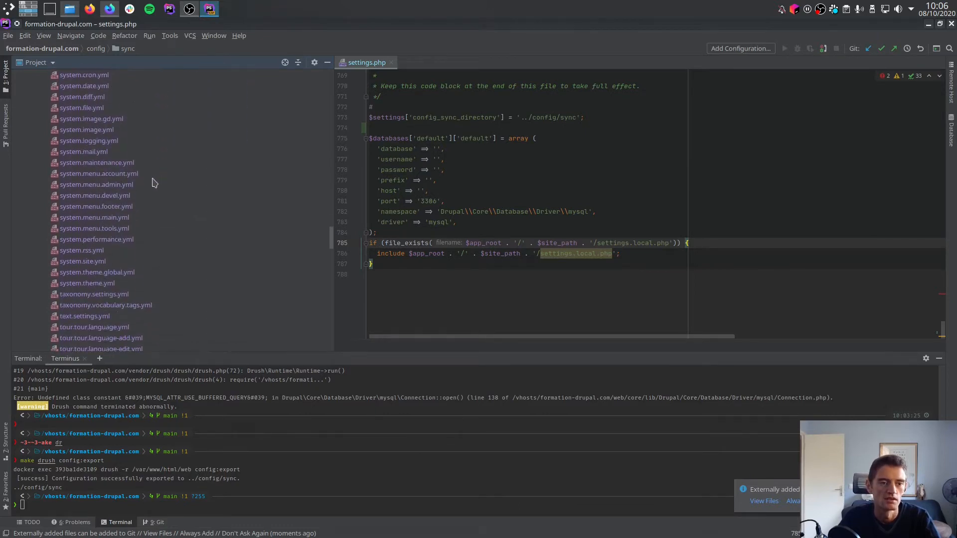
double_click(89, 168)
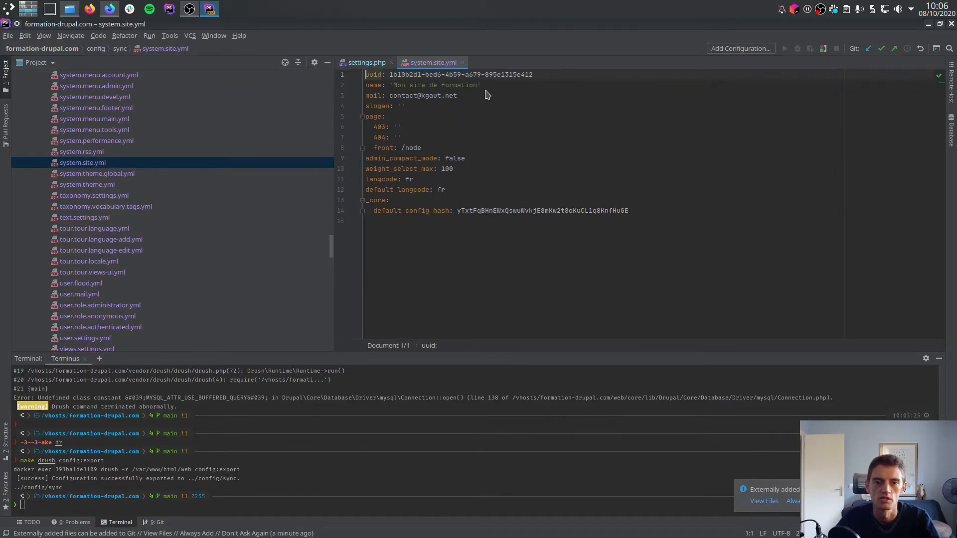
Switch to the Drupal site in Firefox and open its "Paramètres de base du site" page.
key(alt+Tab)
click(148, 38)
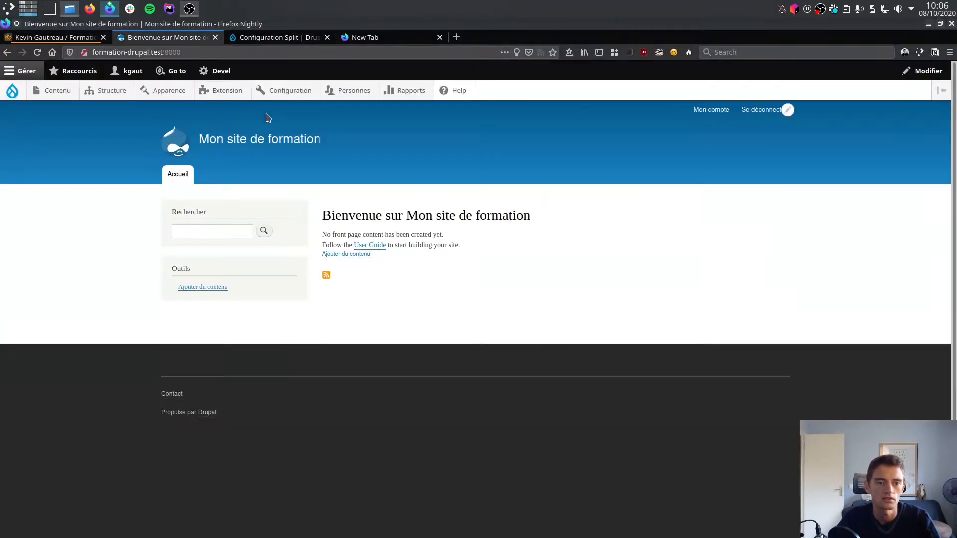
mouse_move(291, 97)
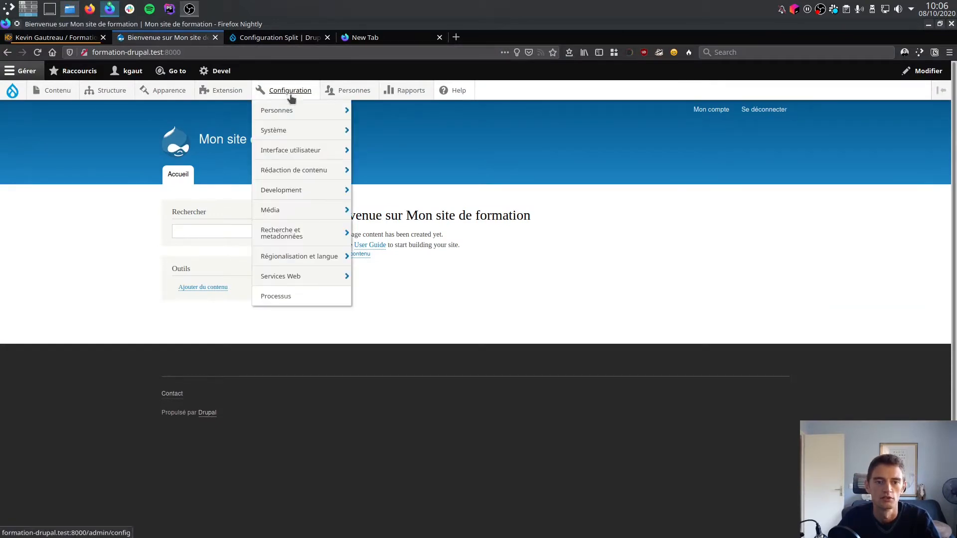
mouse_move(292, 132)
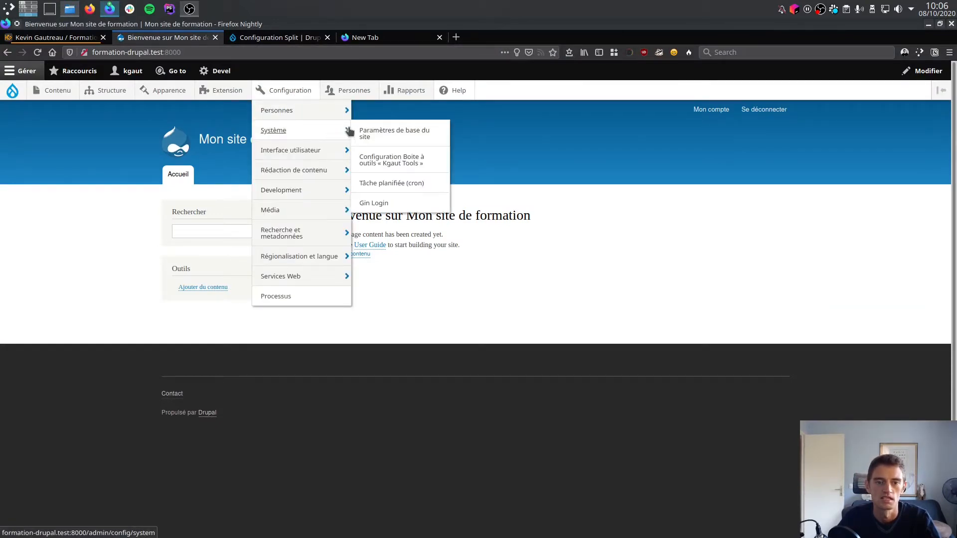
click(381, 133)
Change the site name to "Mon site de formation TEST" and save the configuration.
click(154, 232)
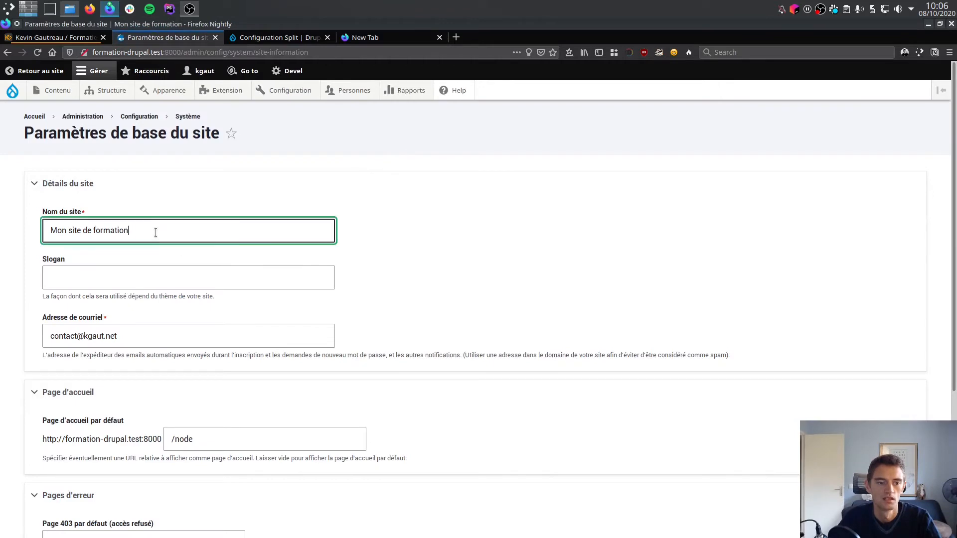
text(TEST)
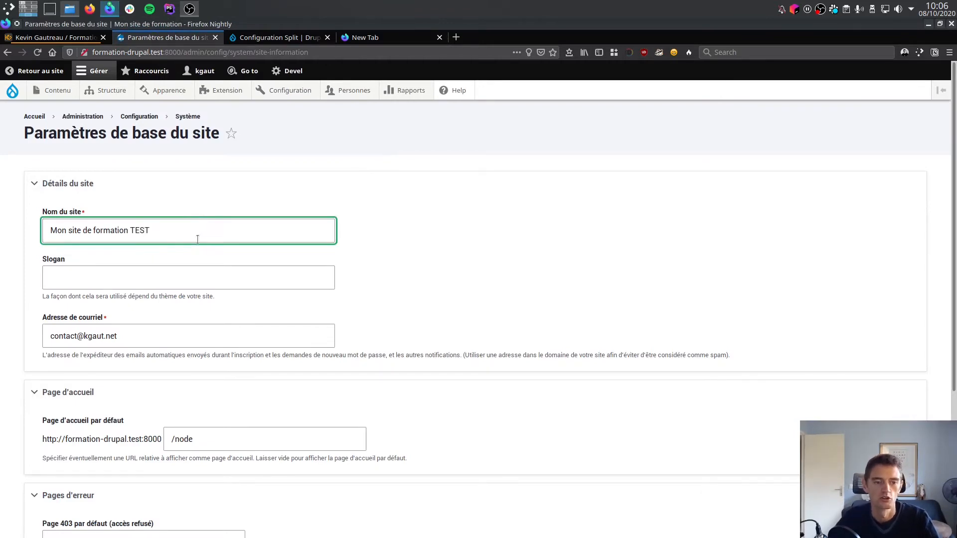
scroll(150, 349, down, 4)
click(130, 463)
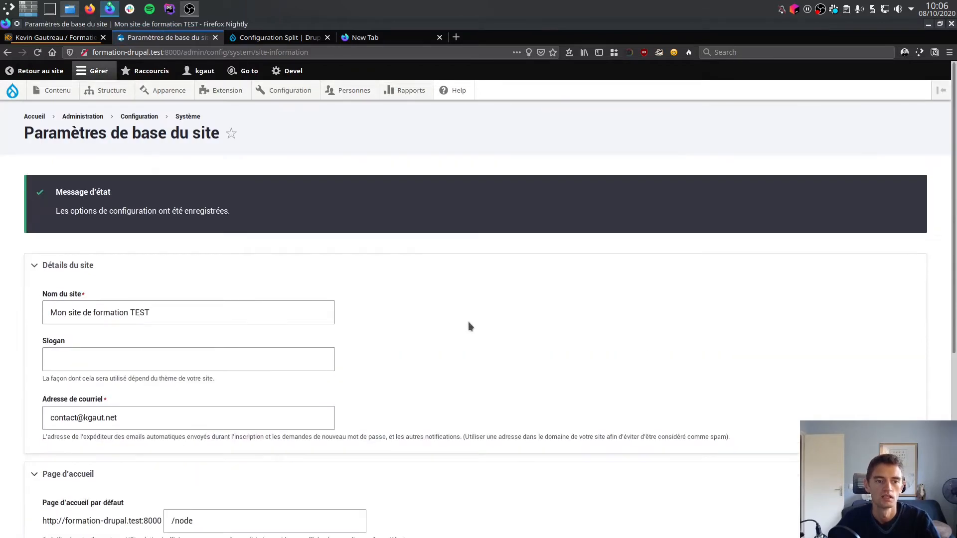
Switch to PhpStorm, re-export the configuration with make drush config:export, accepting the overwrite, and check the site name in system.site.yml.
key(ctrl+alt+Up)
click(393, 97)
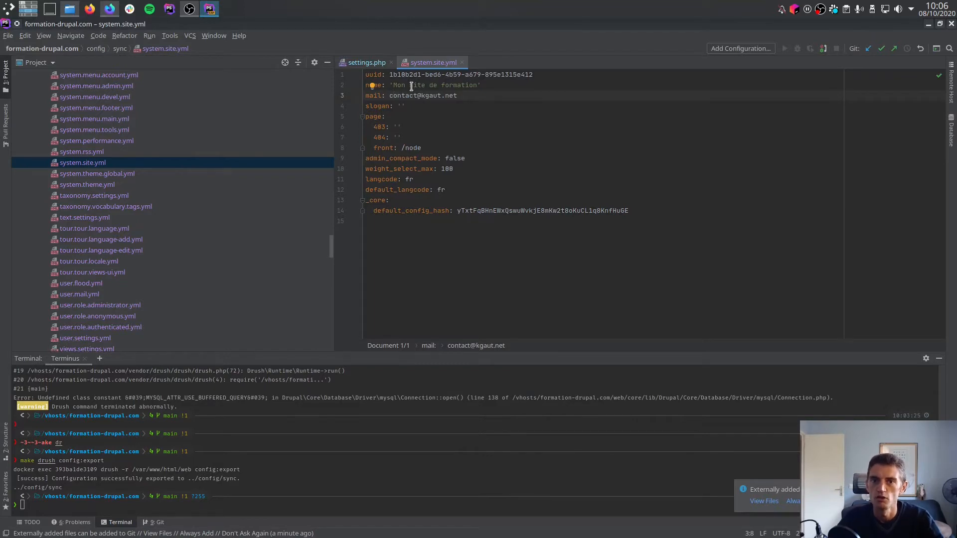
click(325, 444)
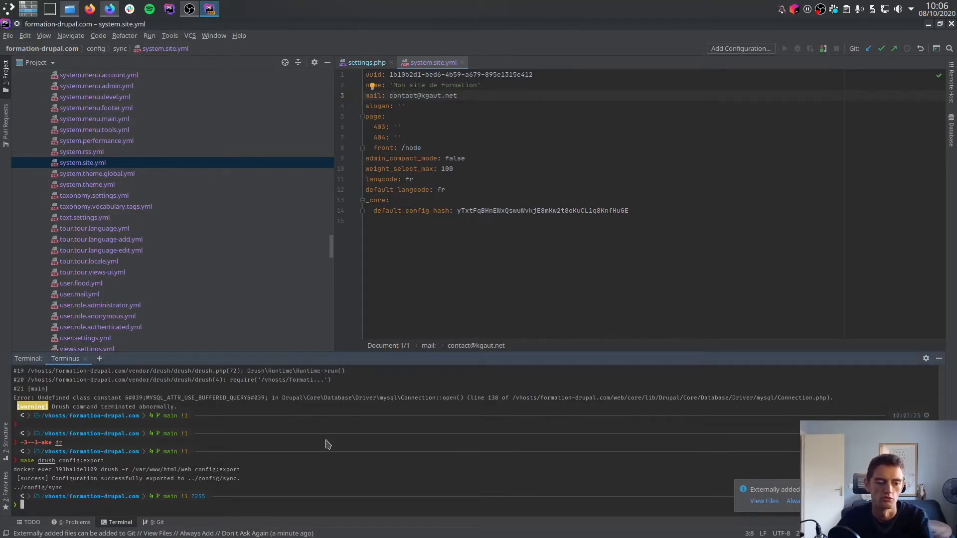
key(Up)
key(Return)
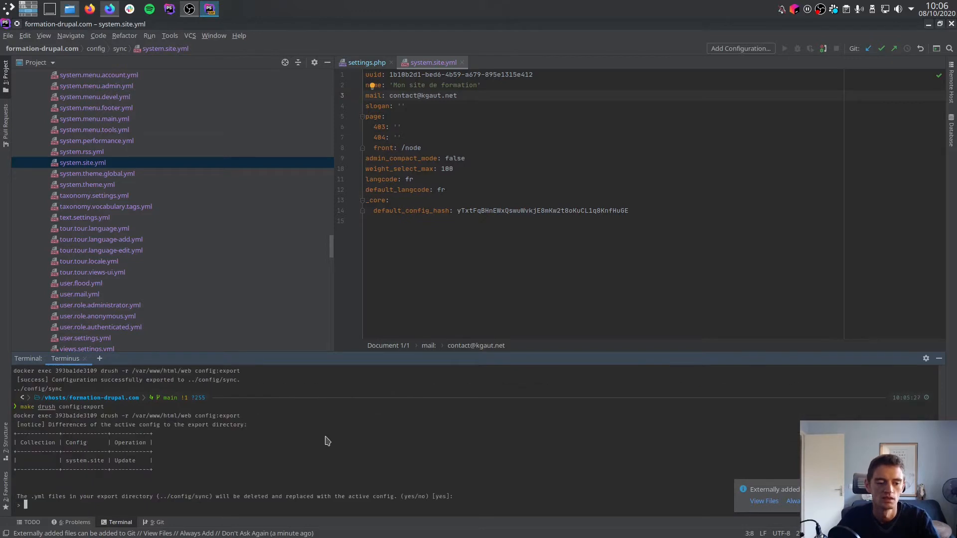
key(Return)
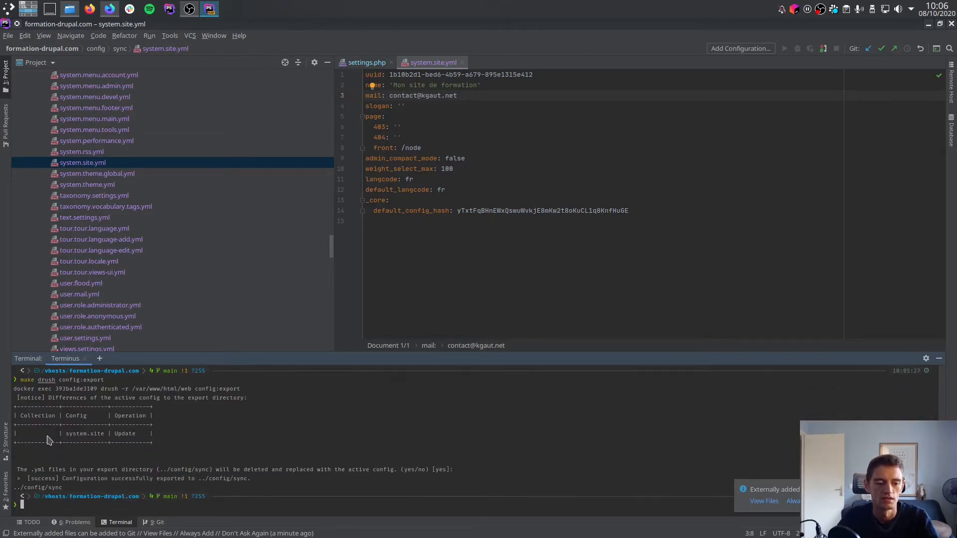
drag(46, 439, 139, 439)
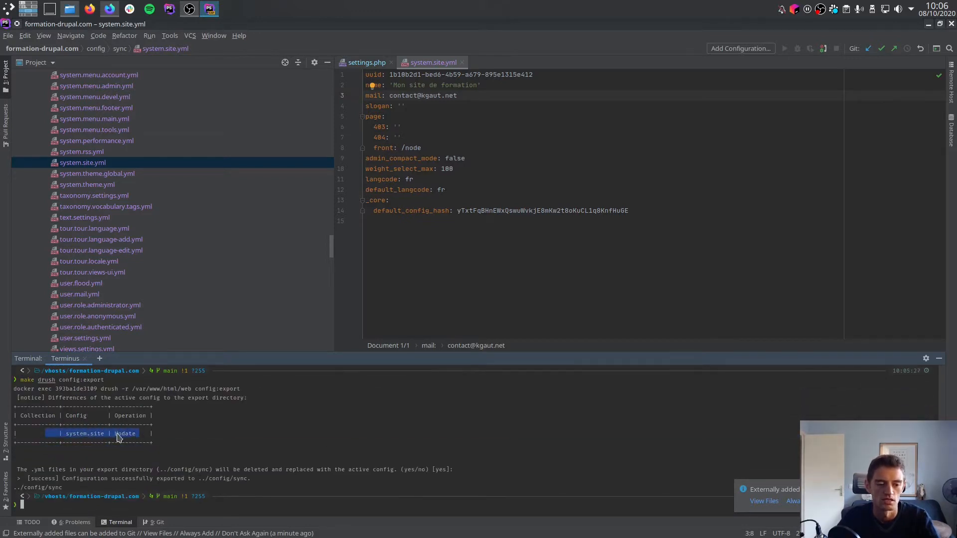
click(462, 127)
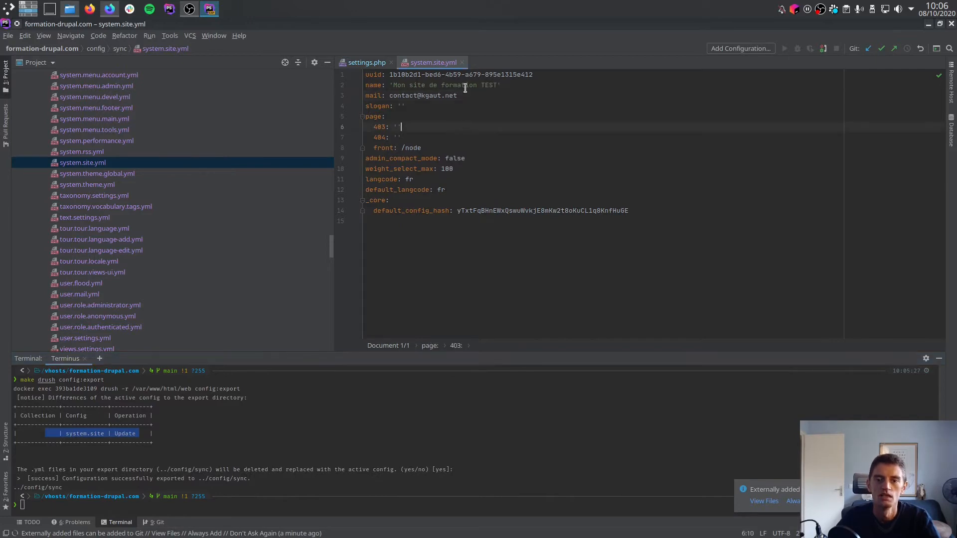
drag(477, 84, 496, 85)
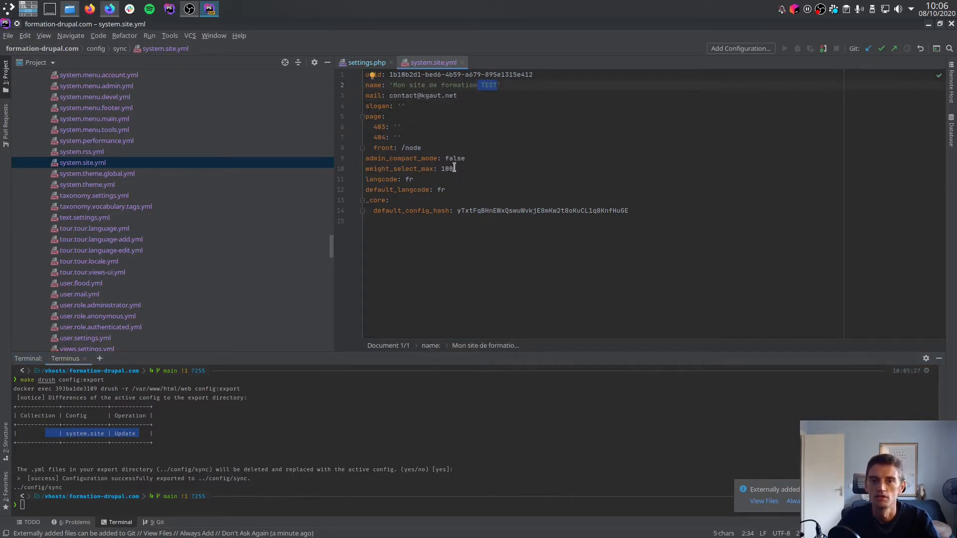
click(546, 112)
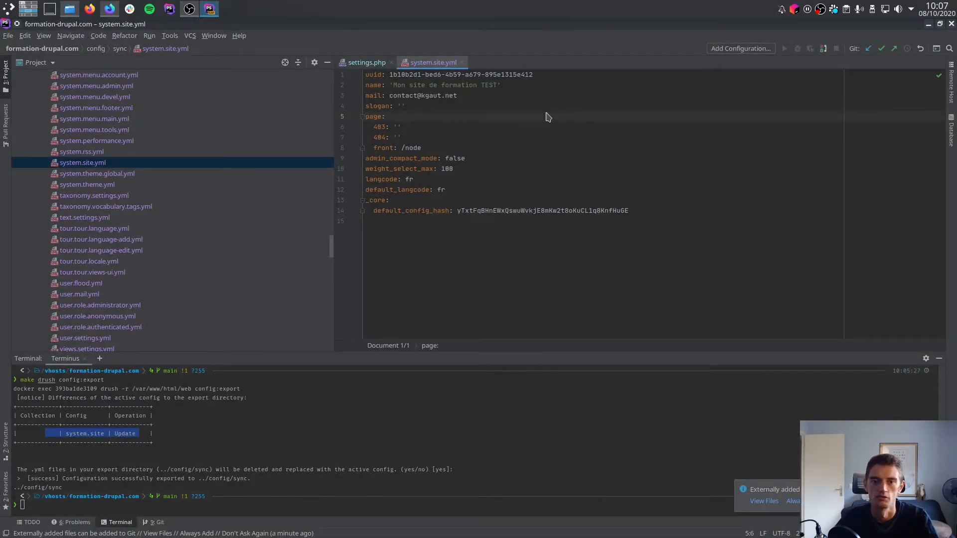
Switch to Firefox, save the site name as "Mon site de formation Surchargé" and open the site's home page.
key(alt+Tab)
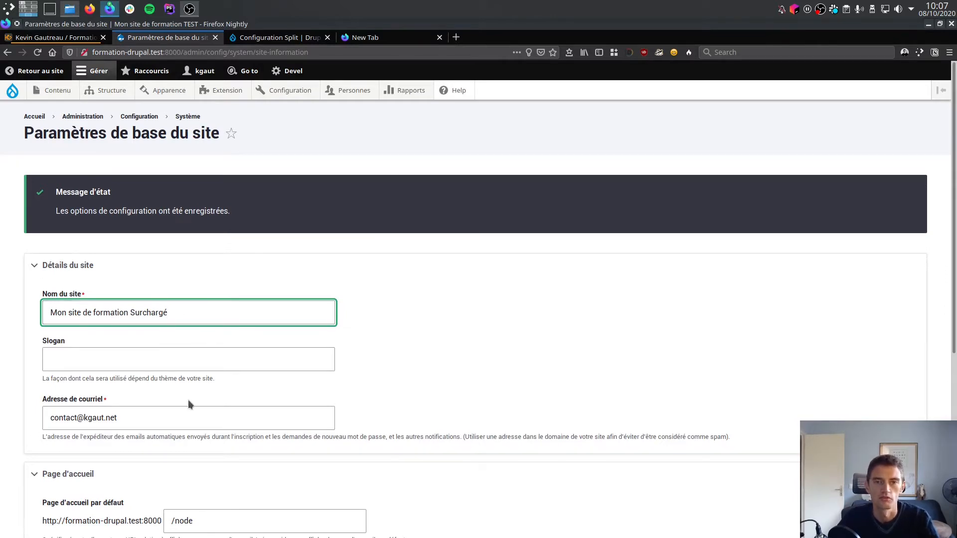
scroll(187, 400, down, 5)
click(77, 468)
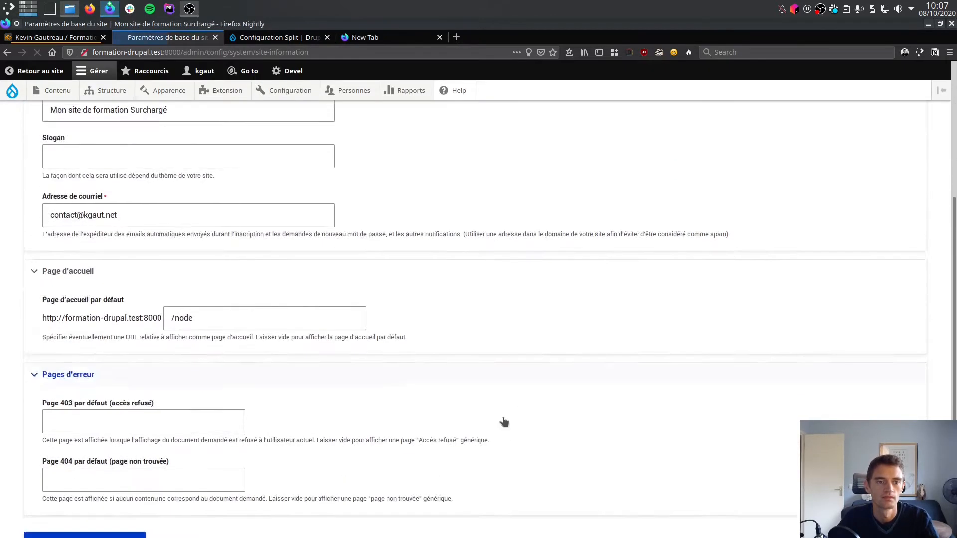
click(10, 95)
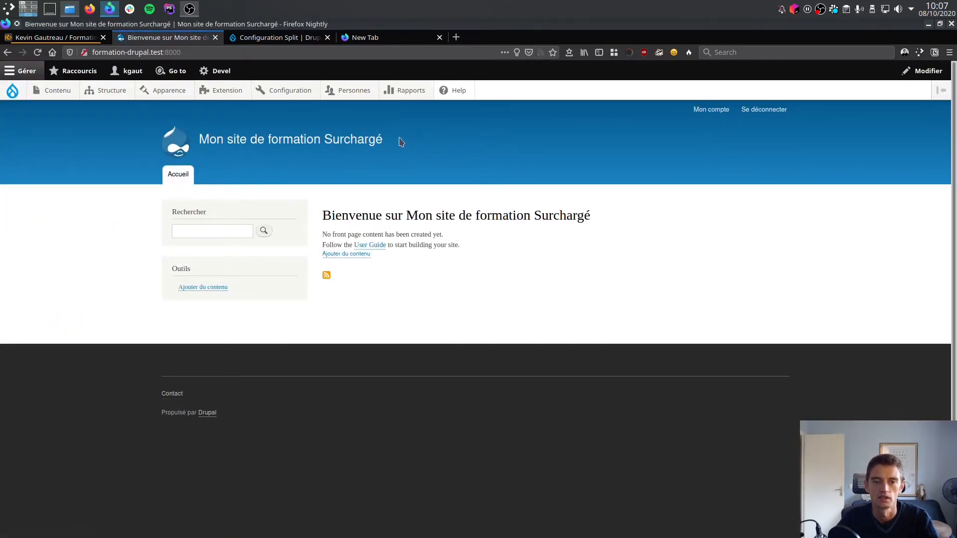
Switch to PhpStorm, run make drush config:import and accept the changes, and reload the site's home page in Firefox.
key(ctrl+alt+Up)
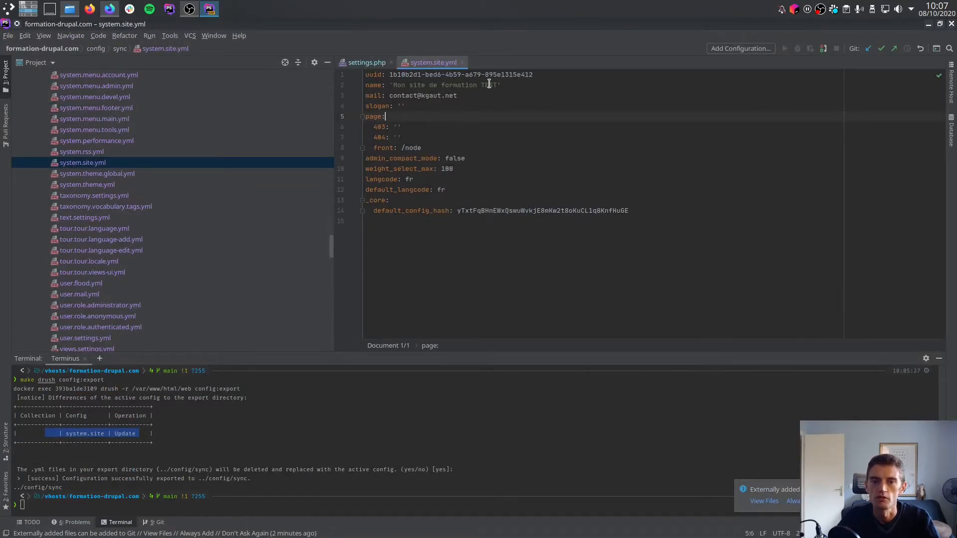
click(418, 432)
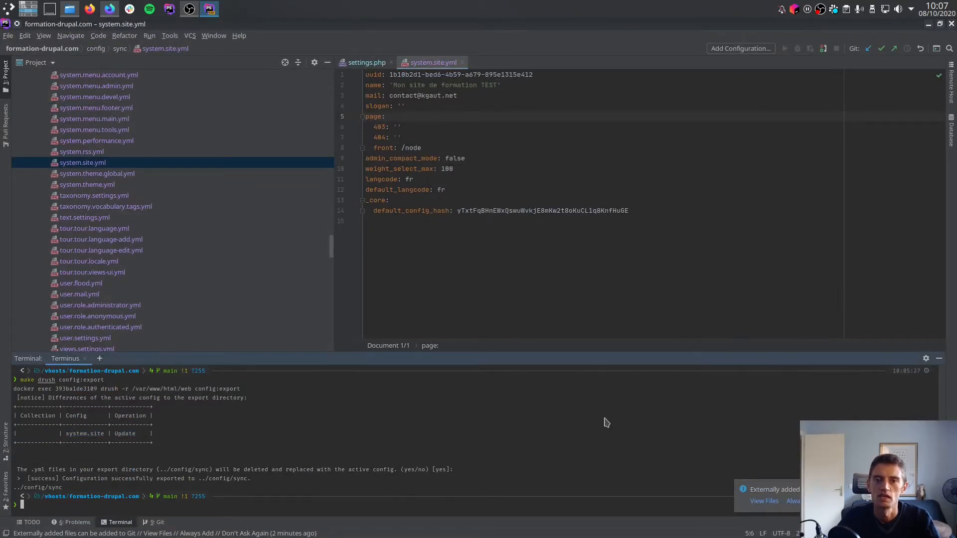
key(Up)
key(BackSpace)
key(BackSpace)
key(BackSpace)
key(BackSpace)
key(BackSpace)
key(BackSpace)
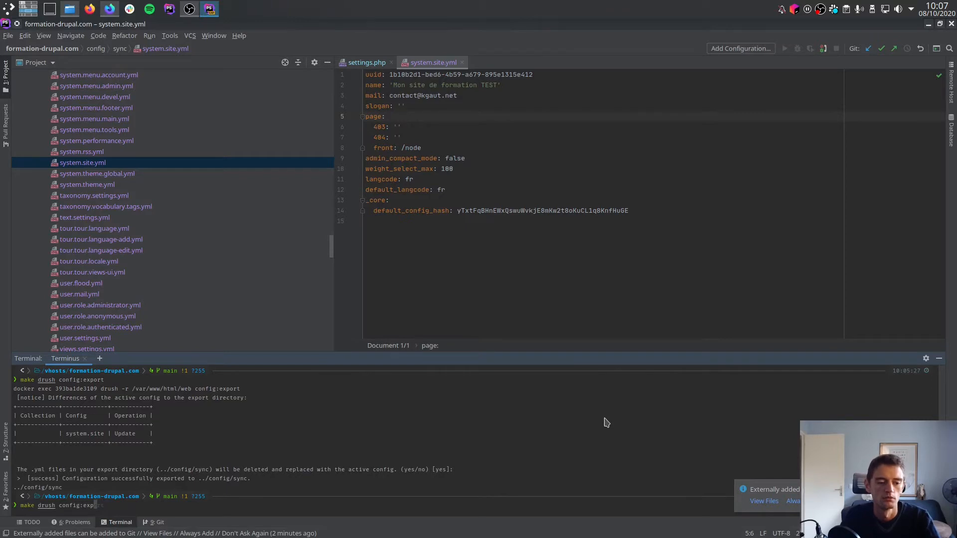
text(import)
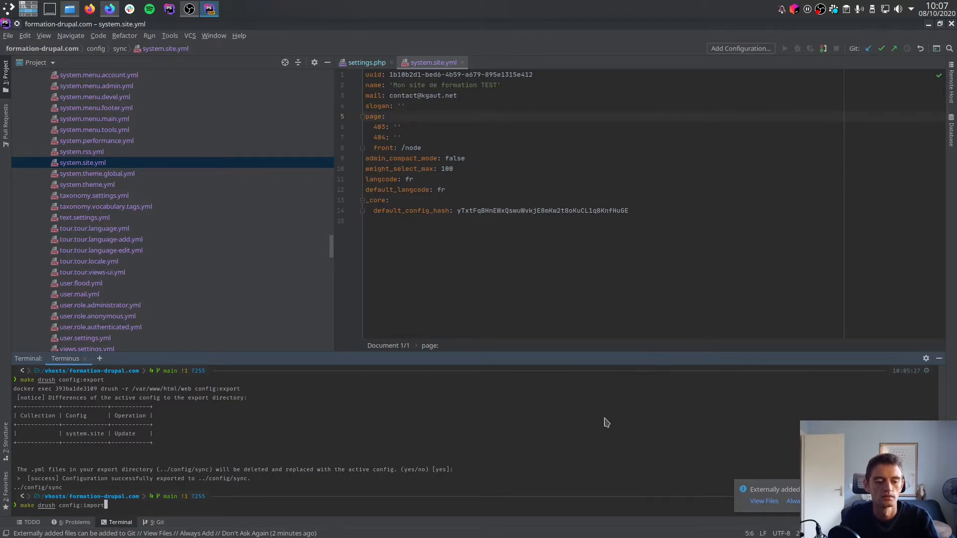
key(Return)
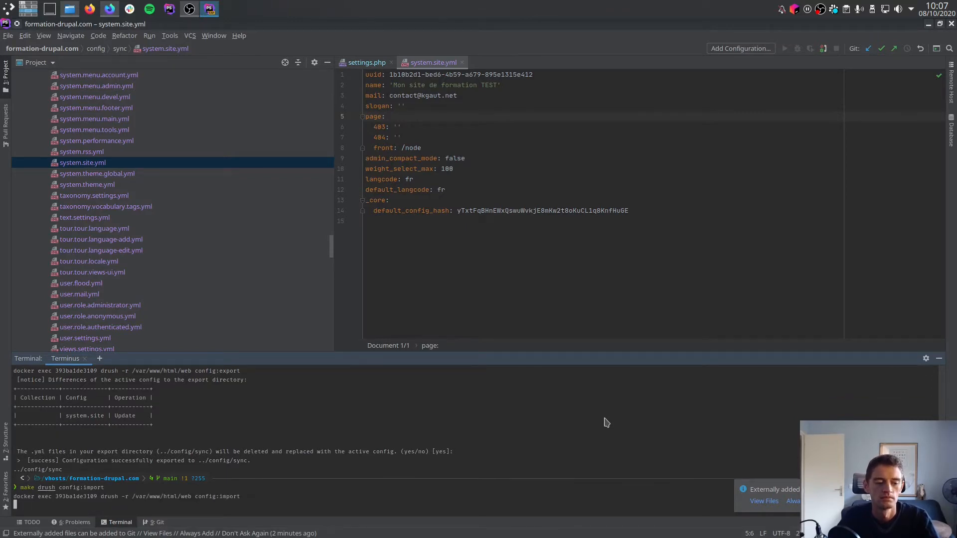
key(Return)
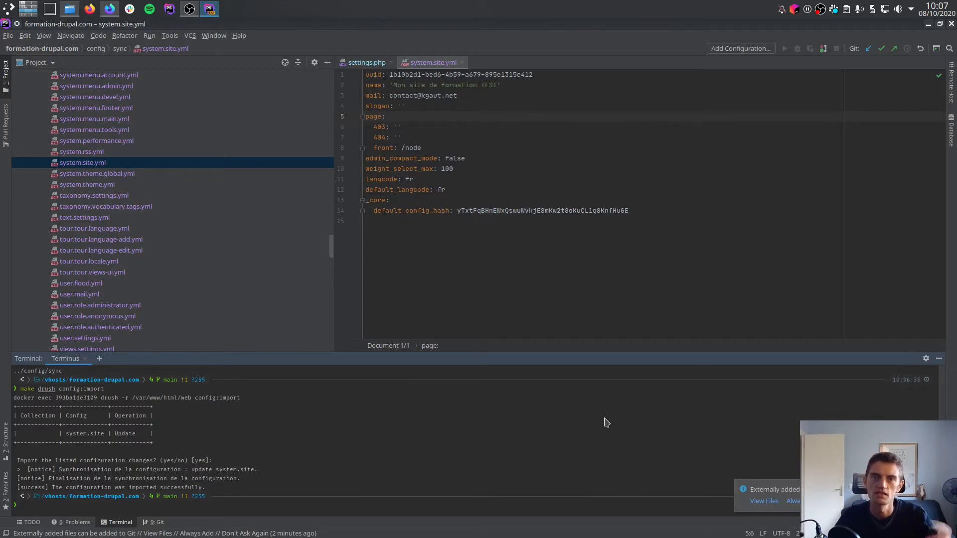
key(super+ctrl+Down)
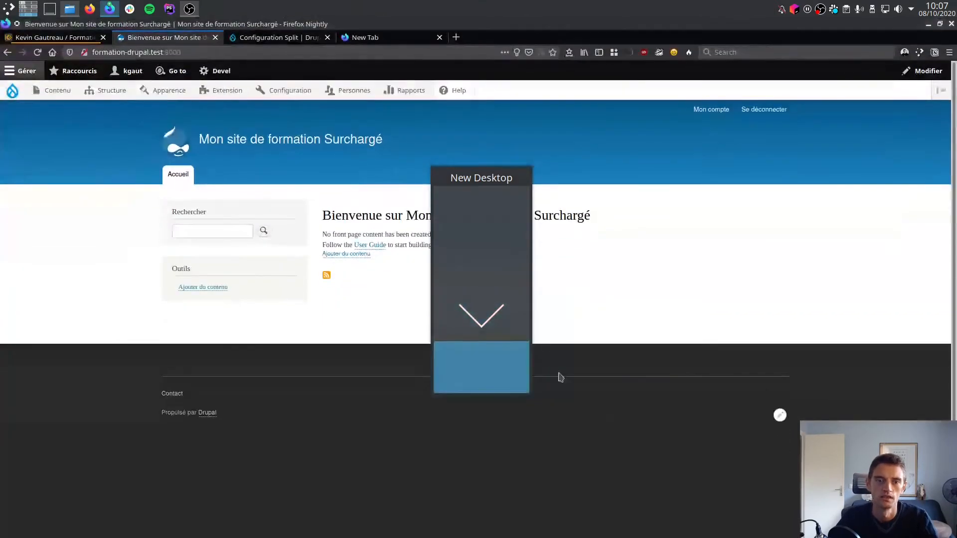
key(F5)
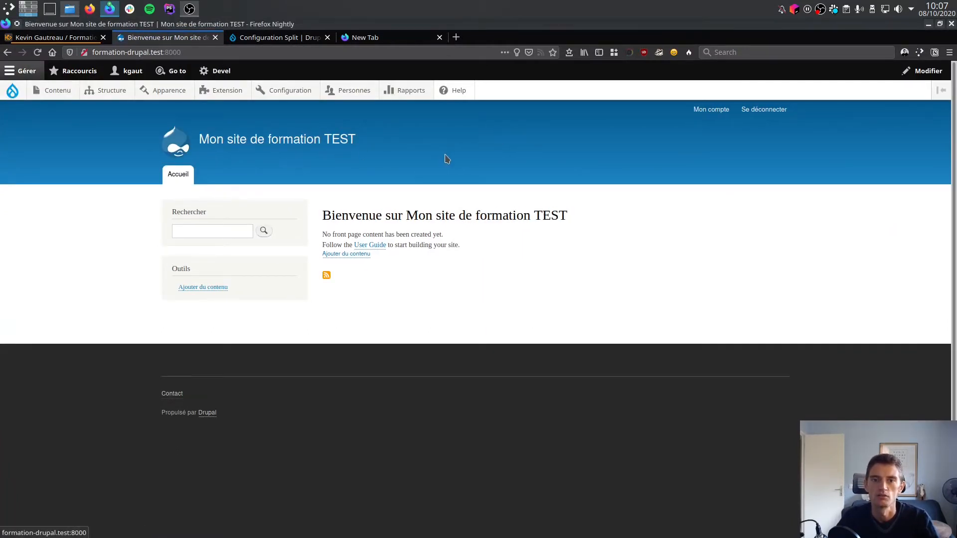
Switch to PhpStorm and set the name value in system.site.yml to 'Mon site de formation'.
key(alt+Tab)
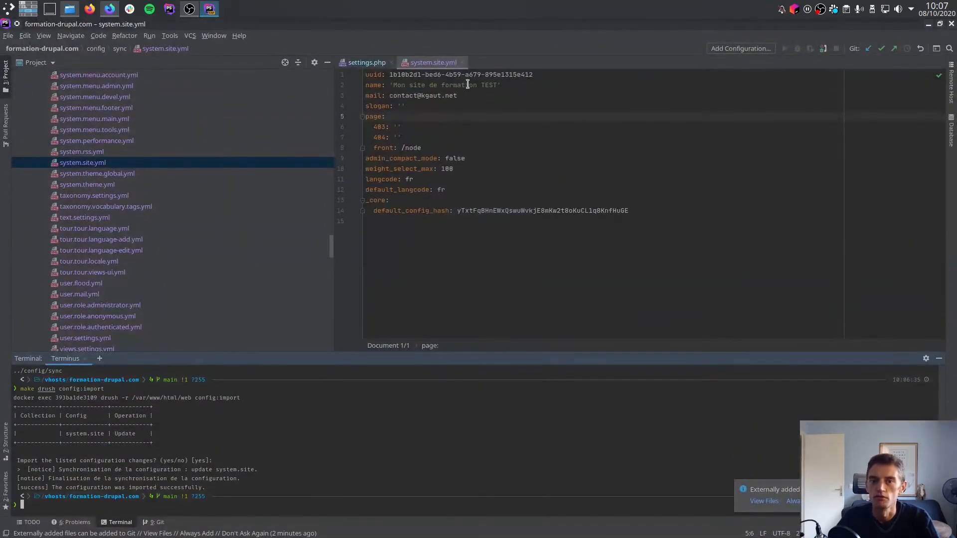
click(498, 85)
key(BackSpace)
key(BackSpace)
key(BackSpace)
key(BackSpace)
key(BackSpace)
key(BackSpace)
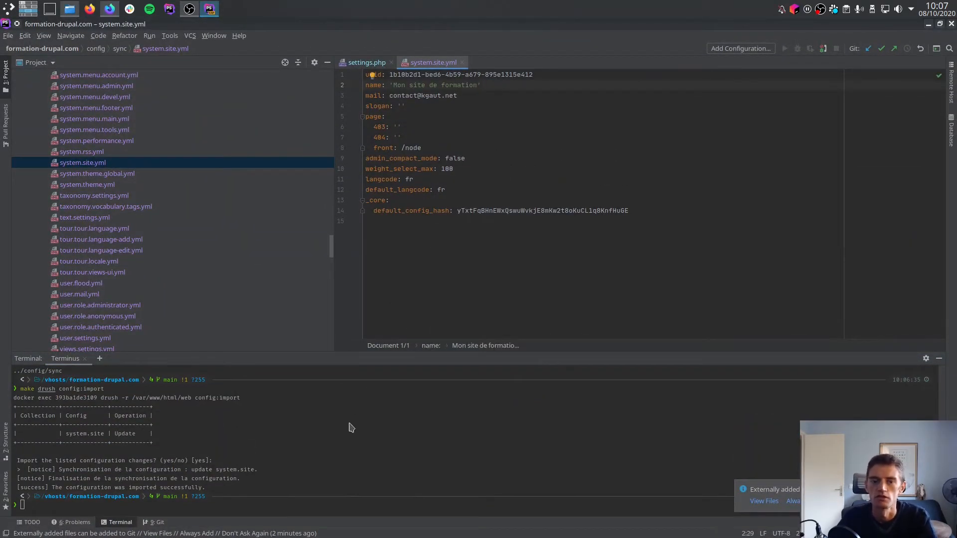
text(')
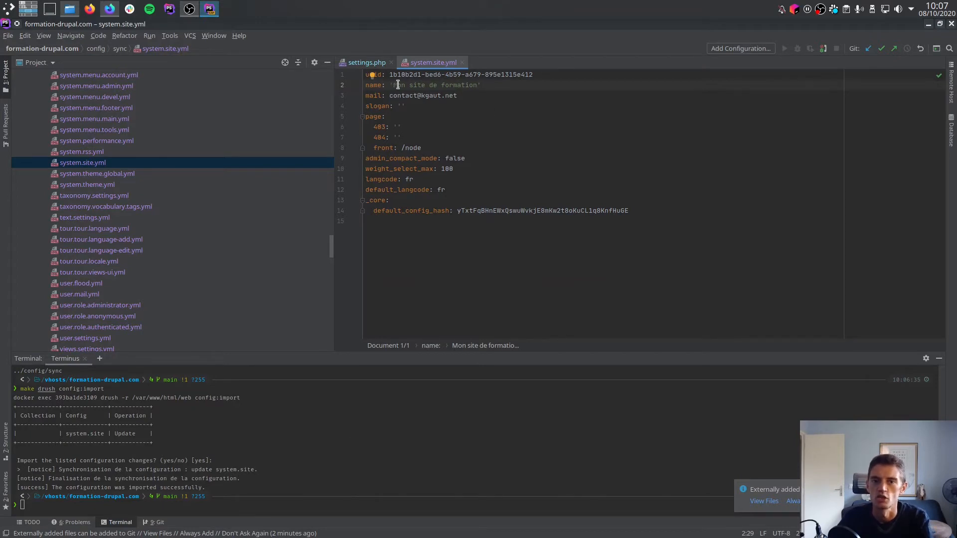
Import the edited configuration with make drush config:import, accepting the changes, and reload the site in Firefox.
click(376, 431)
key(Up)
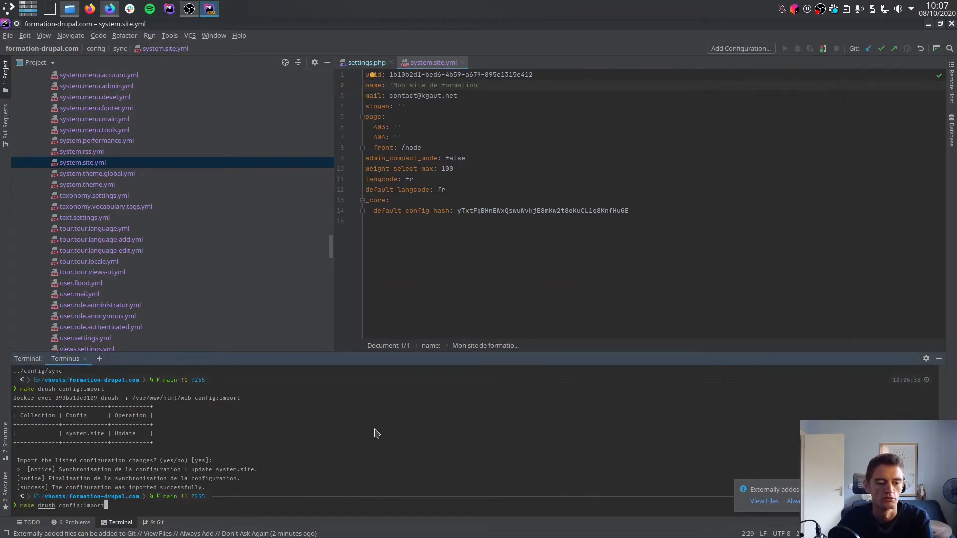
key(Return)
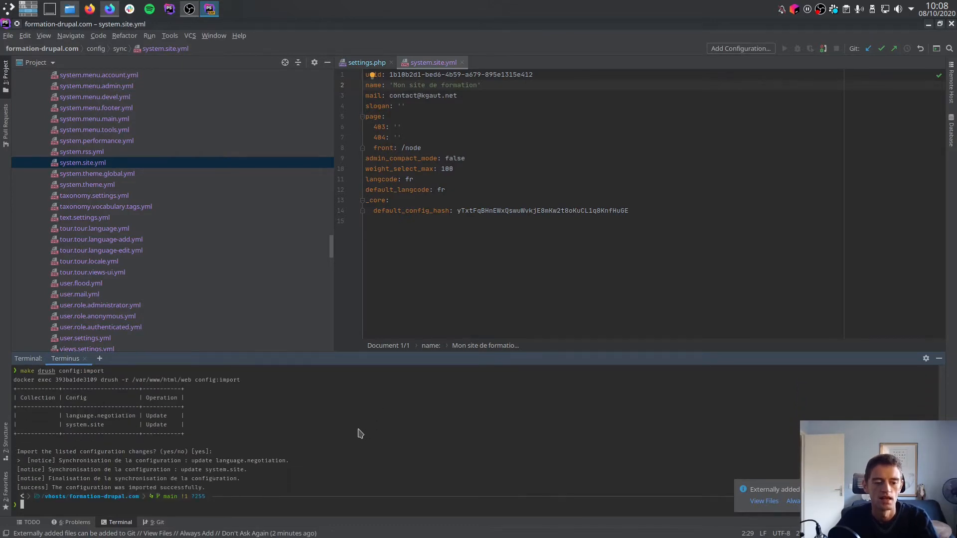
key(ctrl+alt+Down)
key(F5)
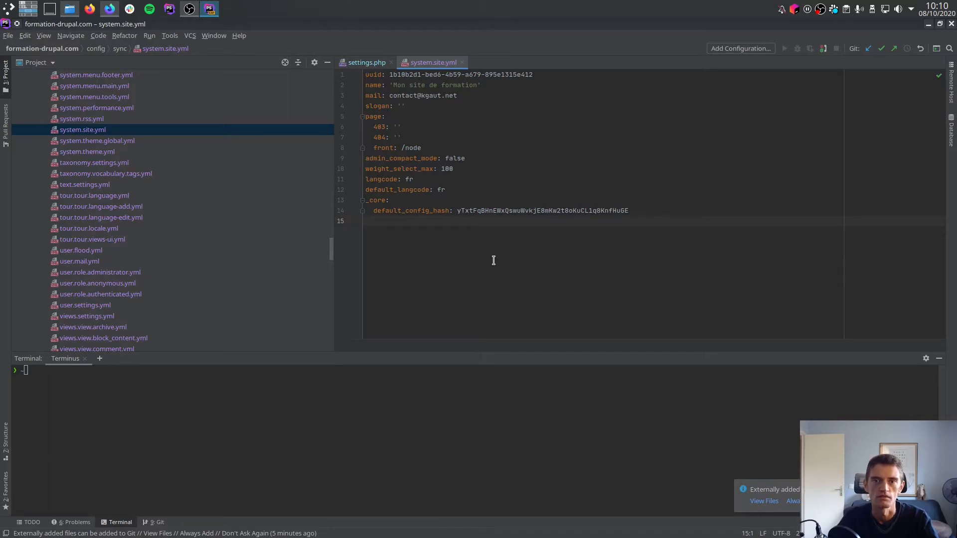
Run git status in the PhpStorm terminal and stage the exported files with git add config/.
click(441, 433)
text(git )
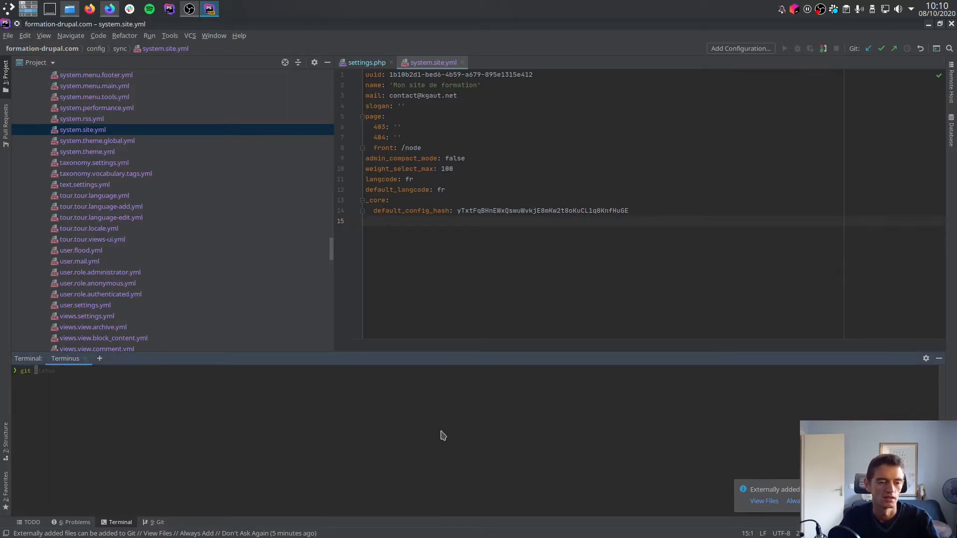
text(status)
key(Return)
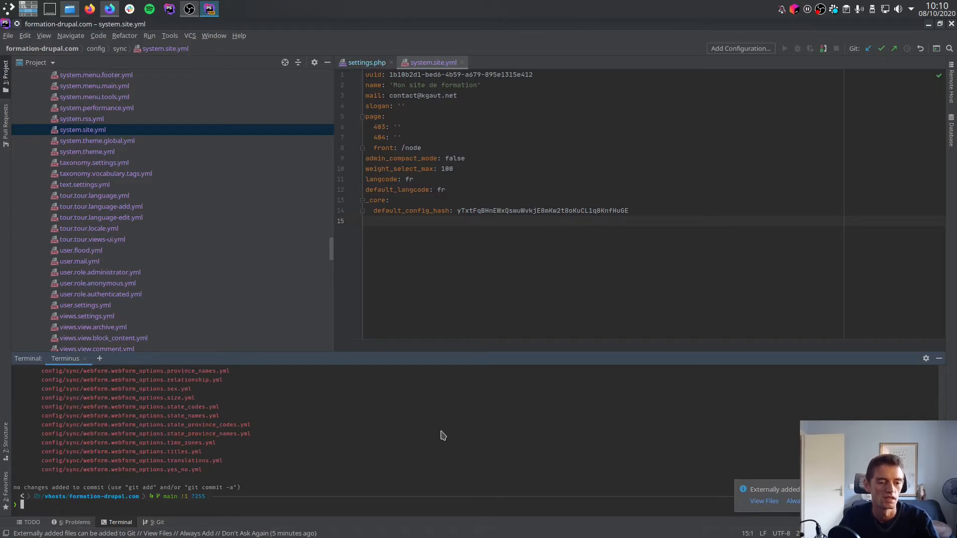
text(git add)
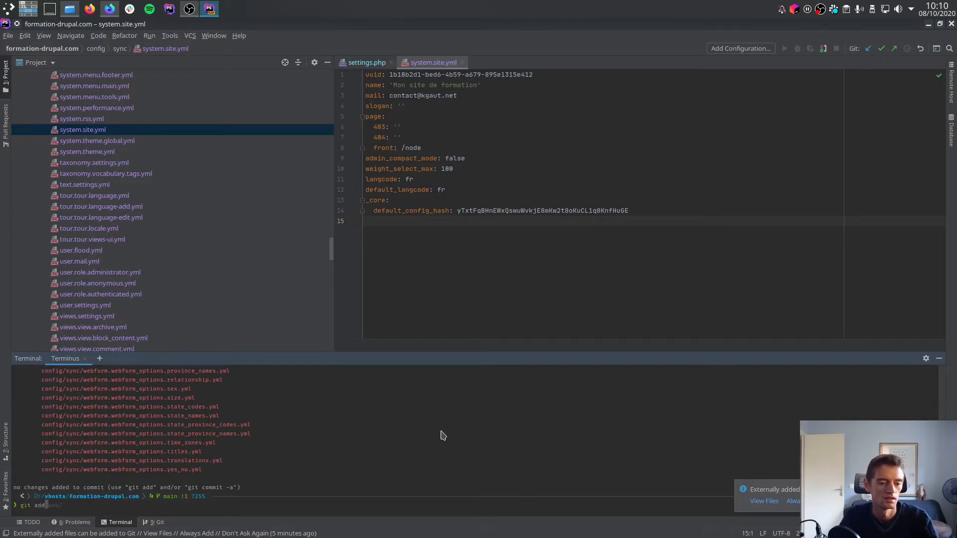
text( config/)
key(Return)
Commit all changes using git commit -am with the message "Export configuration" and push them with git push.
text(git)
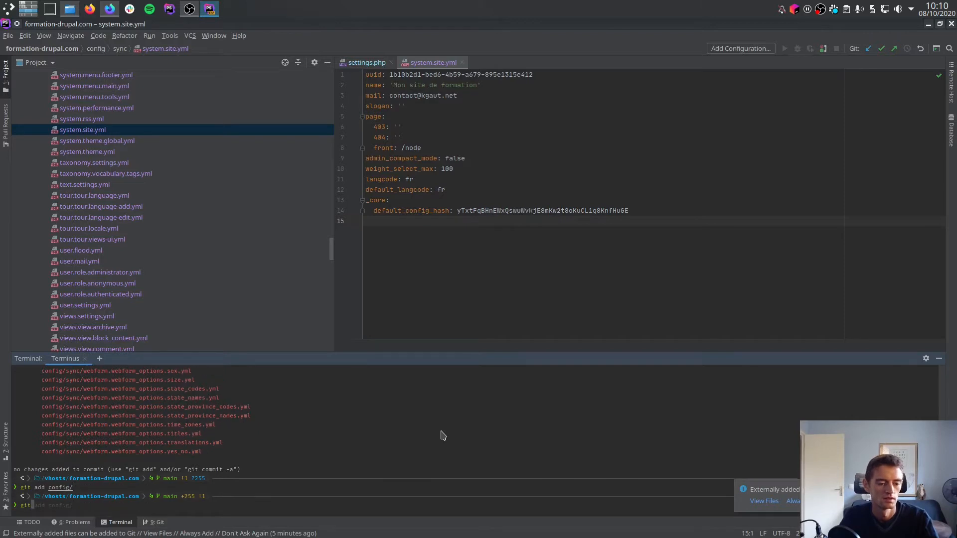
text( commit -am ")
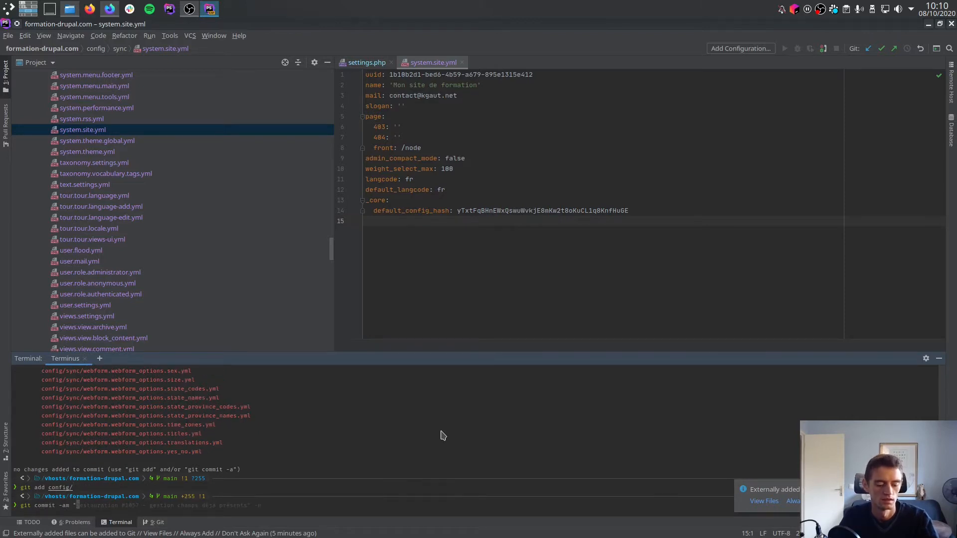
text(Export co)
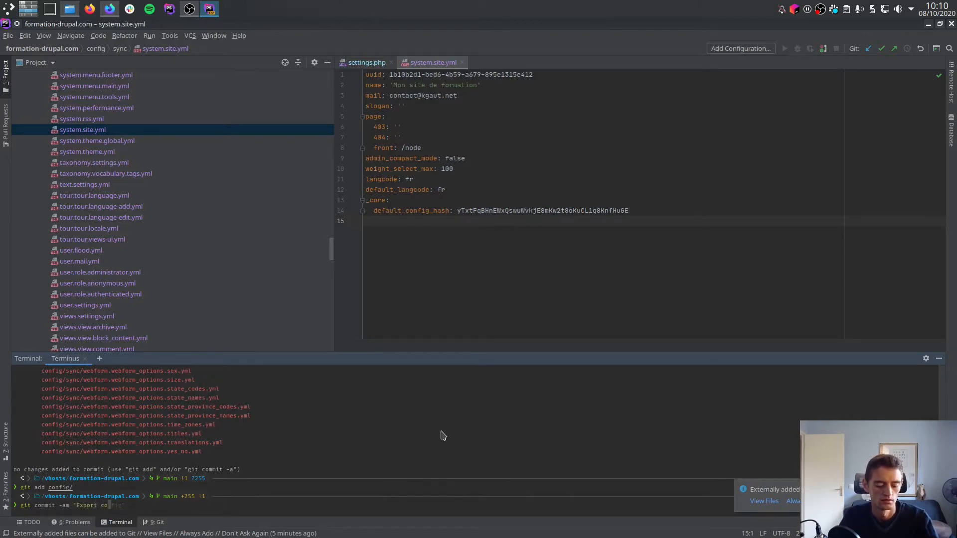
text(nfiguration")
key(Return)
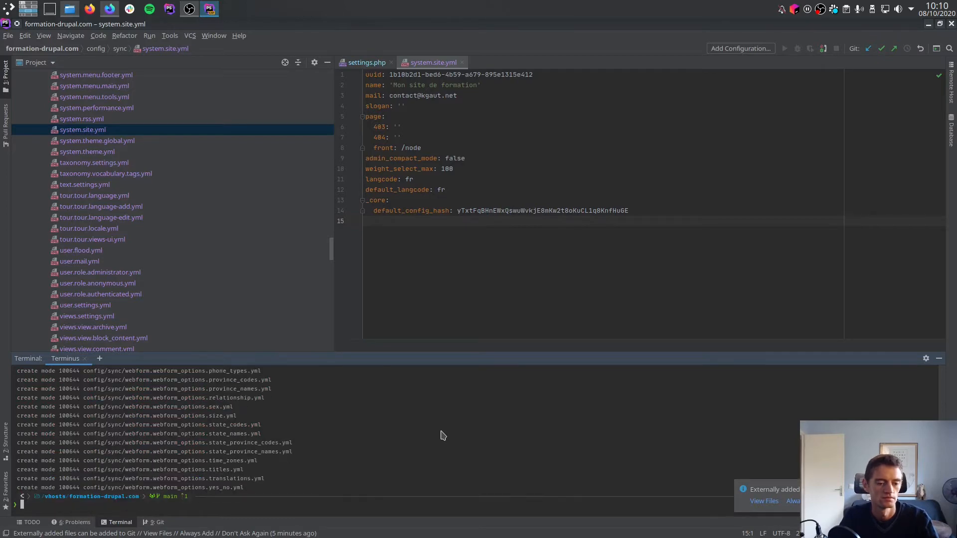
text(git push)
key(Return)
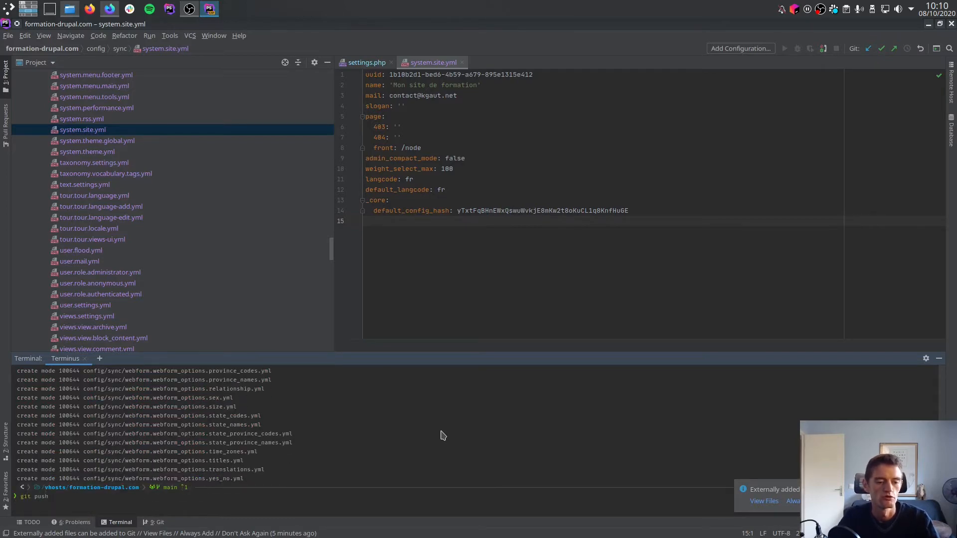
Switch to Firefox, reload the Formation Drupal project page on GitLab and open its config/sync folder.
key(alt+Tab)
click(196, 52)
key(Return)
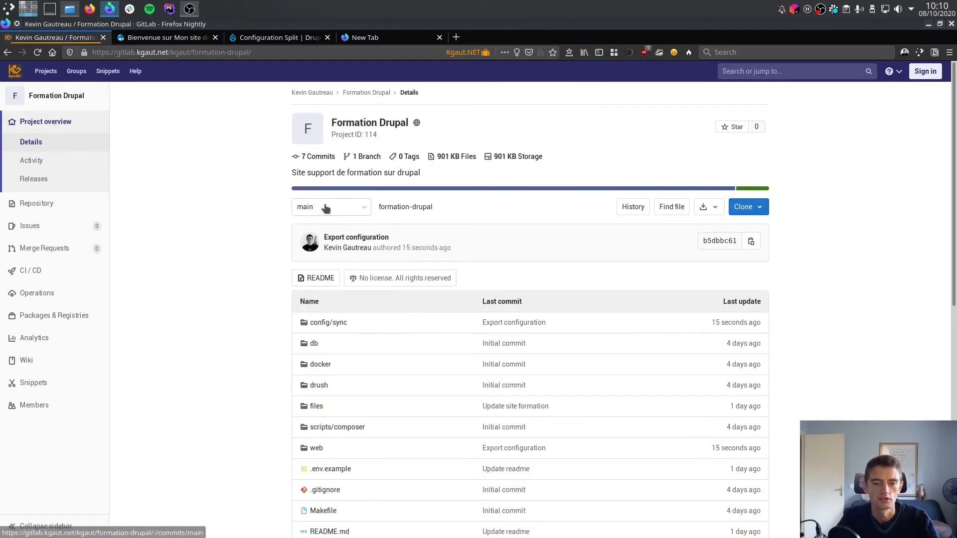
click(332, 323)
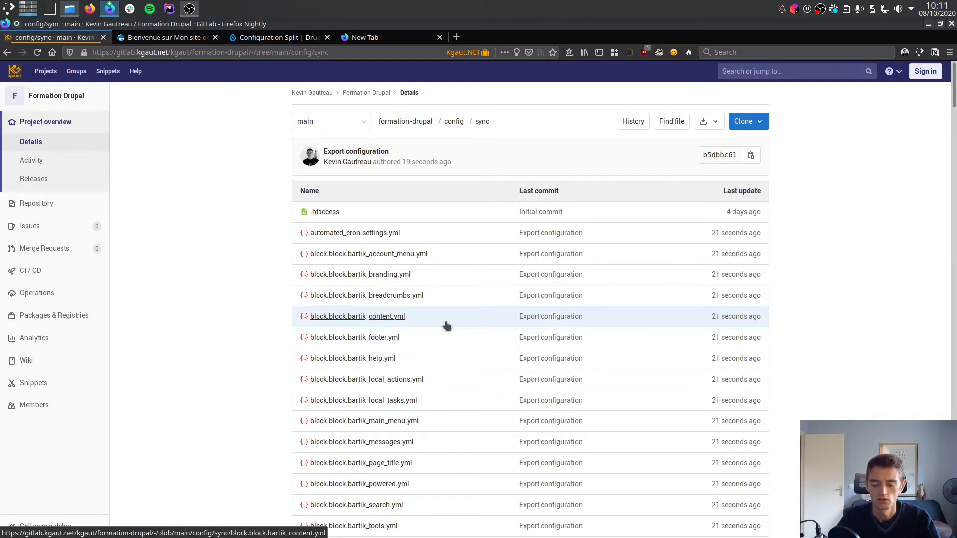
Open the system.site.yml file from the config/sync folder on GitLab.
key(ctrl+alt+Up)
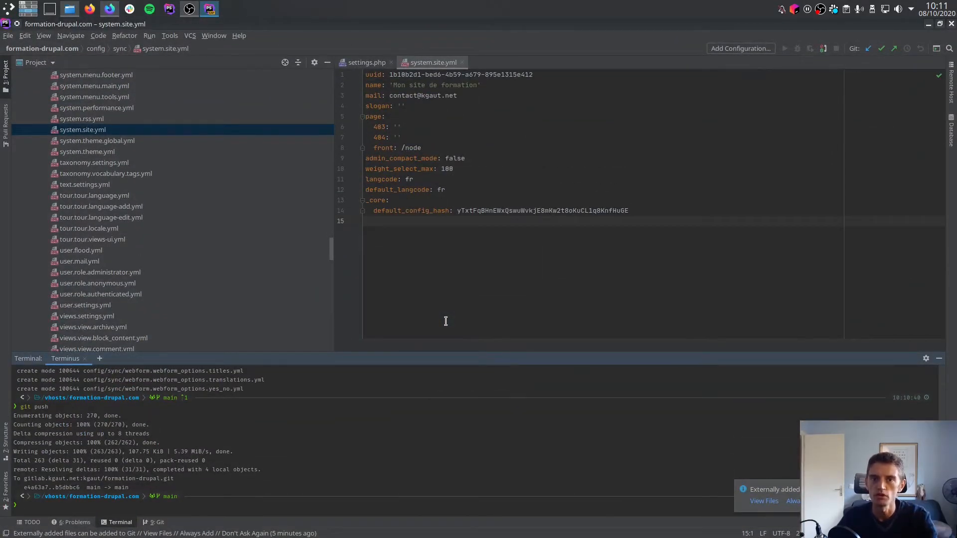
key(ctrl+alt+Down)
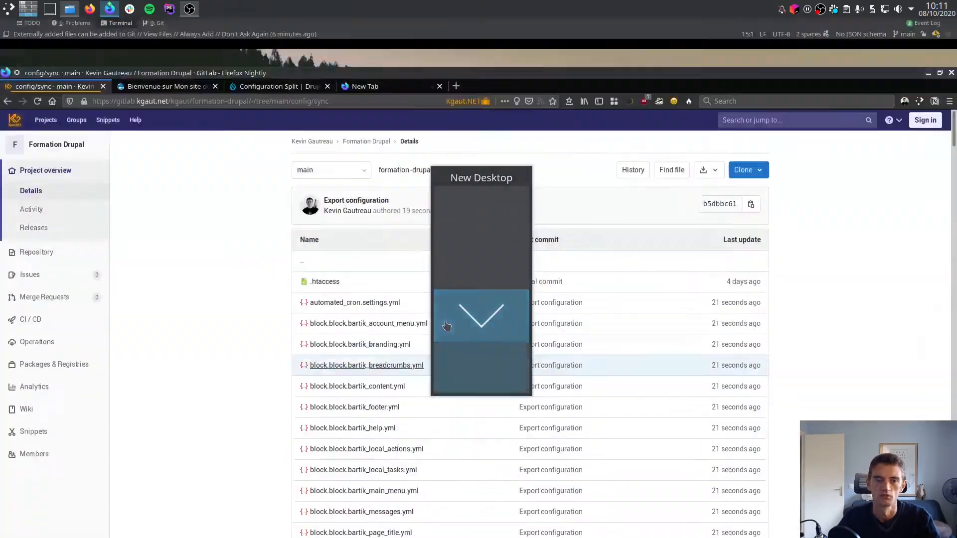
scroll(387, 358, down, 20)
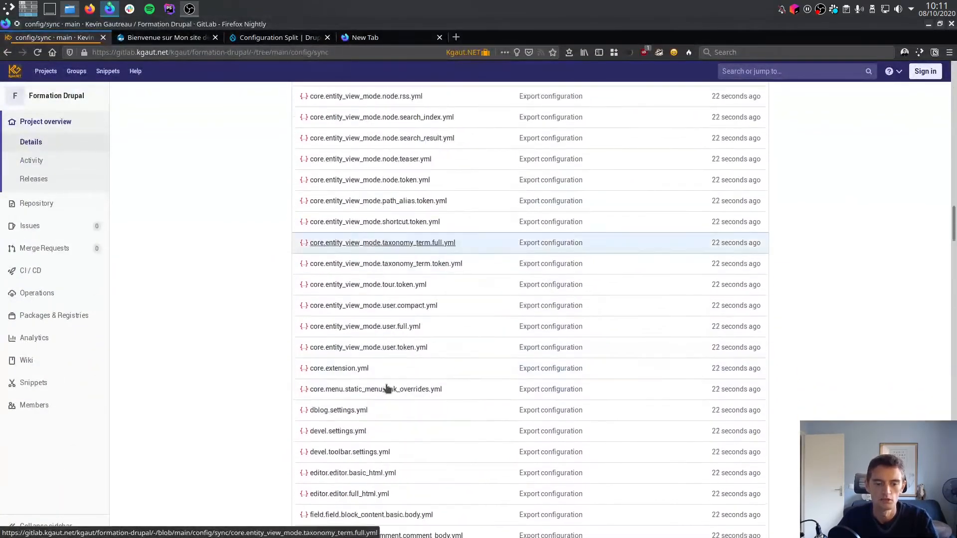
scroll(387, 388, down, 20)
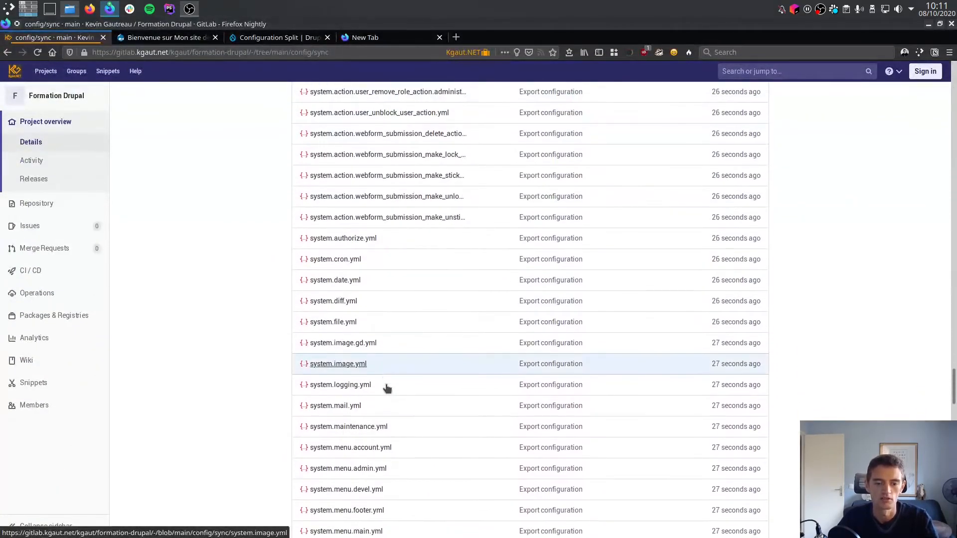
scroll(388, 388, down, 6)
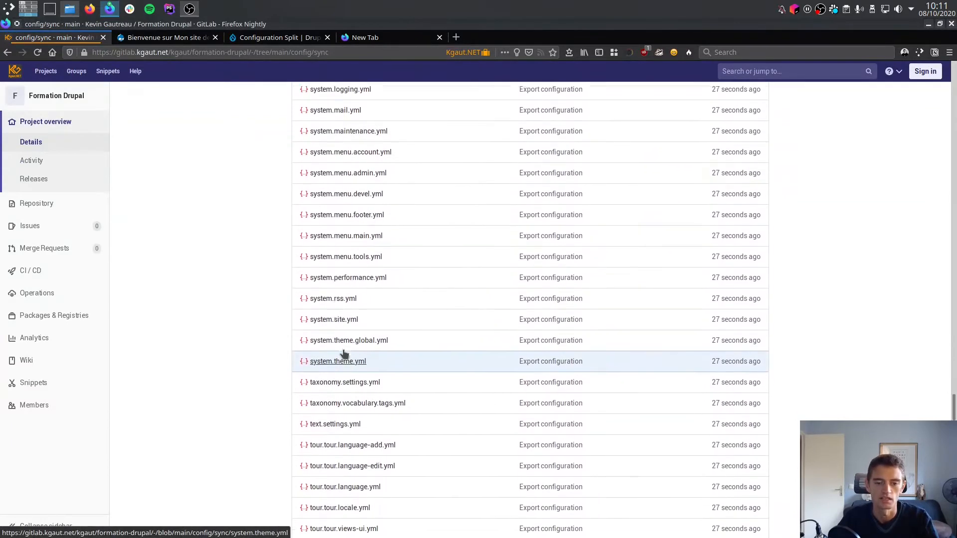
click(333, 319)
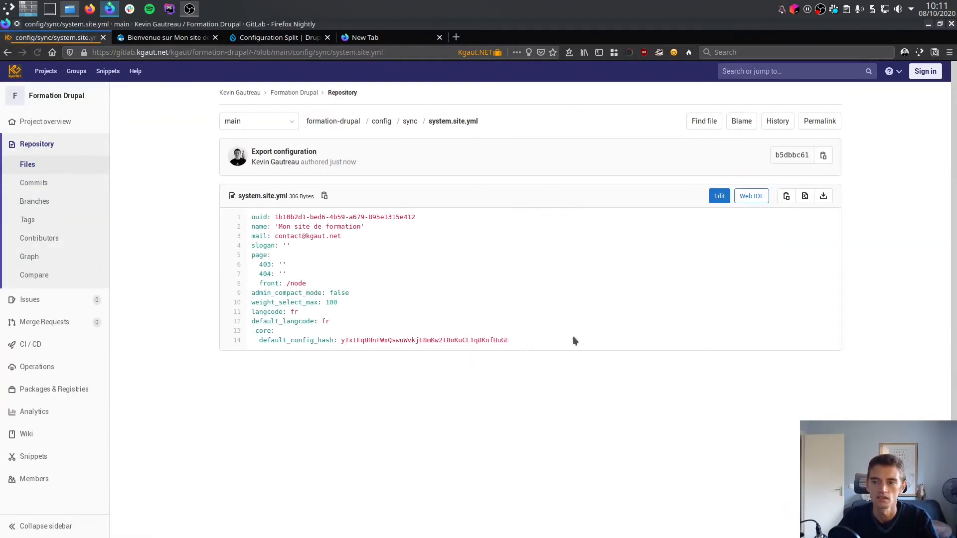
Edit system.site.yml on GitLab, setting the site name to 'Mon site de formation Modifié'.
click(719, 196)
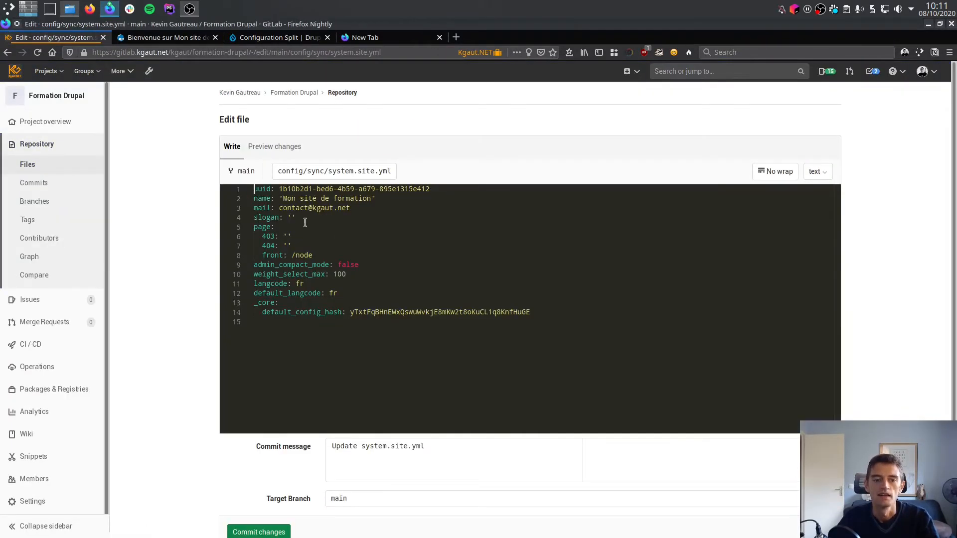
click(372, 198)
text(Modifie)
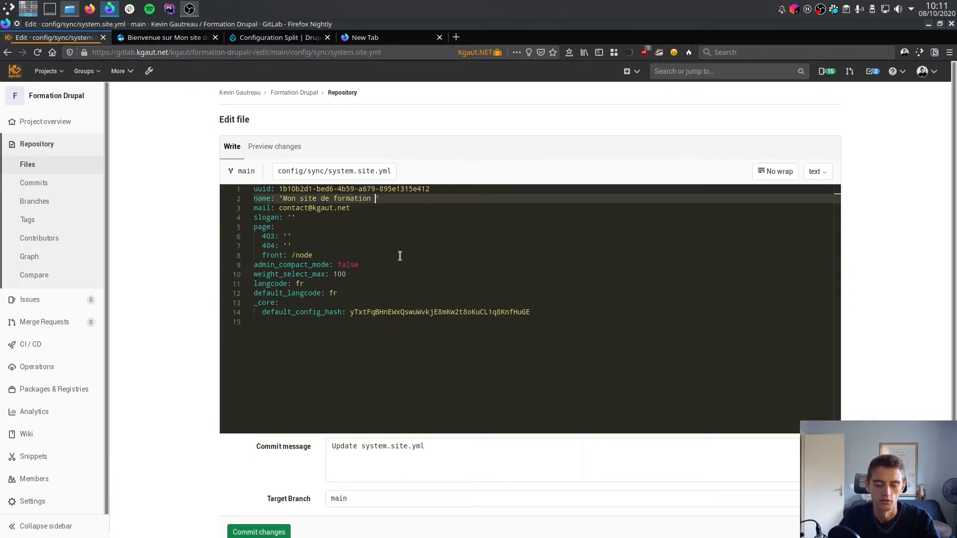
key(BackSpace)
text(é)
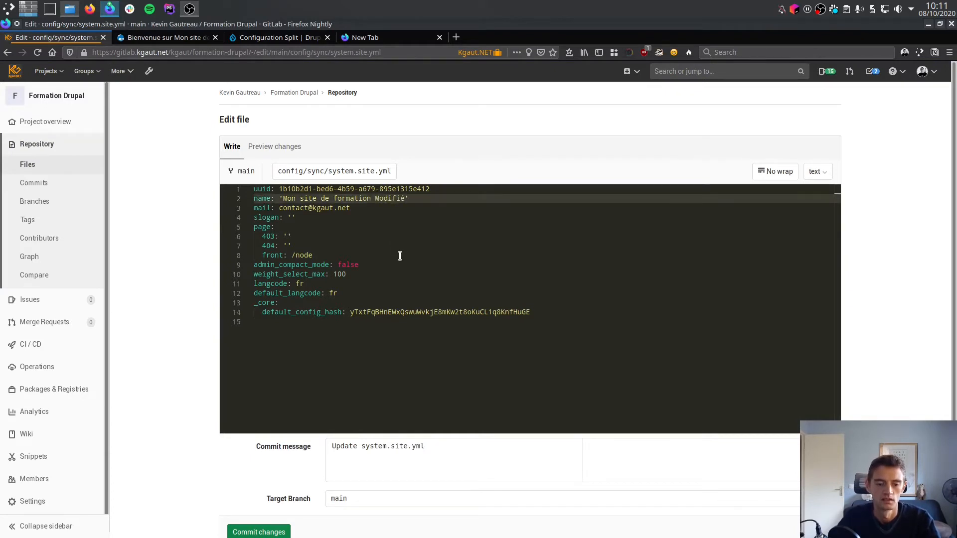
Commit the file edit to the main branch with the message "Modification du nom du site".
triple_click(373, 447)
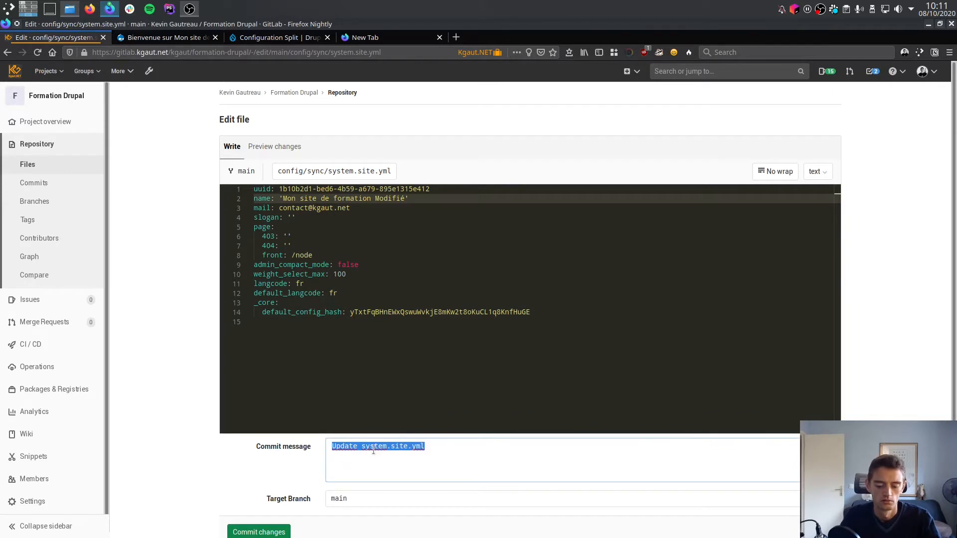
text(Modifica)
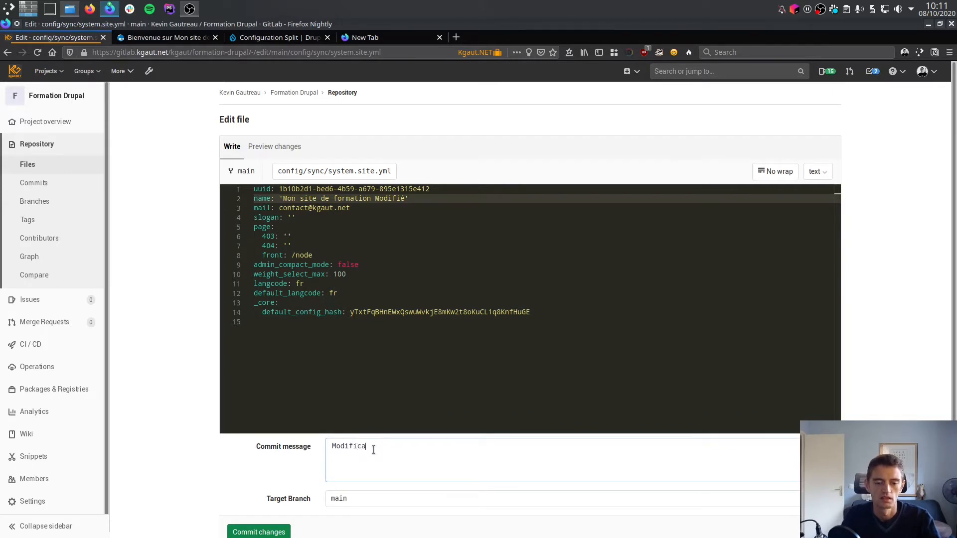
text(iton)
key(BackSpace)
key(BackSpace)
key(BackSpace)
key(BackSpace)
text(du nom d)
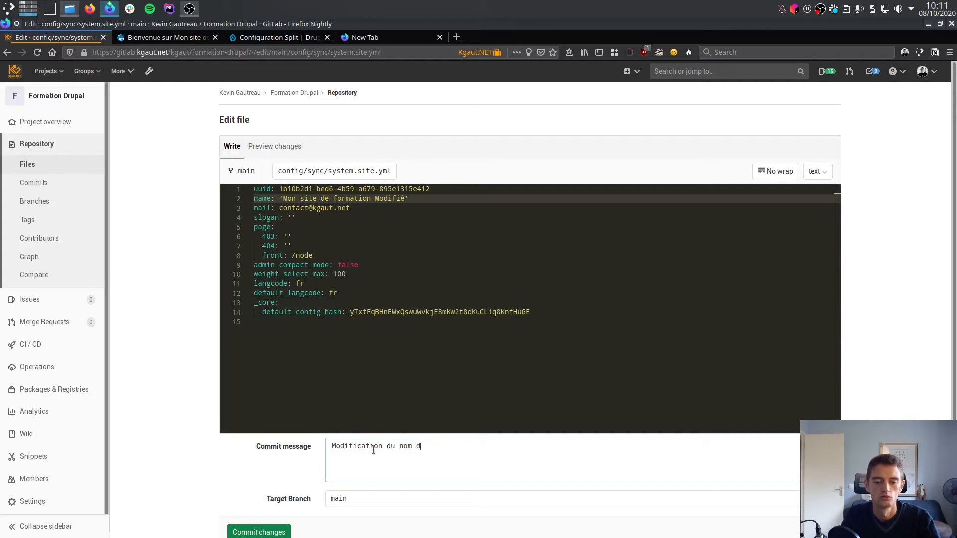
text(u site)
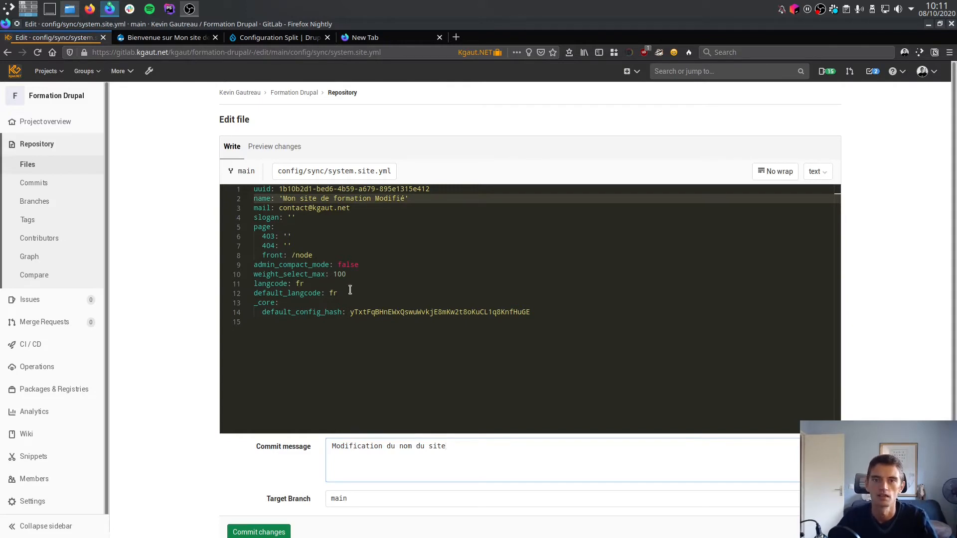
scroll(241, 444, down, 2)
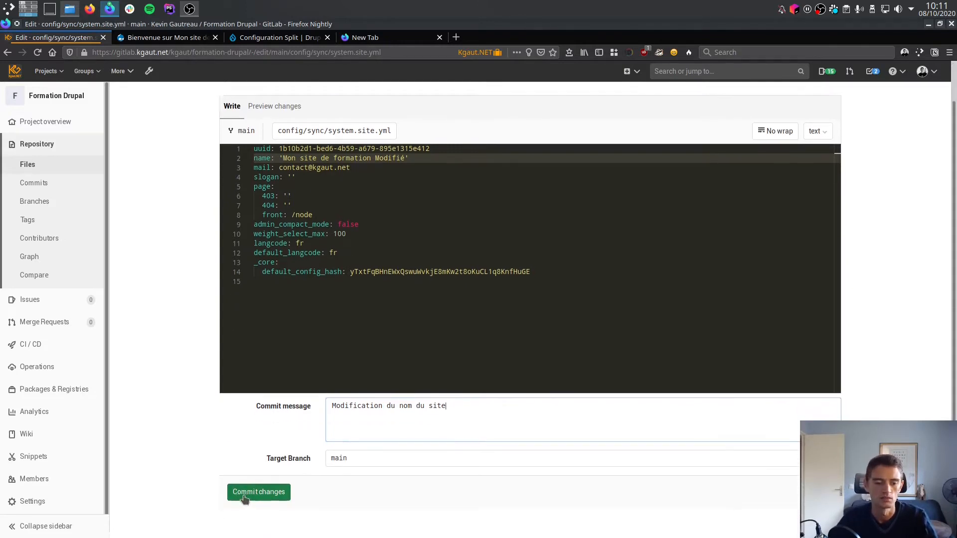
click(249, 481)
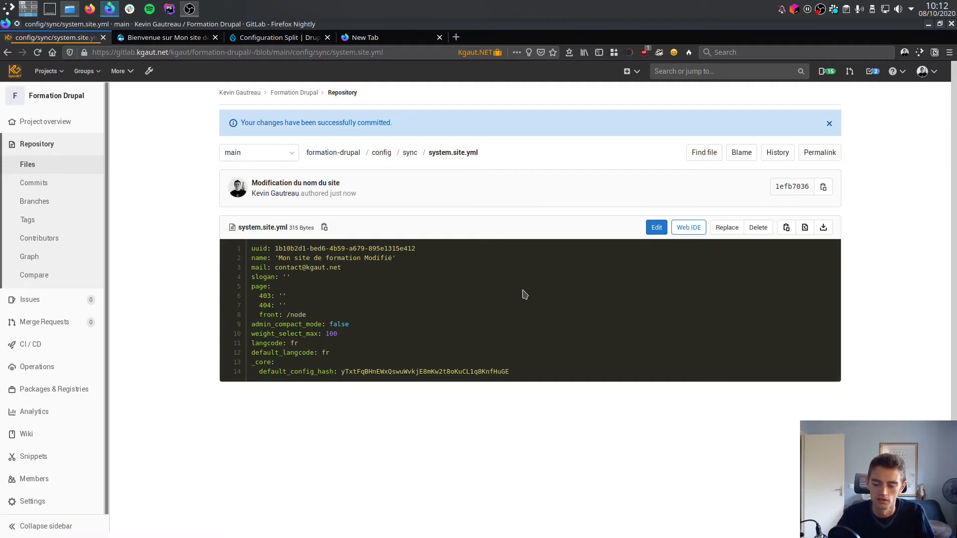
Switch to PhpStorm and export the active configuration in the terminal with make drush config:export.
key(ctrl+alt+Up)
click(543, 165)
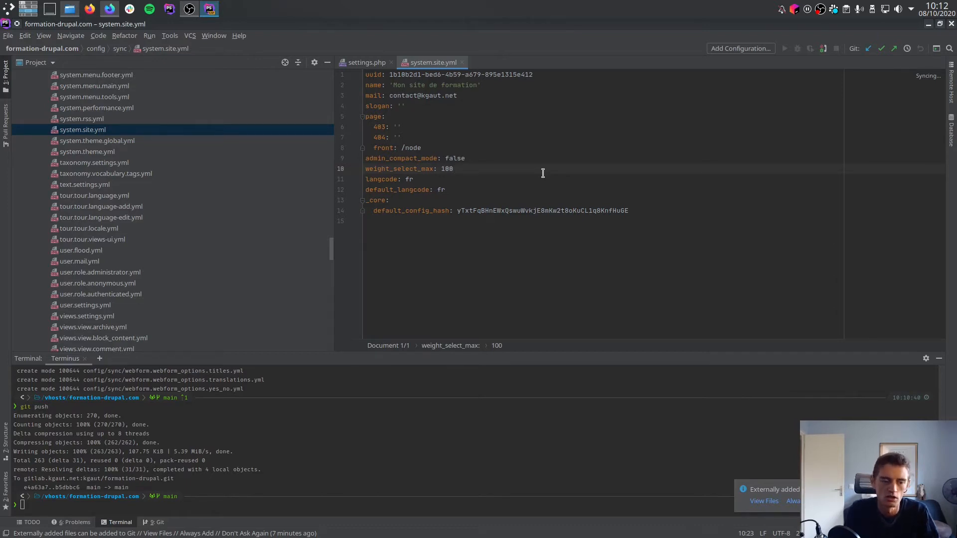
click(300, 462)
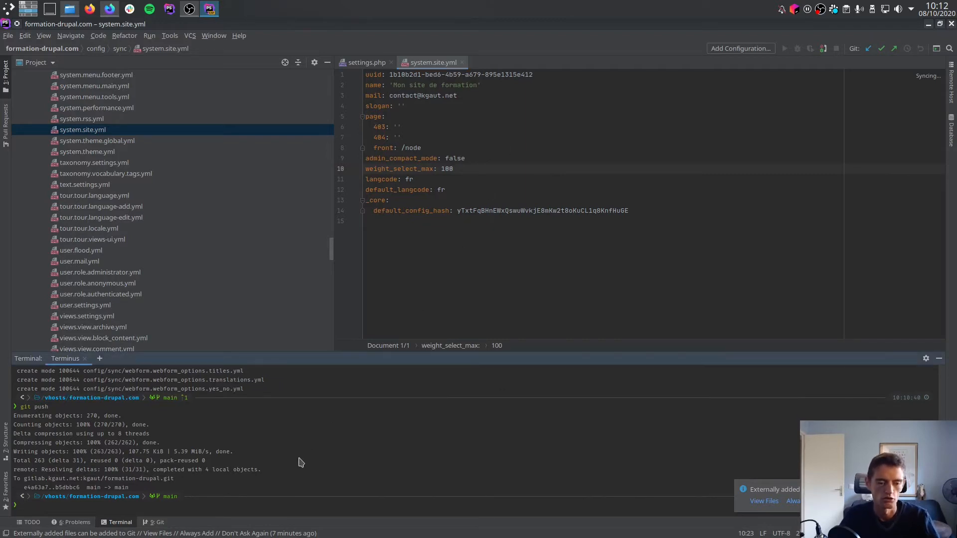
text(makedrush)
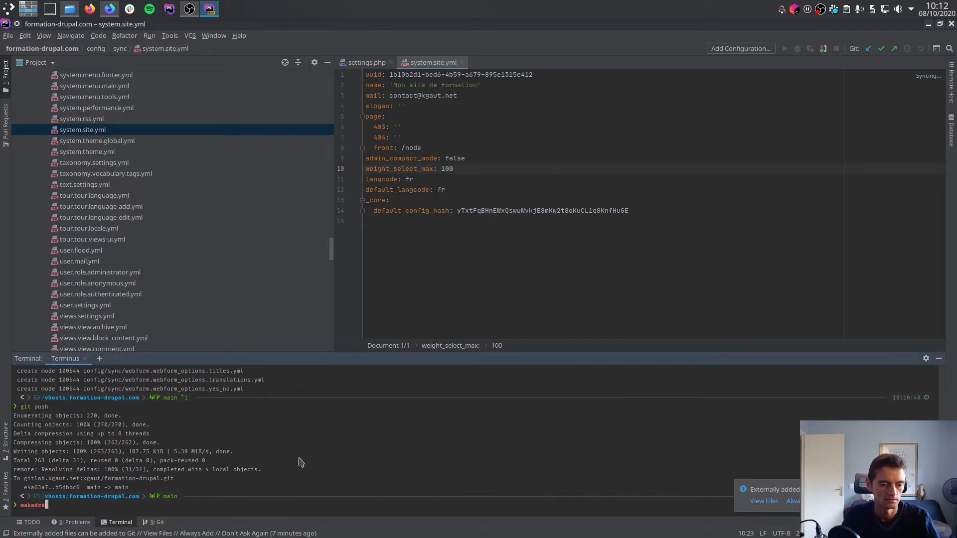
key(BackSpace)
key(BackSpace)
key(BackSpace)
key(BackSpace)
key(BackSpace)
text(drush )
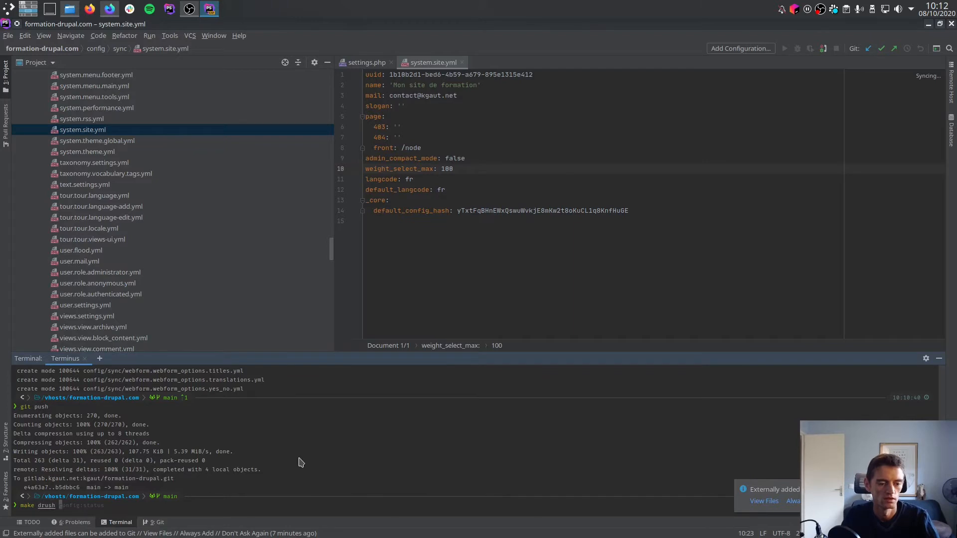
text(config)
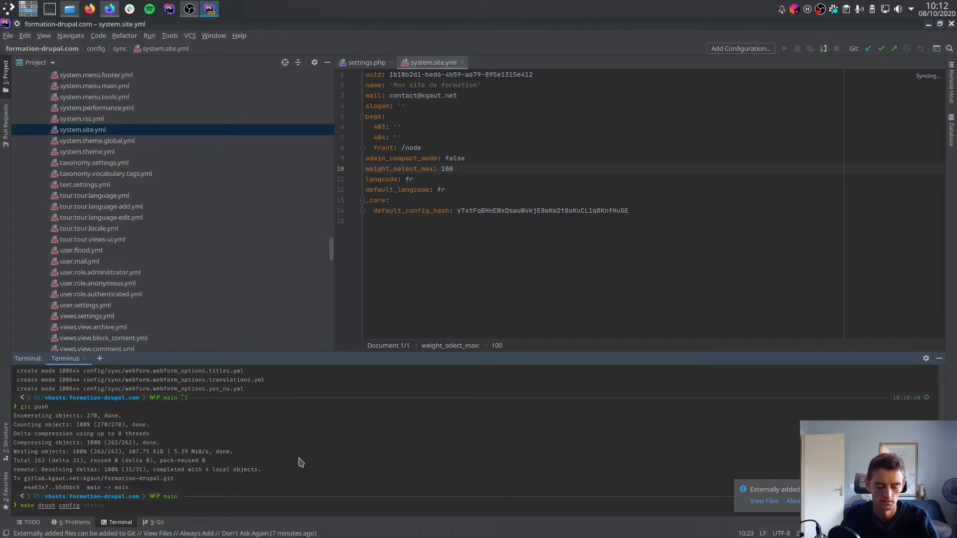
text(:export)
key(Return)
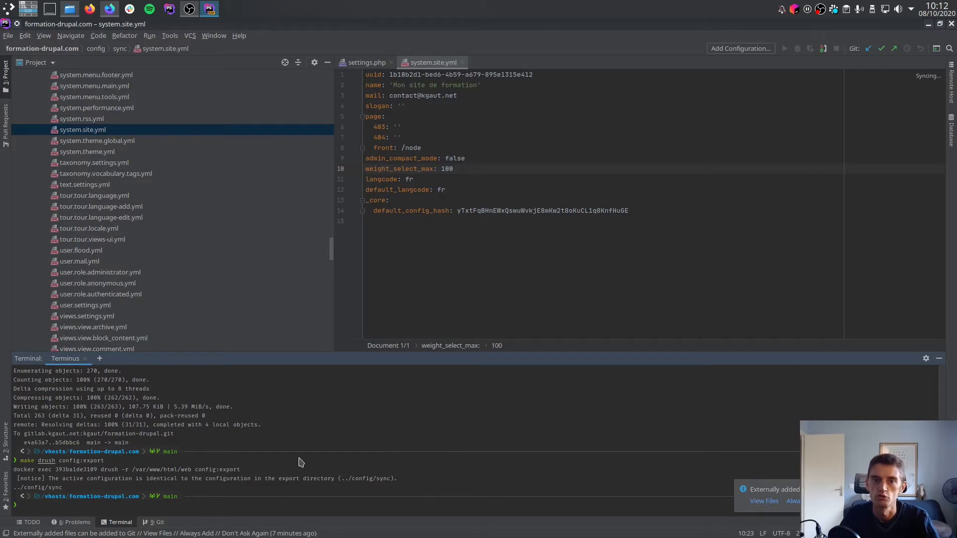
Fetch the remote commit with git pull and review the pull output in the terminal.
text(pull)
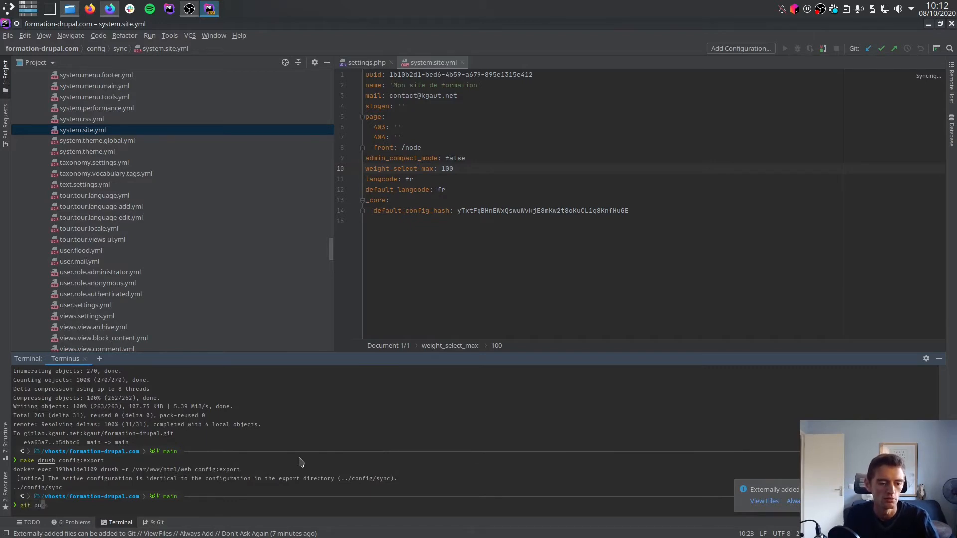
key(Return)
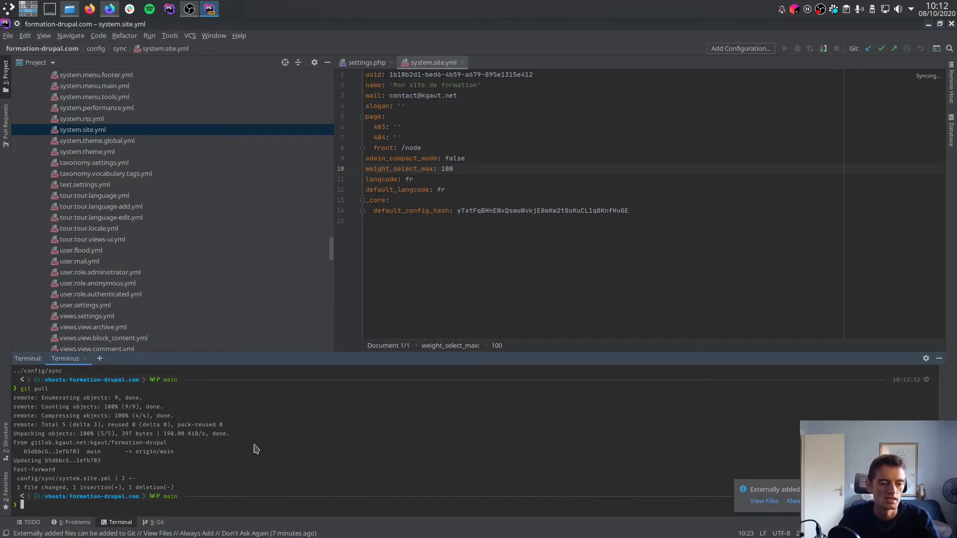
scroll(254, 448, up, 2)
scroll(241, 446, down, 1)
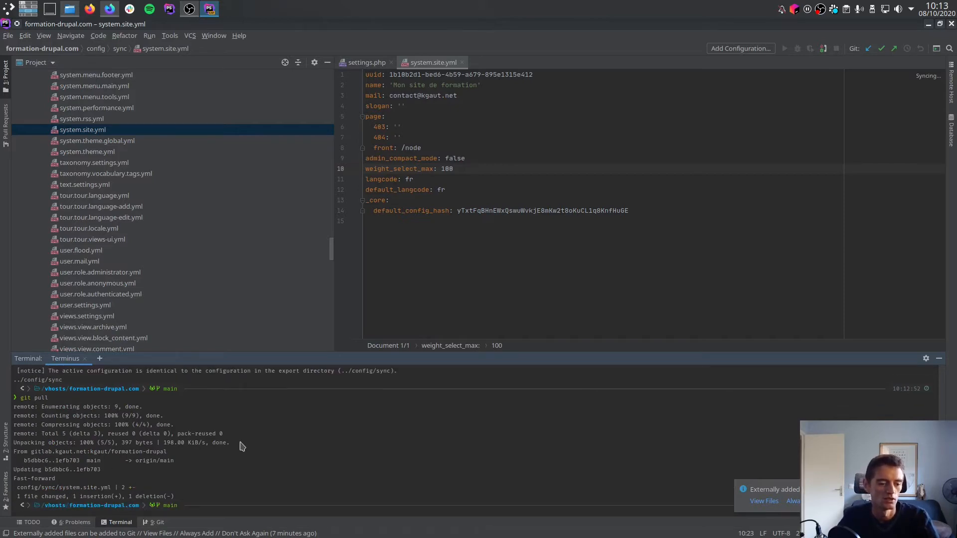
scroll(242, 446, down, 1)
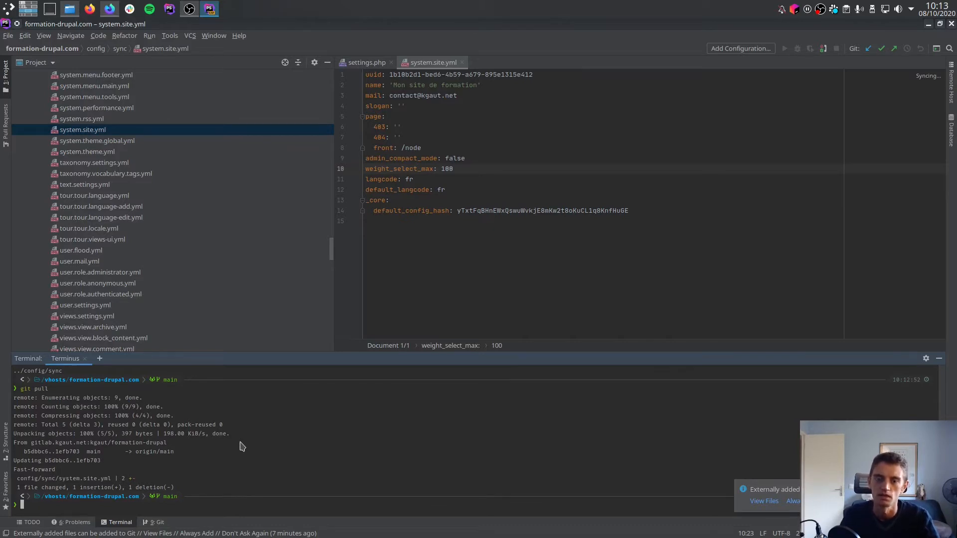
Import the pulled configuration into the site with make drush config:import.
text(make drush)
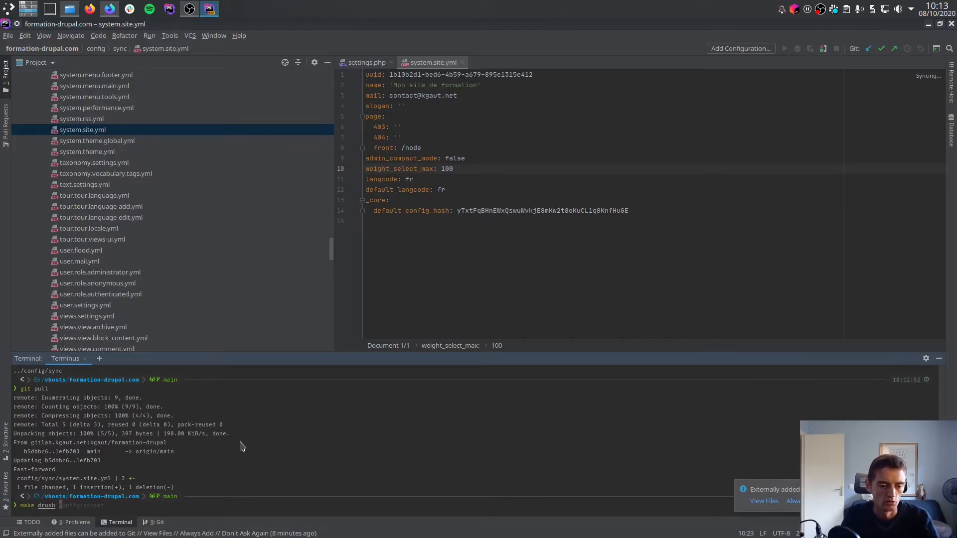
key(Right)
key(BackSpace)
key(BackSpace)
key(BackSpace)
key(BackSpace)
key(BackSpace)
key(BackSpace)
text(i)
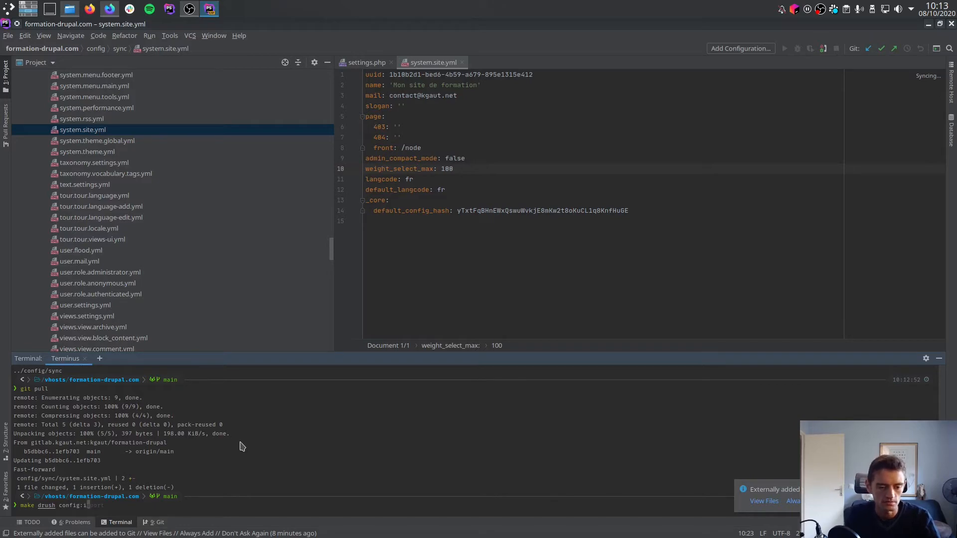
text(mport)
key(Return)
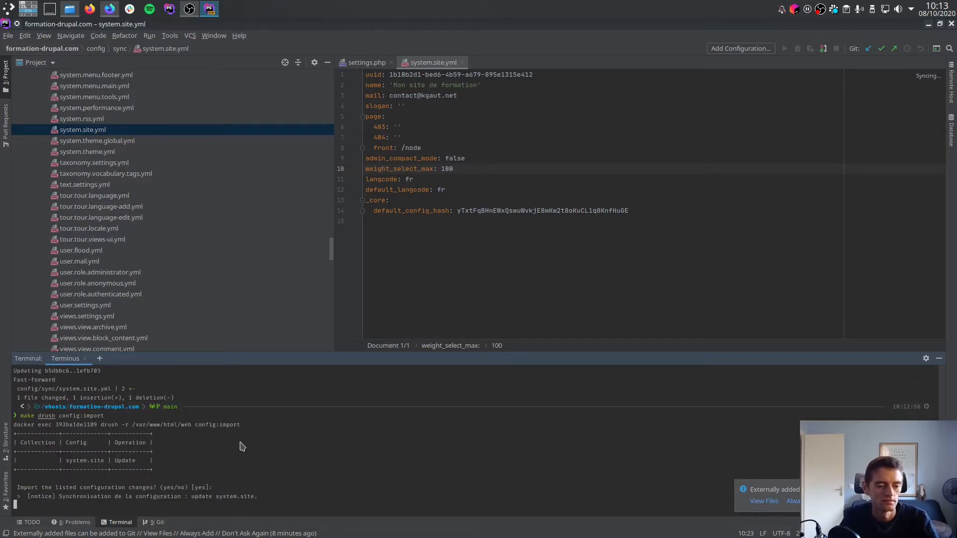
Switch to Firefox and reload the Drupal site's home page to check the site name.
key(ctrl+alt+Down)
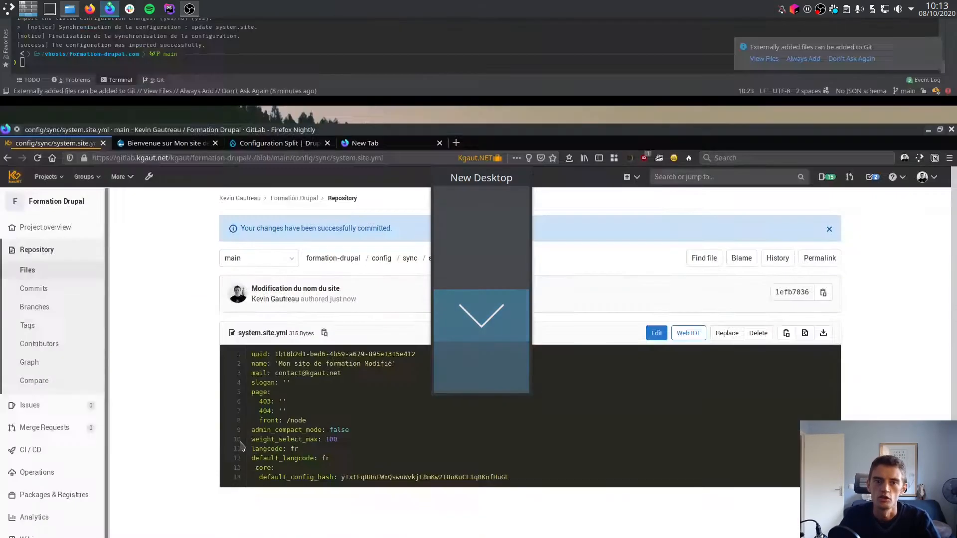
key(ctrl+Tab)
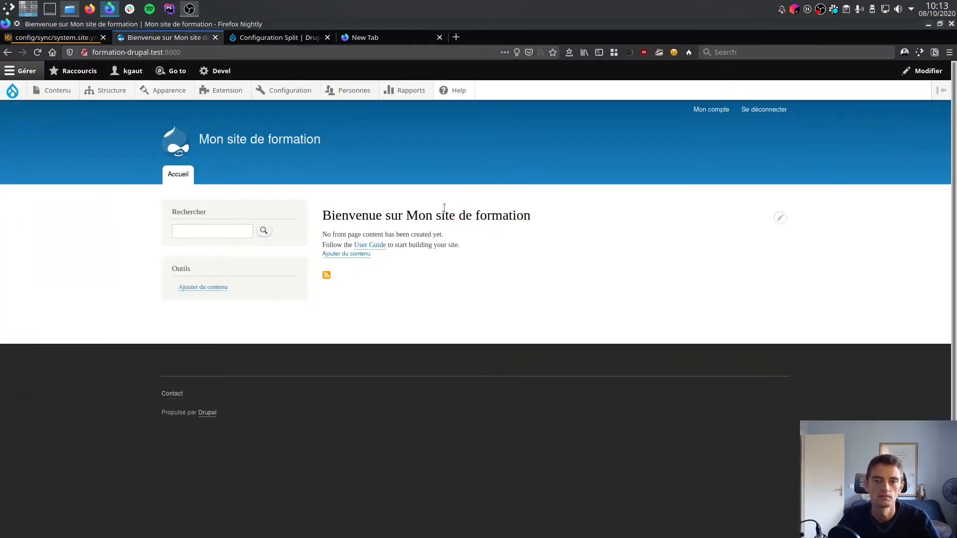
key(F5)
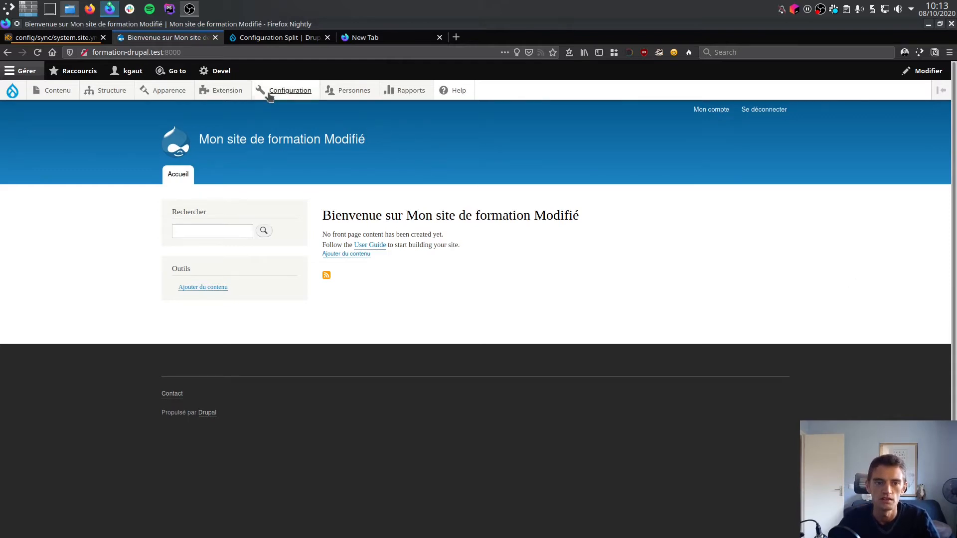
In the site's basic settings (Paramètres de base du site), set the site name to "Mon site de formation" and save the configuration.
mouse_move(272, 93)
mouse_move(291, 130)
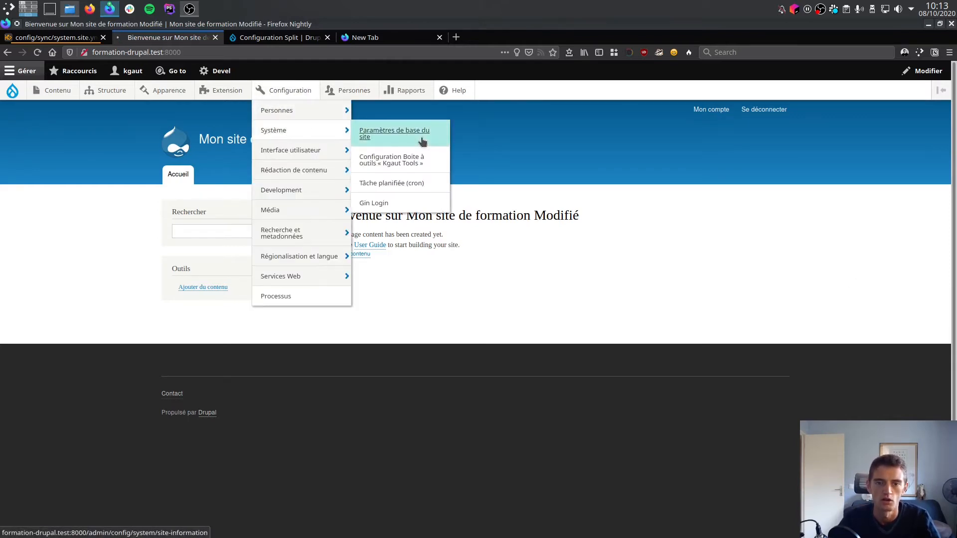
click(423, 141)
double_click(171, 233)
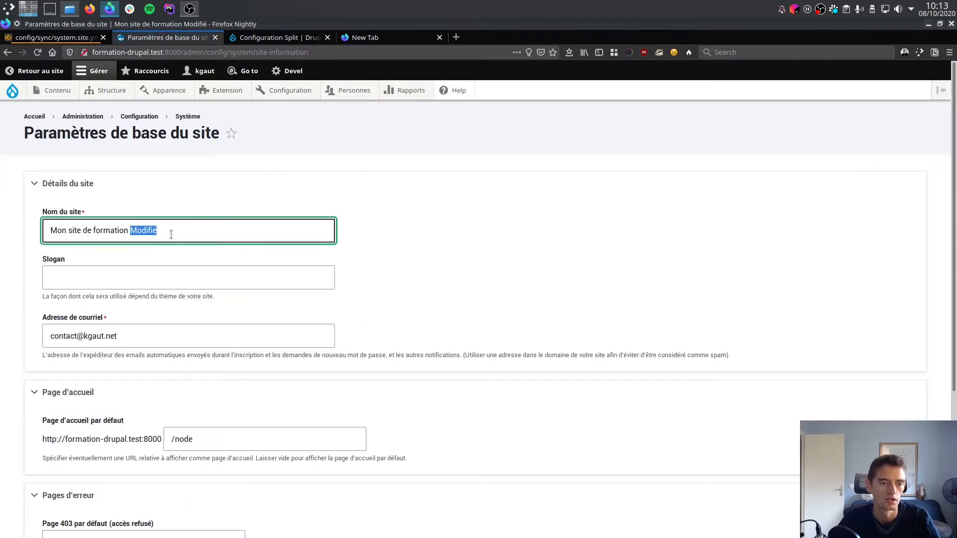
key(BackSpace)
scroll(557, 250, down, 5)
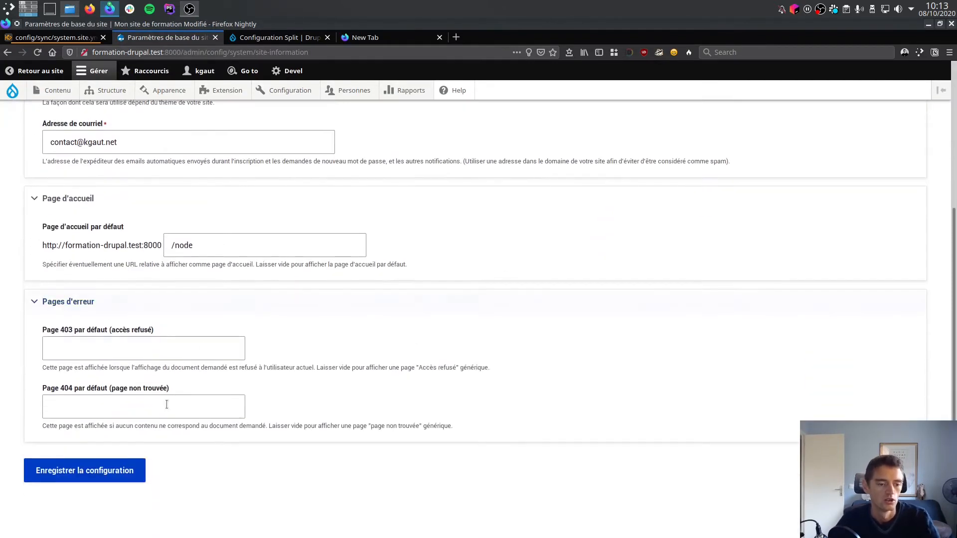
click(113, 470)
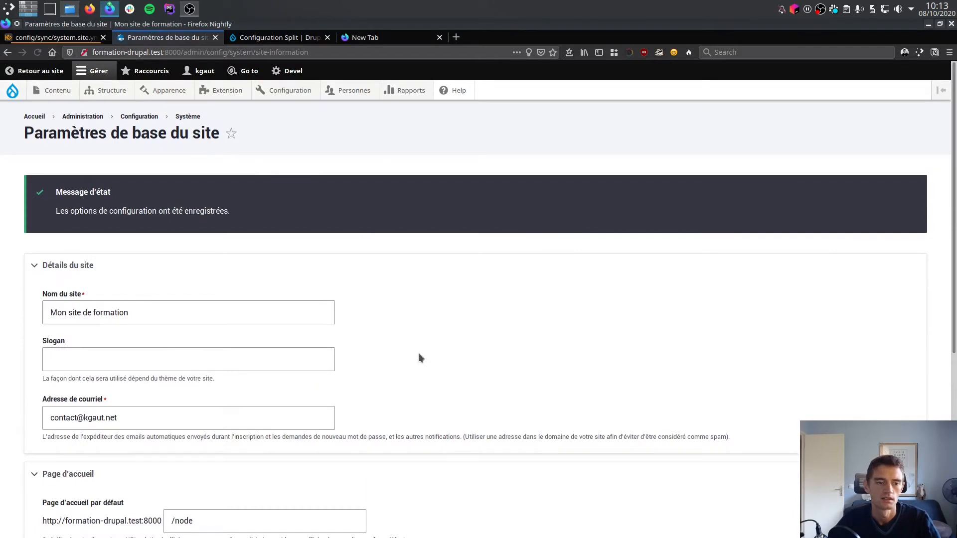
Switch to PhpStorm and install the Configuration Split module by running make composer require drupal/config_split in the terminal.
key(ctrl+super+Up)
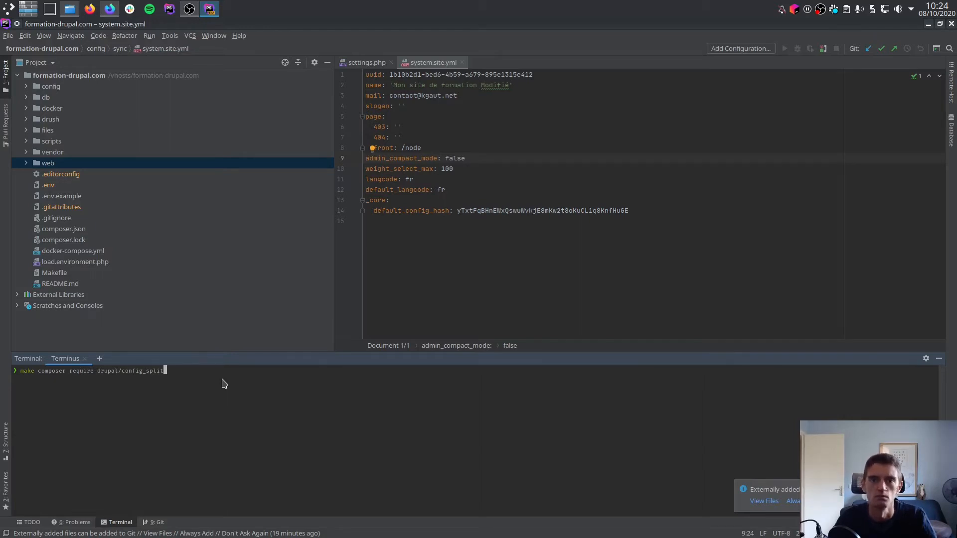
key(Return)
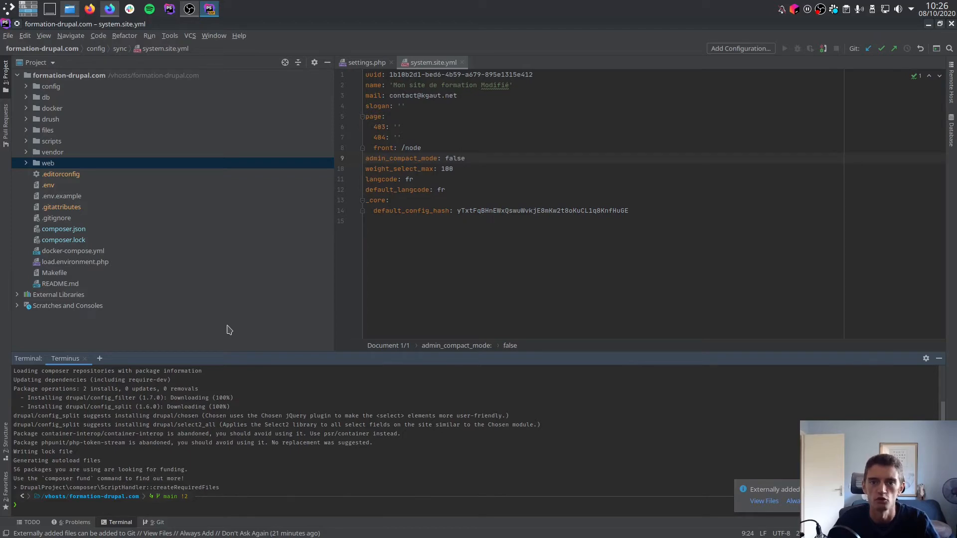
Switch to Firefox, filter the site's modules by "config", and install Configuration Split together with the required Config Filter module.
key(ctrl+super+Down)
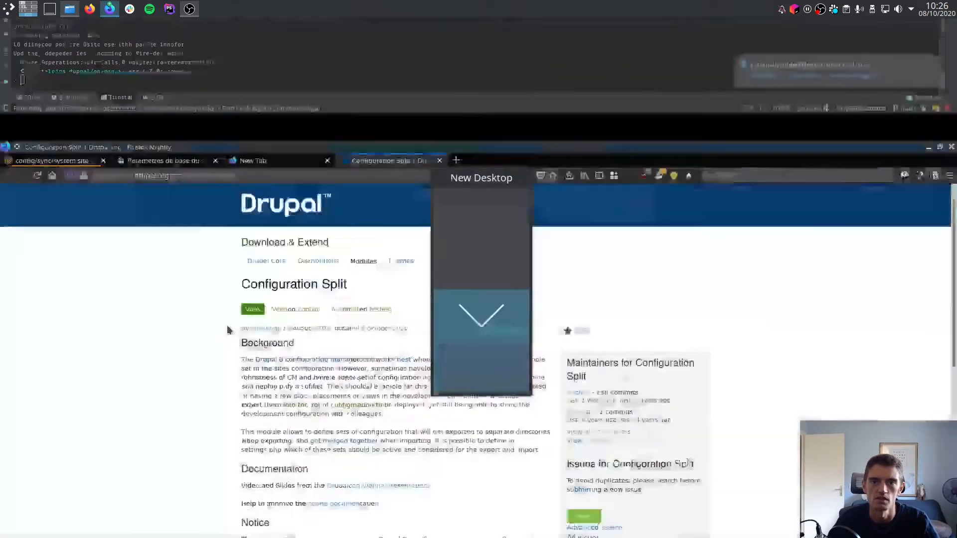
click(167, 37)
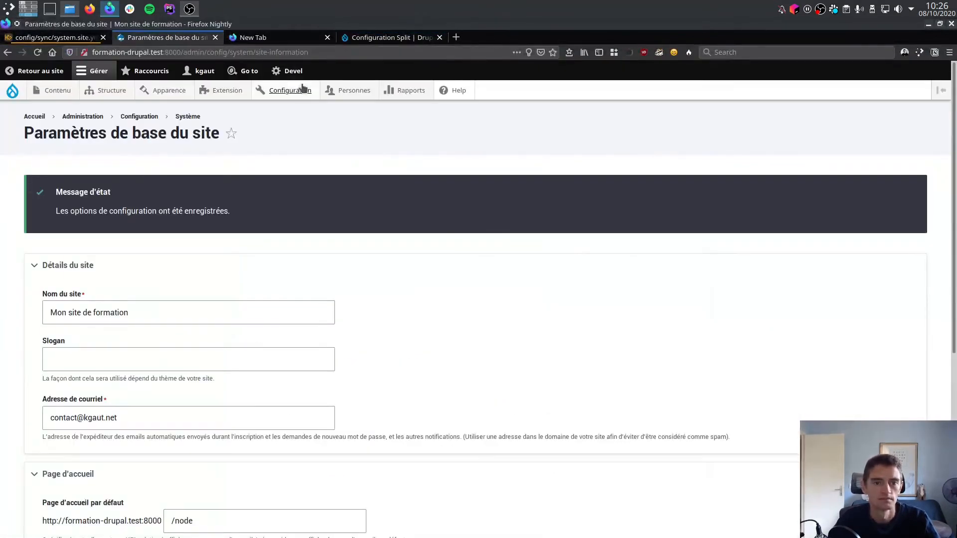
click(212, 91)
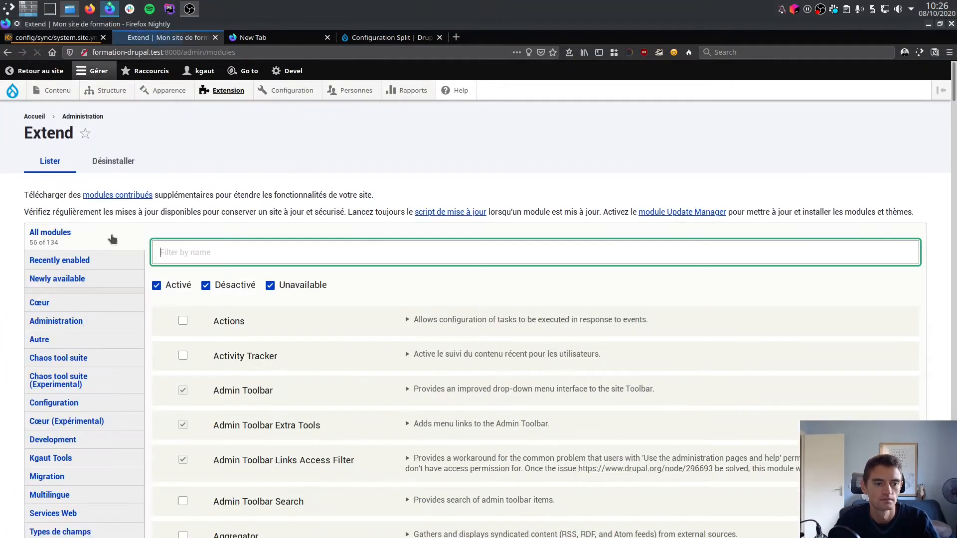
text(config)
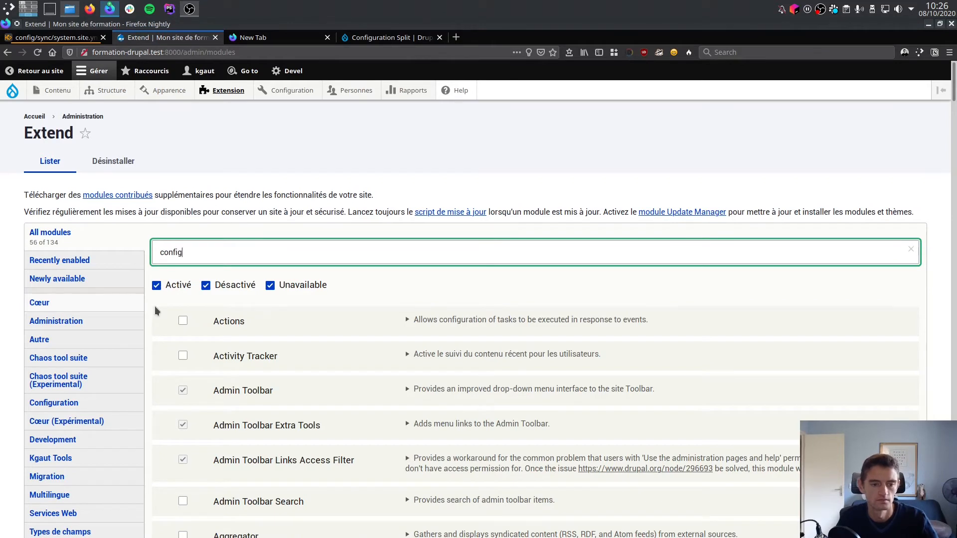
click(241, 395)
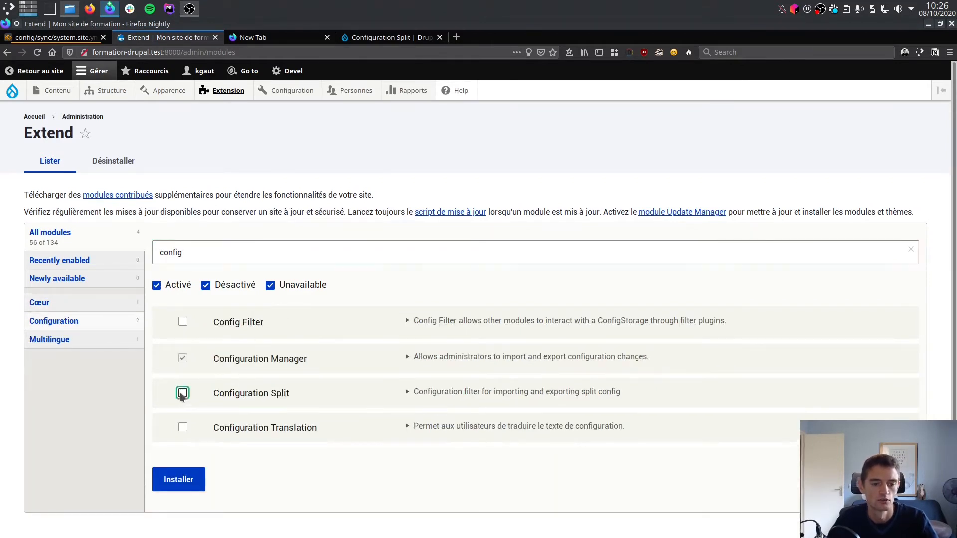
click(182, 482)
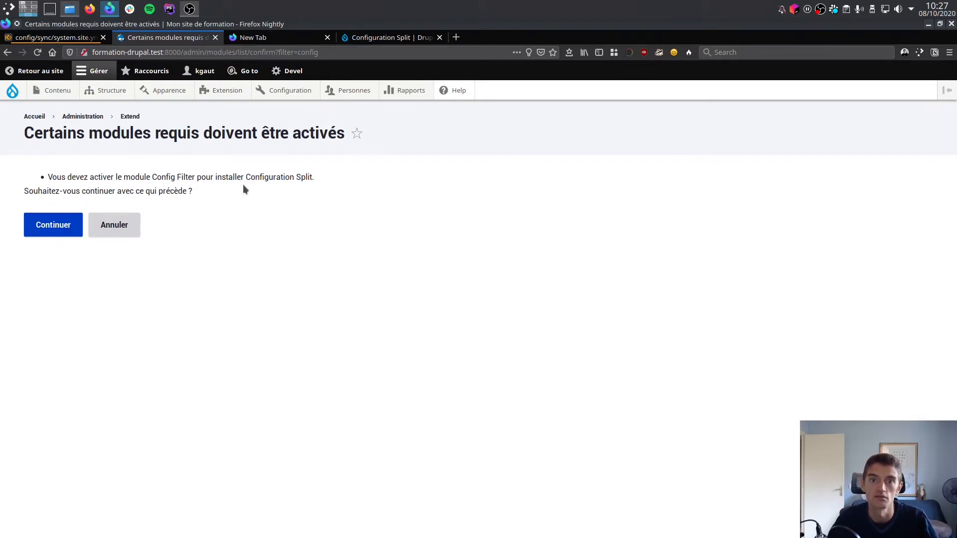
click(59, 228)
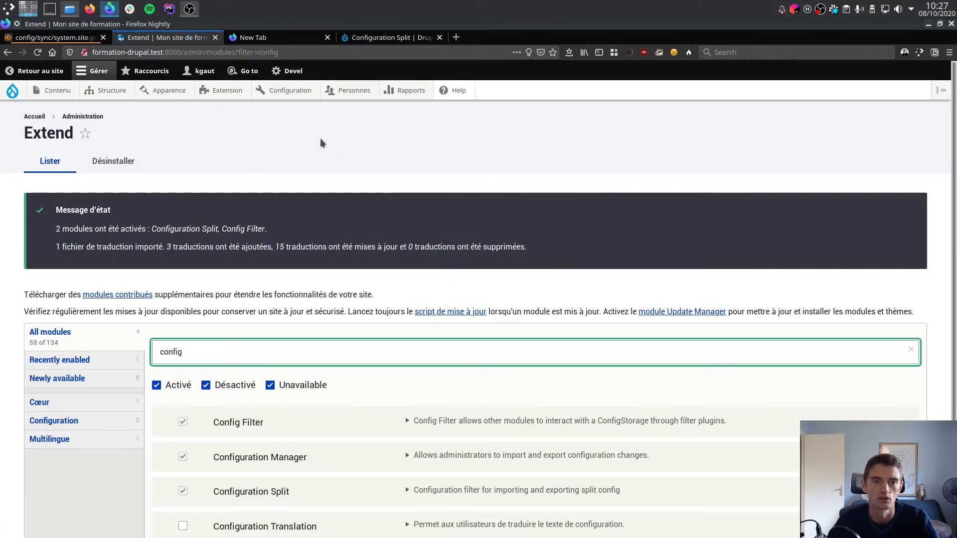
Open the Configuration Split settings in the Development configuration and start adding a new split setting.
mouse_move(298, 96)
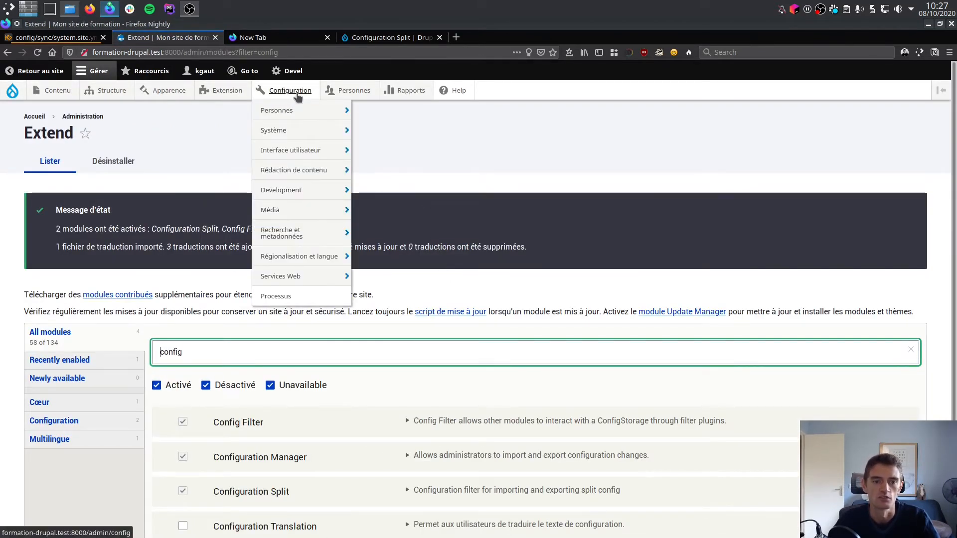
mouse_move(316, 192)
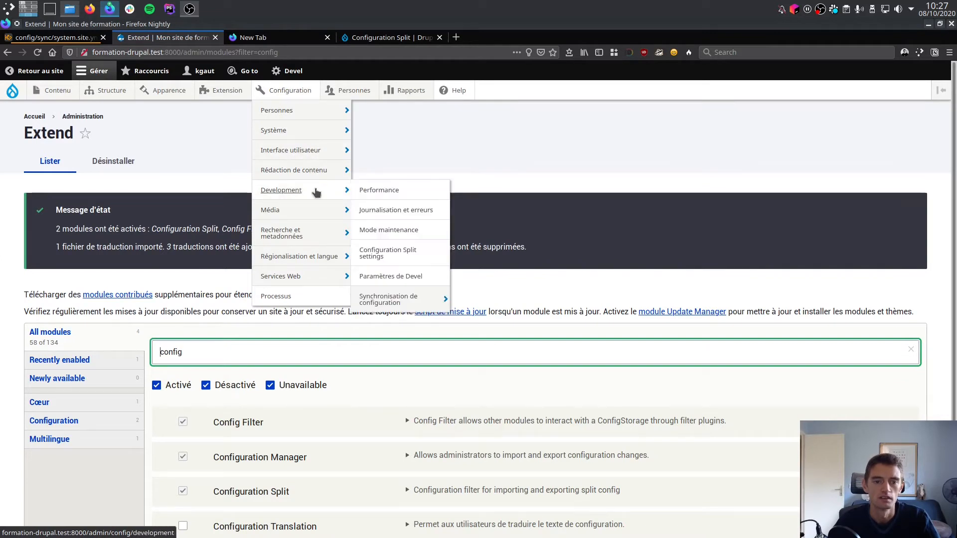
click(409, 252)
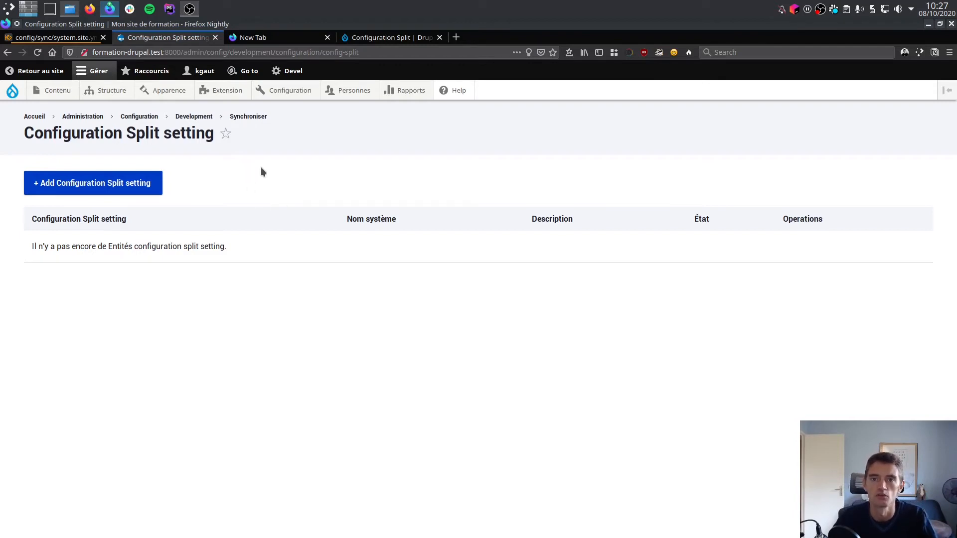
click(141, 185)
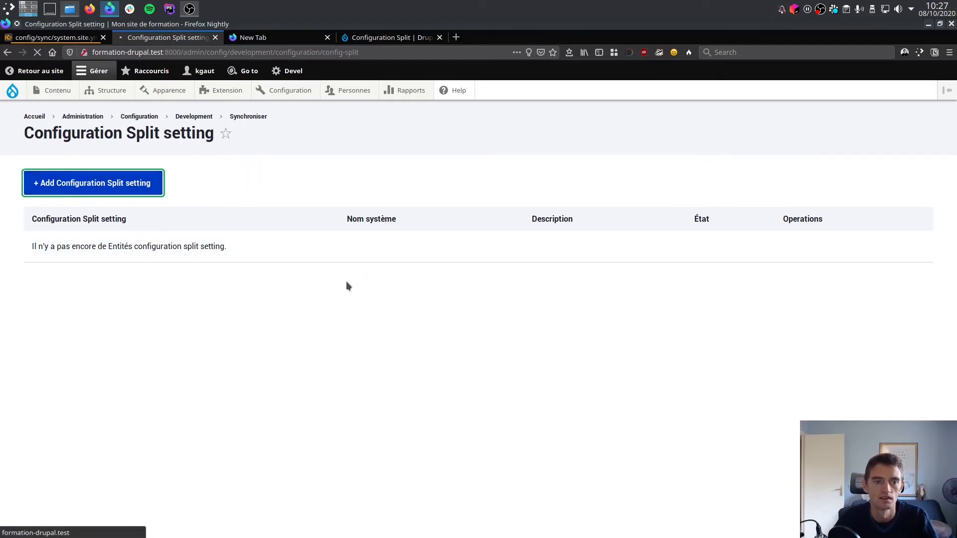
Label the new configuration split setting (Étiquette) "Développement".
click(120, 241)
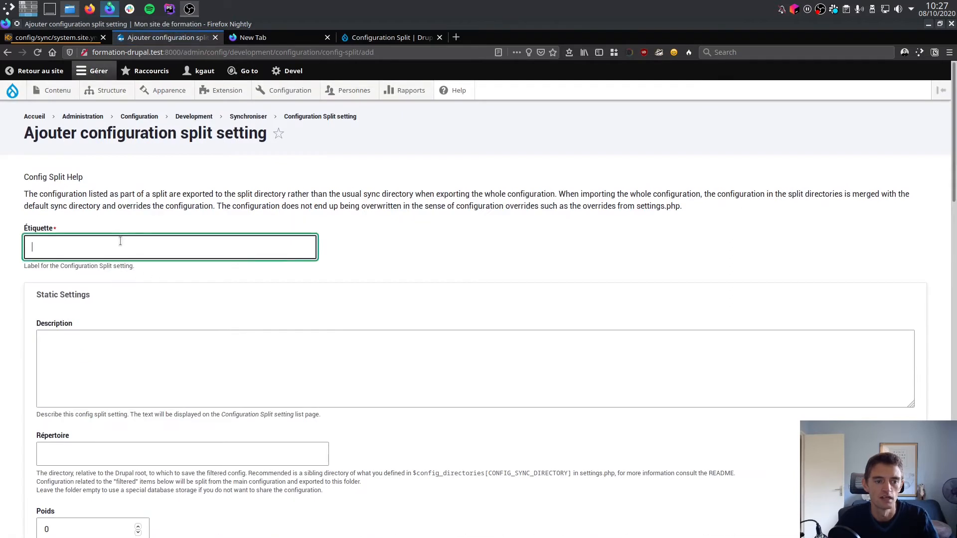
text(Dev)
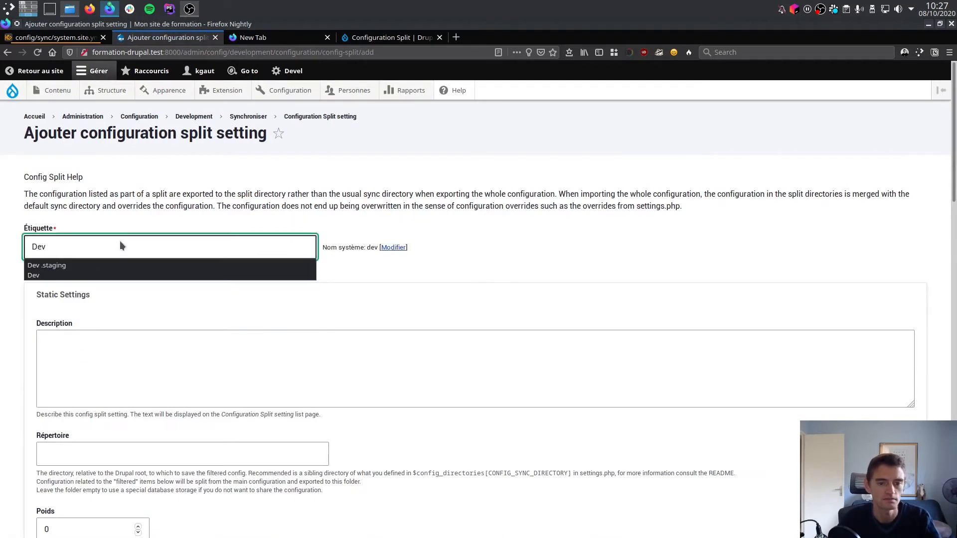
key(BackSpace)
key(BackSpace)
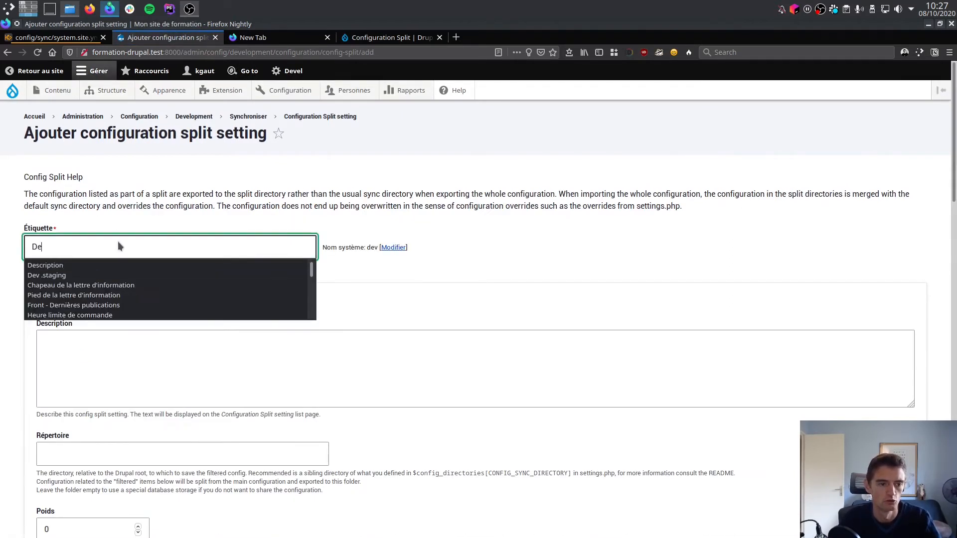
text(éveloppement)
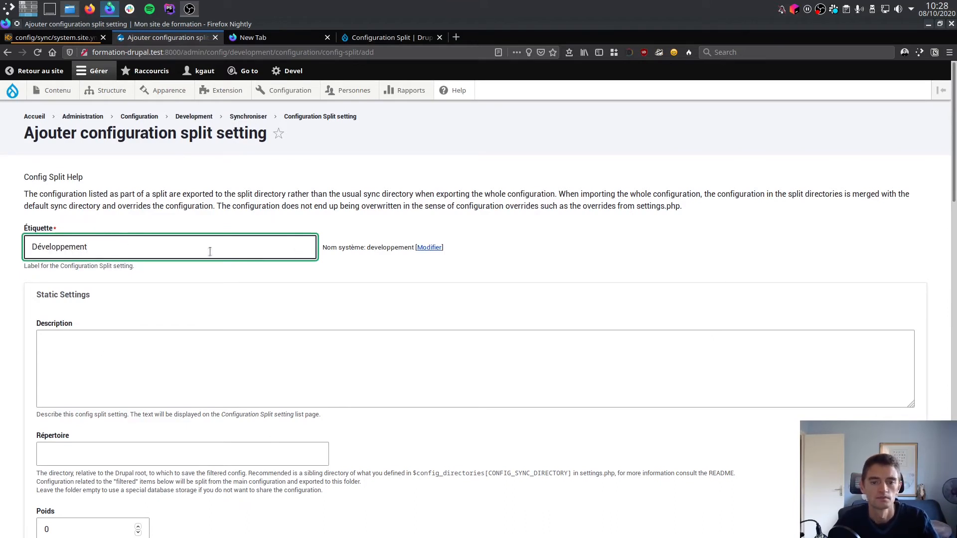
Change the split's system name (Nom système) to "dev".
click(428, 247)
double_click(113, 305)
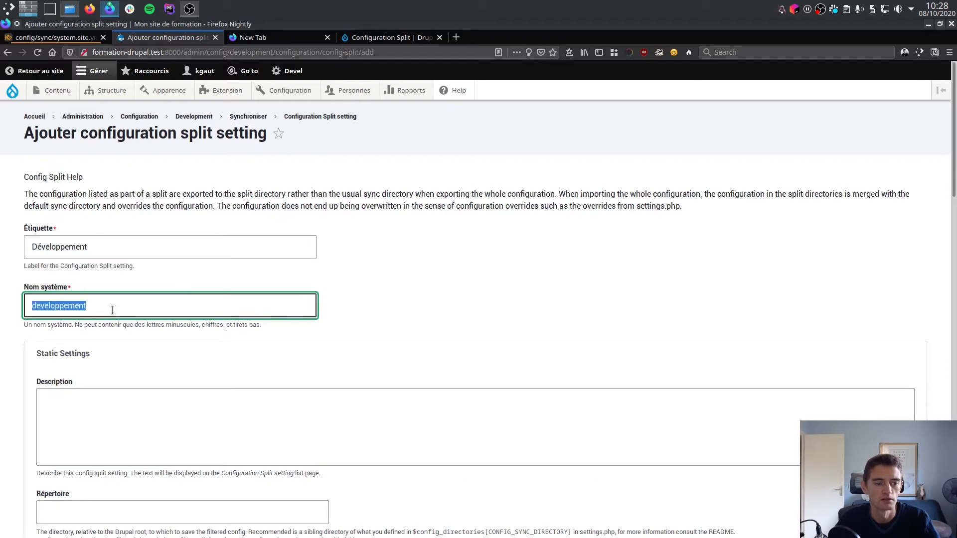
text(dev)
click(462, 356)
Disable the Actif option in the split's static settings so the split is inactive by default.
scroll(462, 357, down, 4)
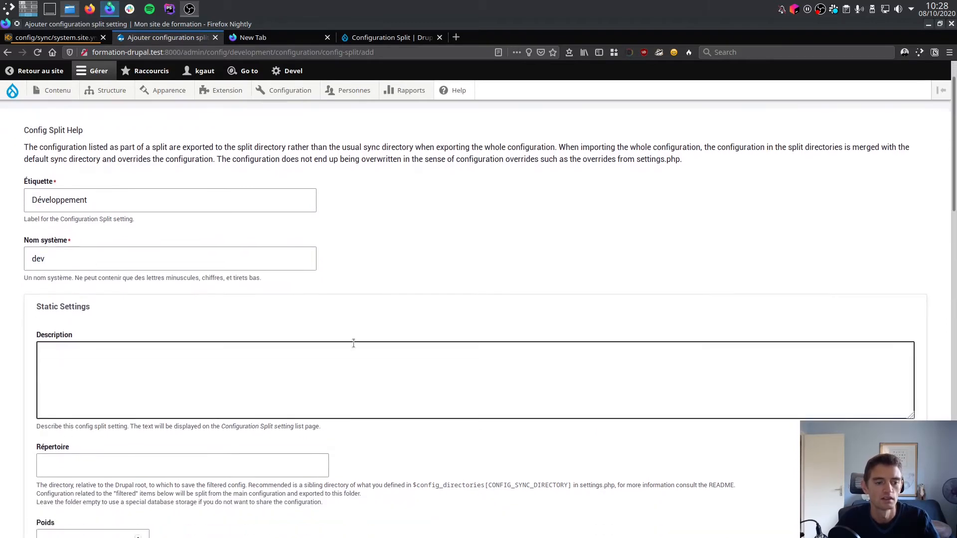
scroll(417, 351, down, 3)
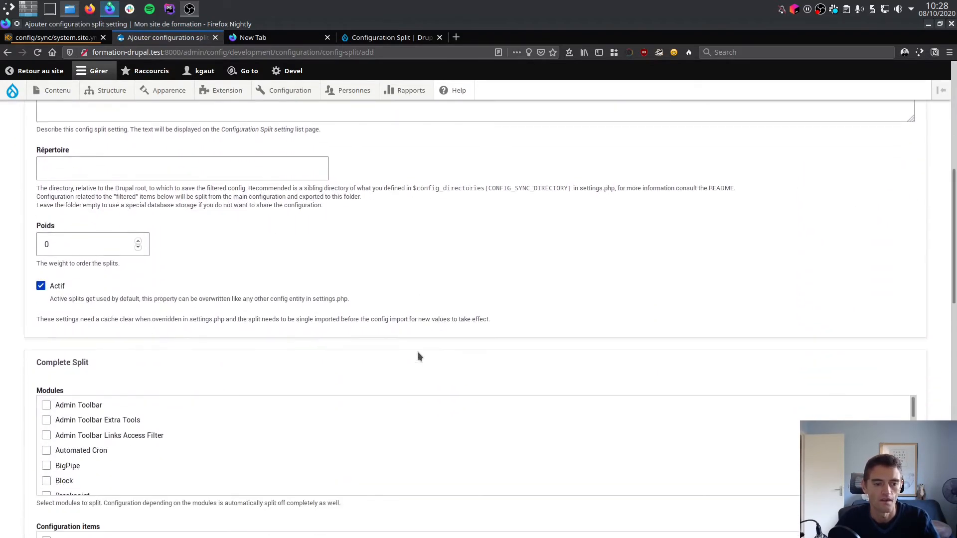
scroll(415, 351, up, 3)
click(85, 242)
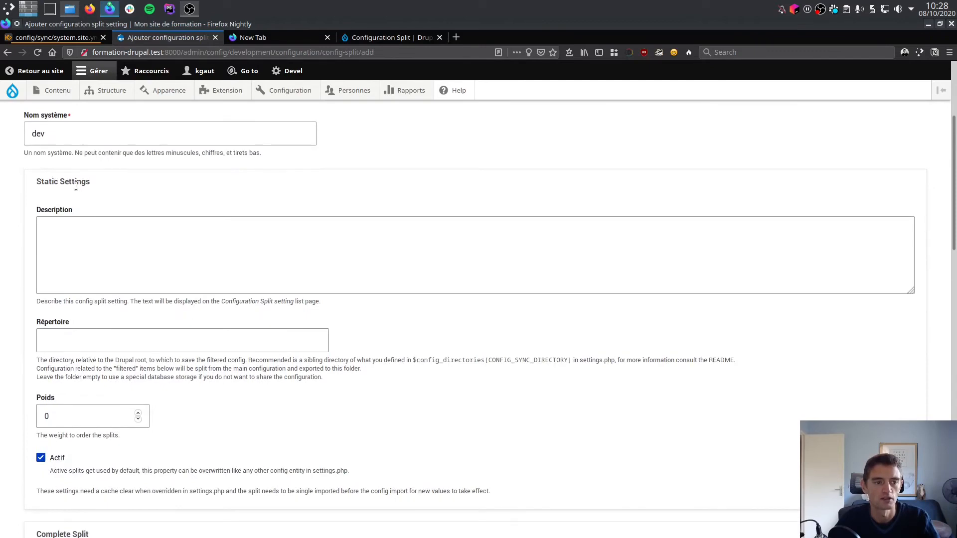
scroll(76, 186, up, 3)
scroll(156, 226, down, 2)
scroll(160, 239, down, 2)
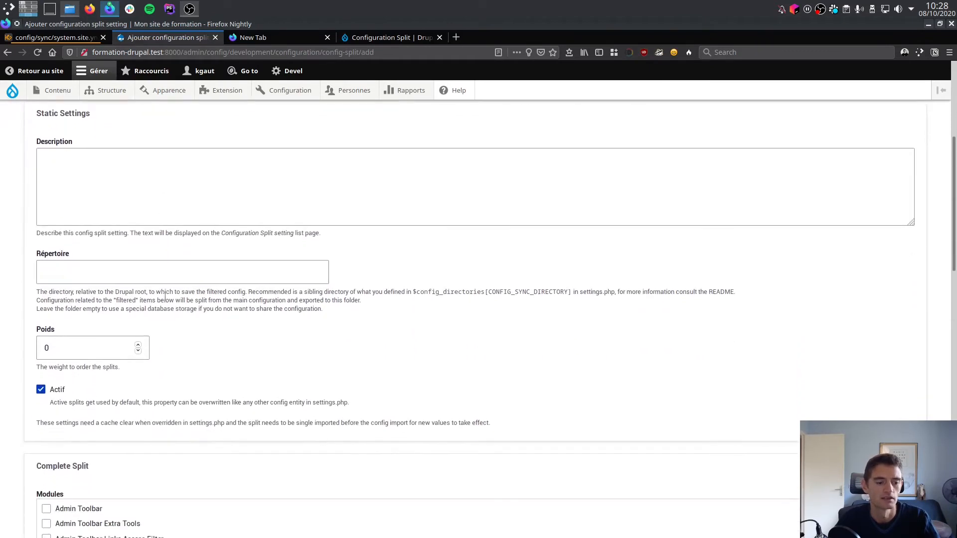
scroll(159, 365, up, 1)
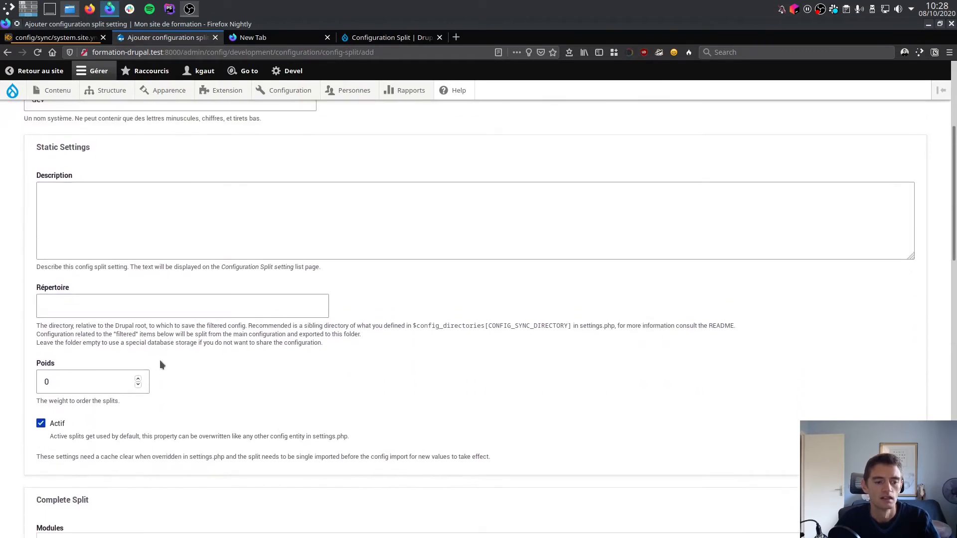
click(59, 424)
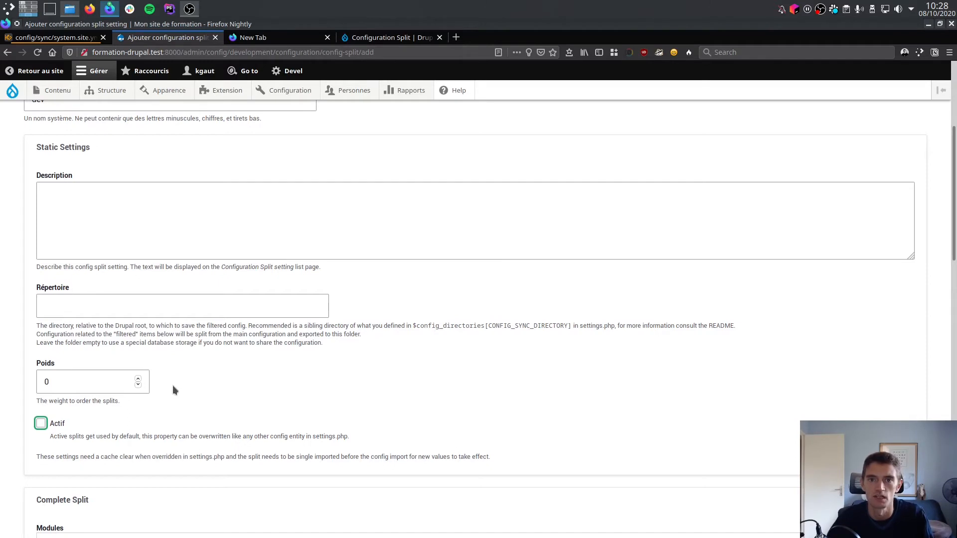
click(52, 425)
click(52, 424)
Select the Devel module in the module list of the Complete Split section.
scroll(152, 411, down, 3)
scroll(413, 266, down, 3)
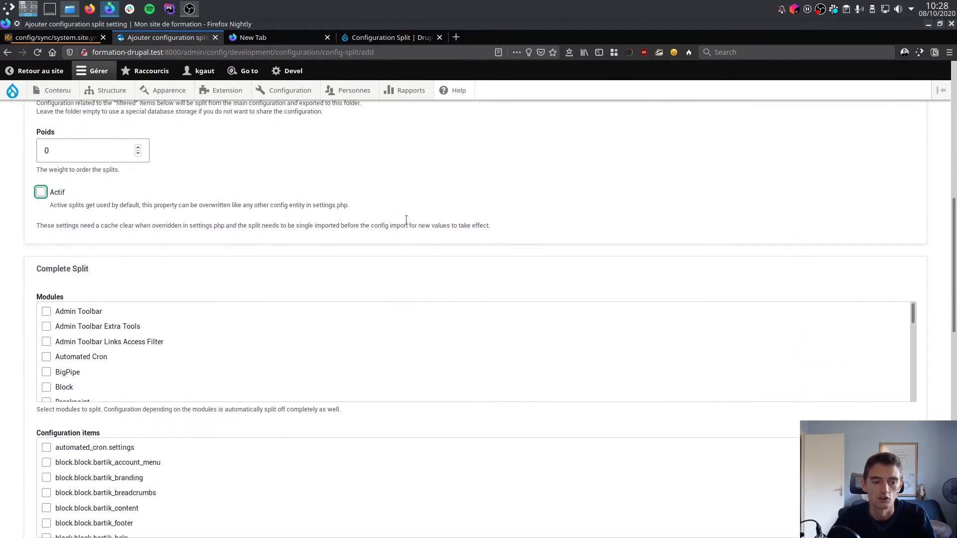
scroll(35, 224, down, 2)
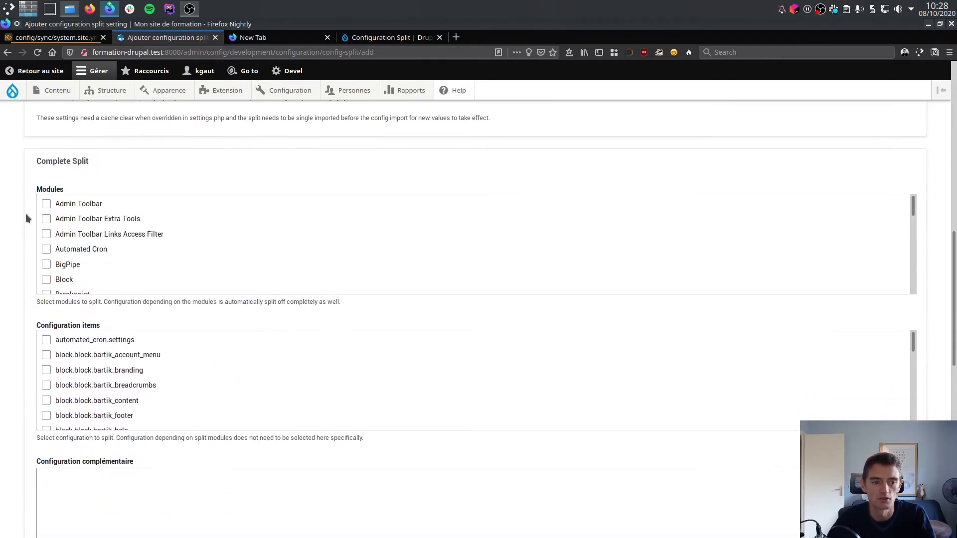
scroll(7, 234, down, 9)
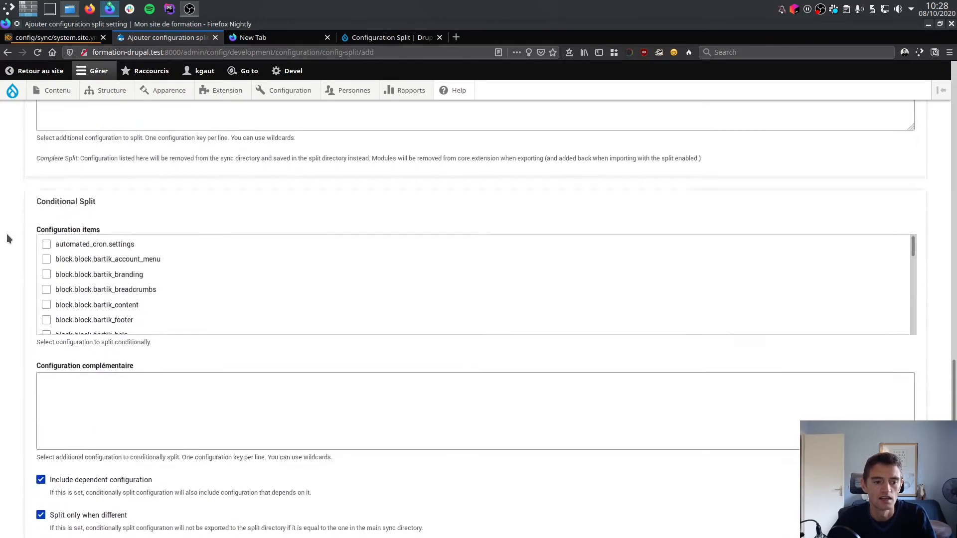
scroll(160, 291, up, 8)
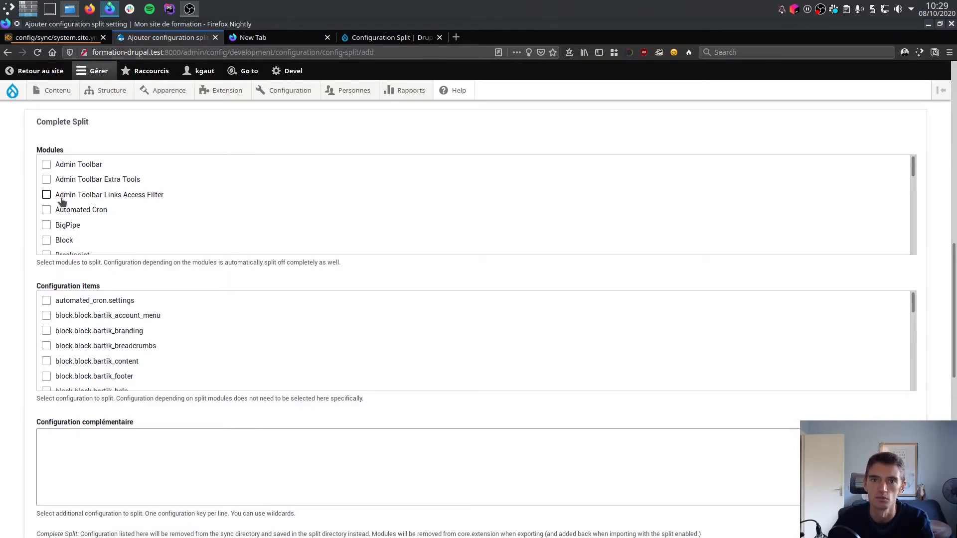
scroll(62, 202, down, 5)
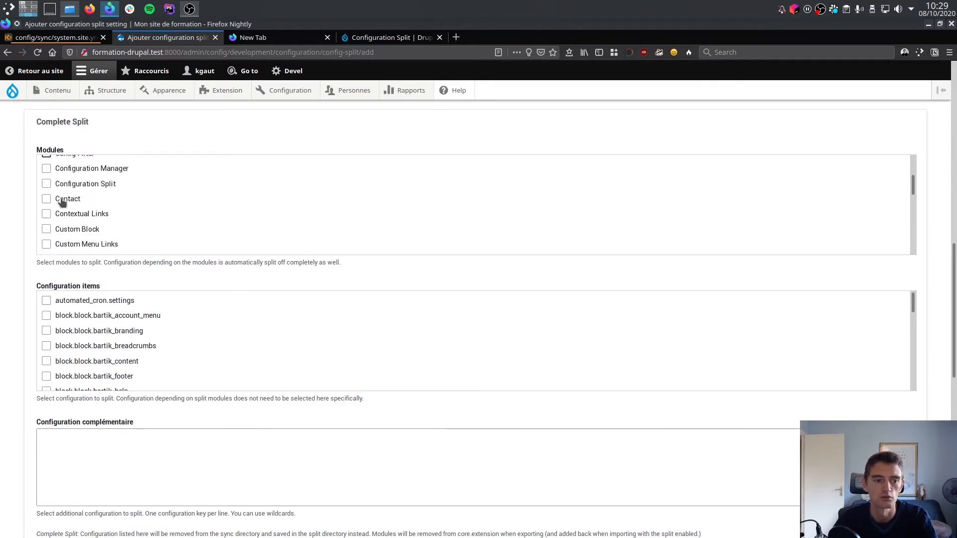
scroll(61, 201, down, 4)
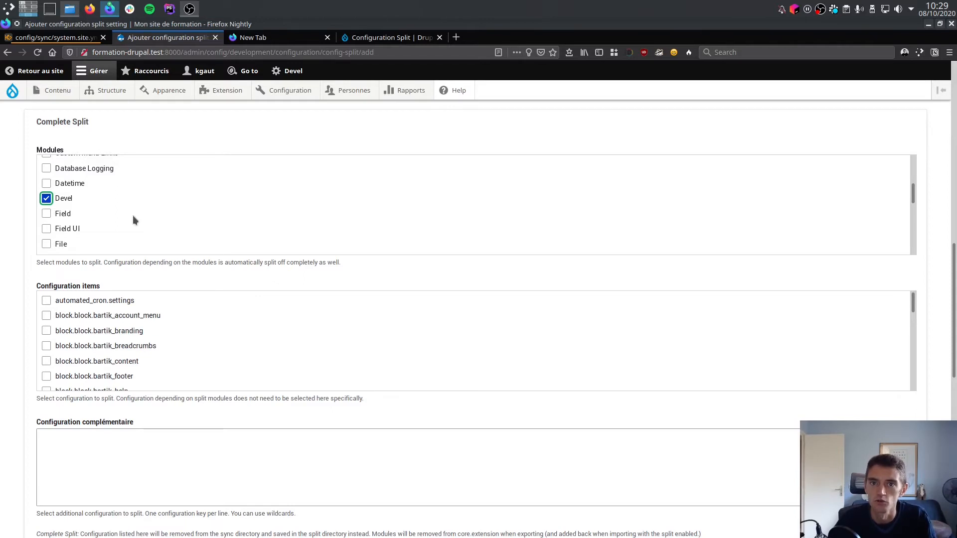
scroll(140, 224, down, 2)
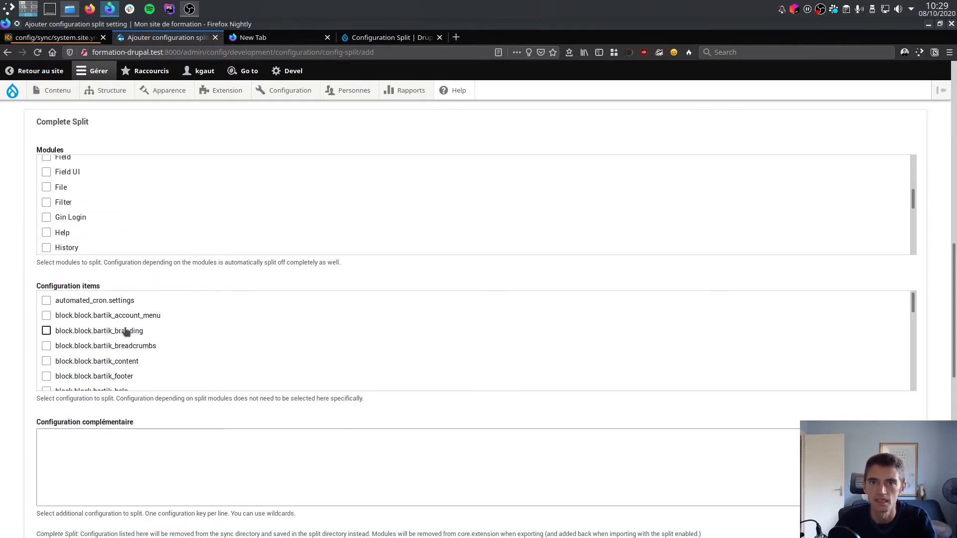
Switch to PhpStorm, expand the project's config folder to examine the YAML files in sync, and return to the split form in Firefox.
key(ctrl+F4)
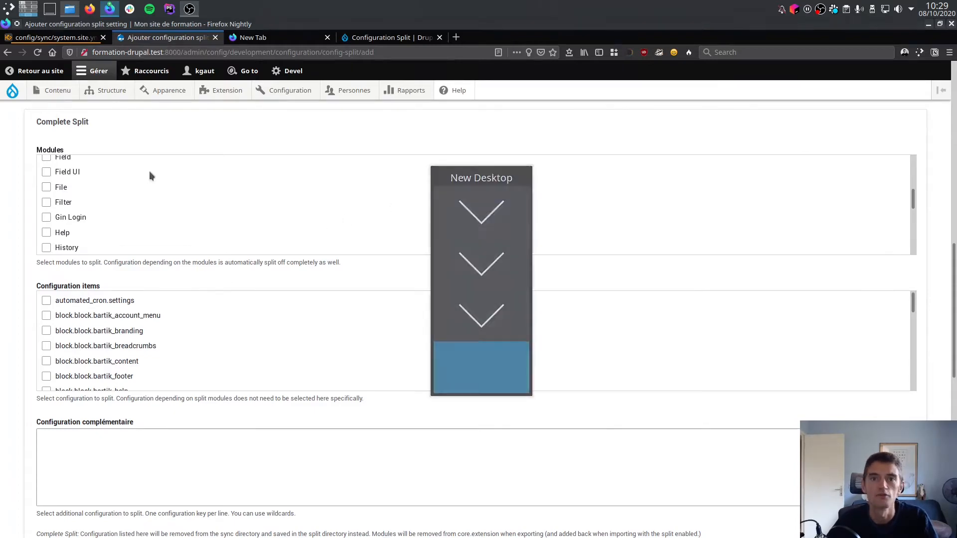
key(ctrl+F3)
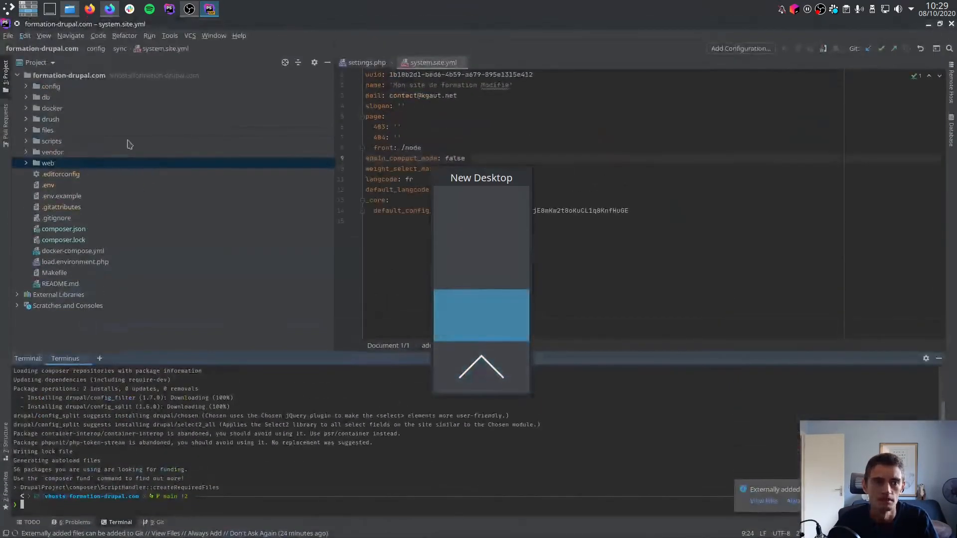
double_click(63, 88)
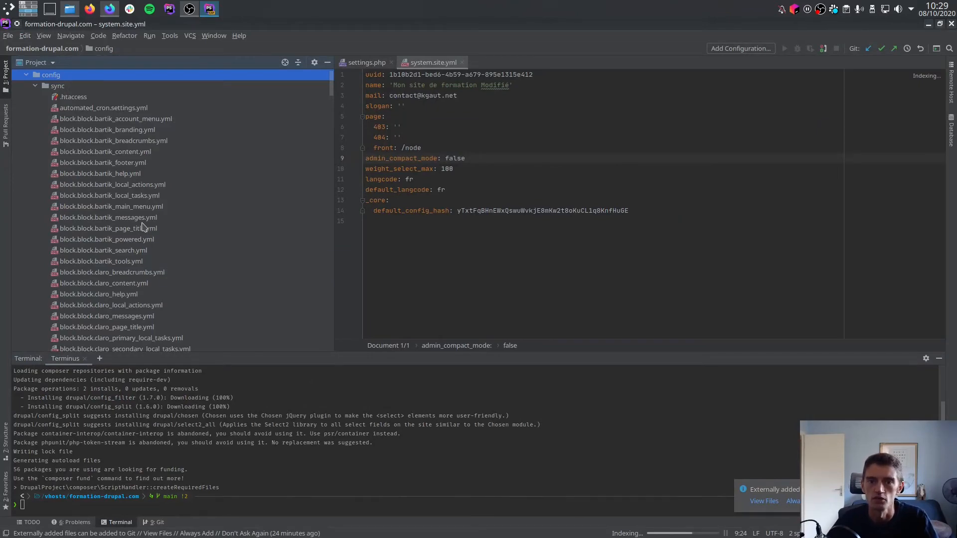
key(ctrl+alt+Down)
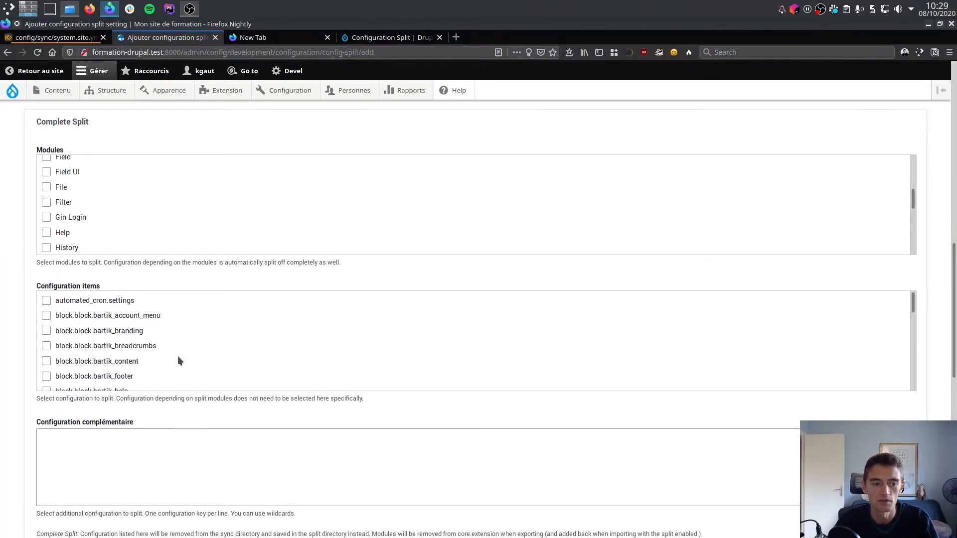
click(168, 456)
text(system.sit)
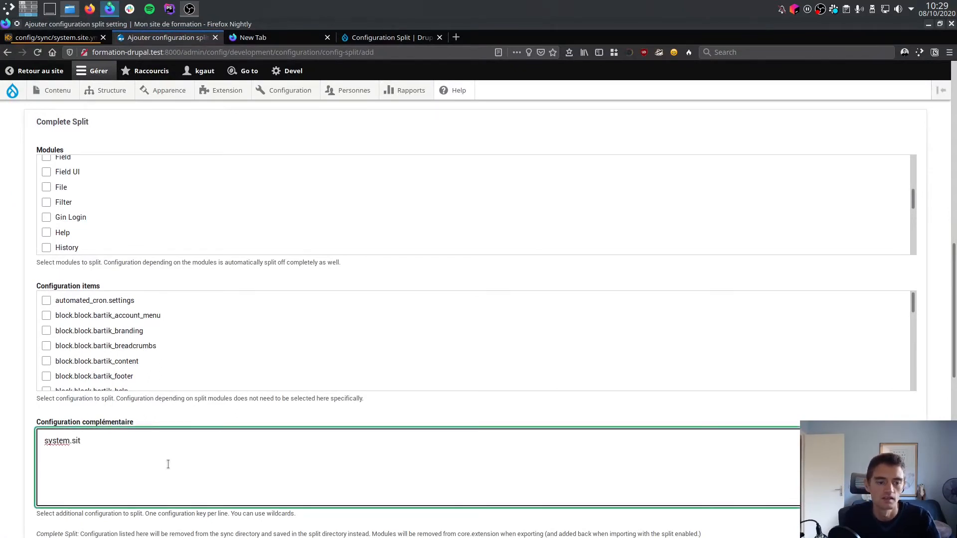
text(e.name)
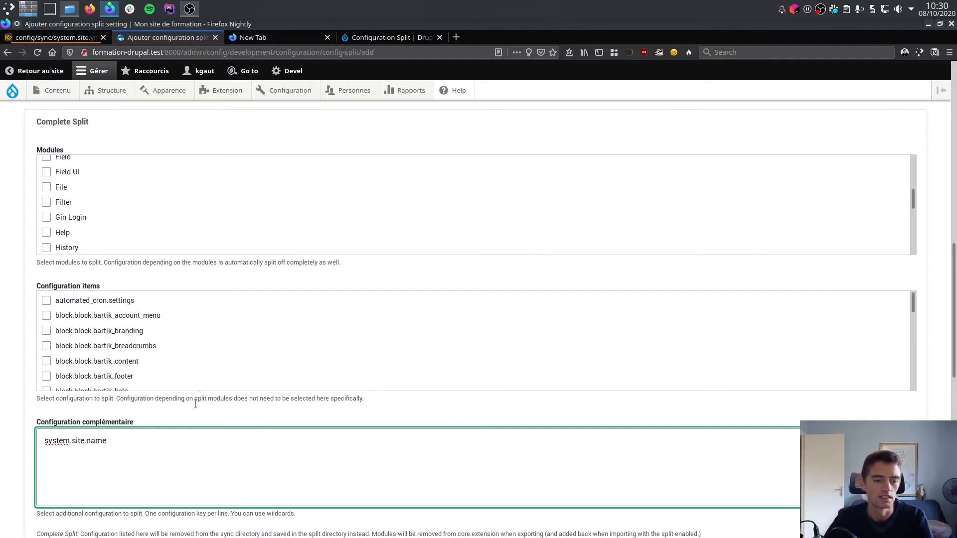
drag(165, 442, 17, 429)
key(BackSpace)
Select the system.site configuration item in the Conditional Split section of the development split.
scroll(199, 344, down, 1)
scroll(303, 233, up, 5)
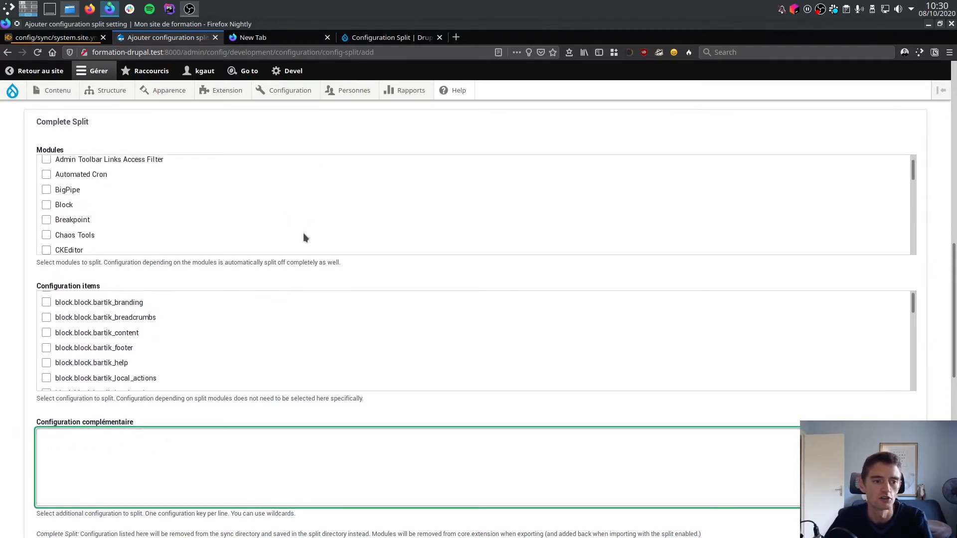
scroll(294, 233, down, 4)
scroll(150, 204, down, 1)
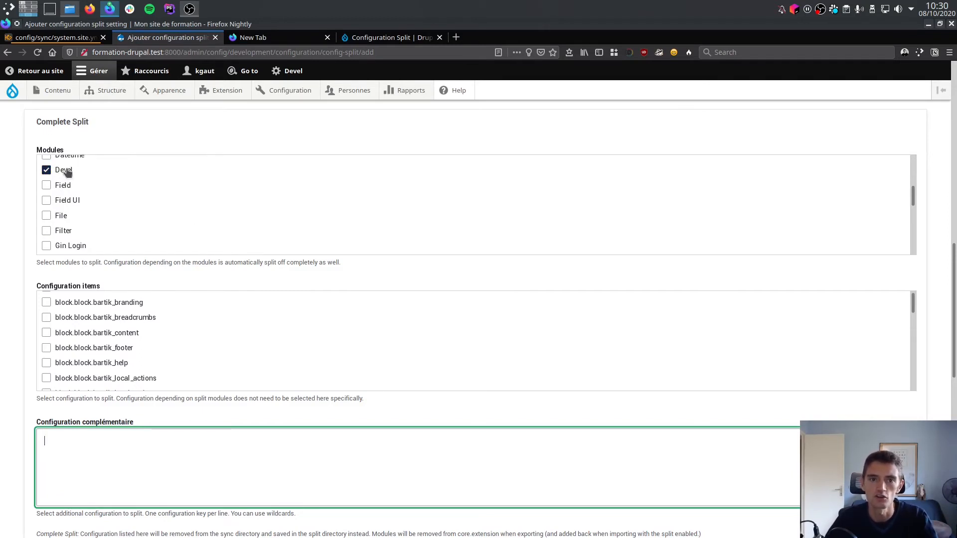
scroll(238, 299, down, 1)
scroll(27, 287, down, 3)
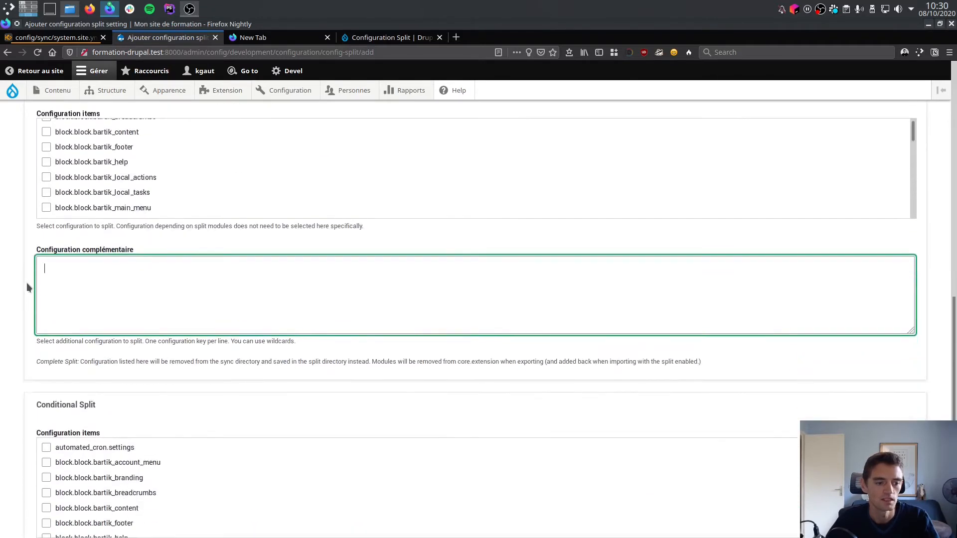
scroll(17, 284, down, 4)
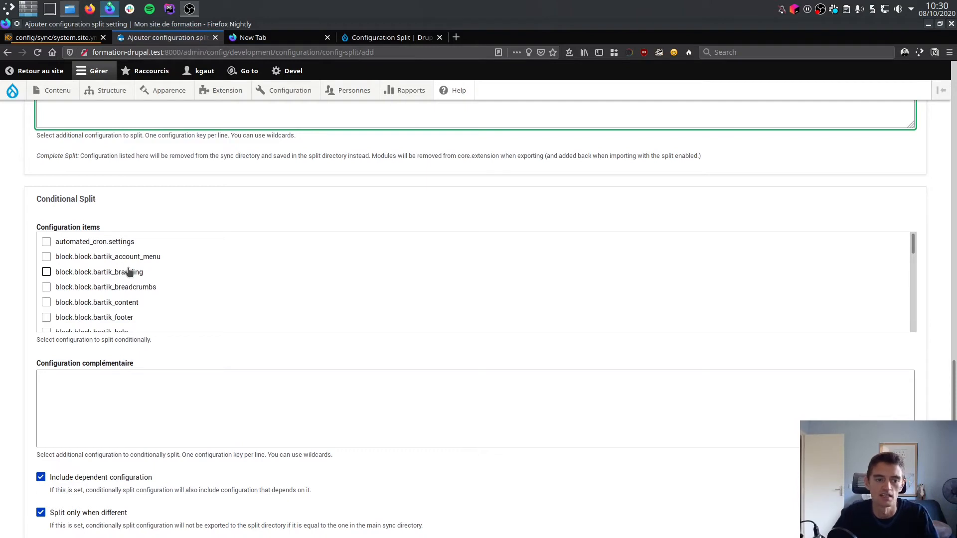
scroll(129, 272, down, 15)
scroll(60, 299, up, 1)
click(46, 290)
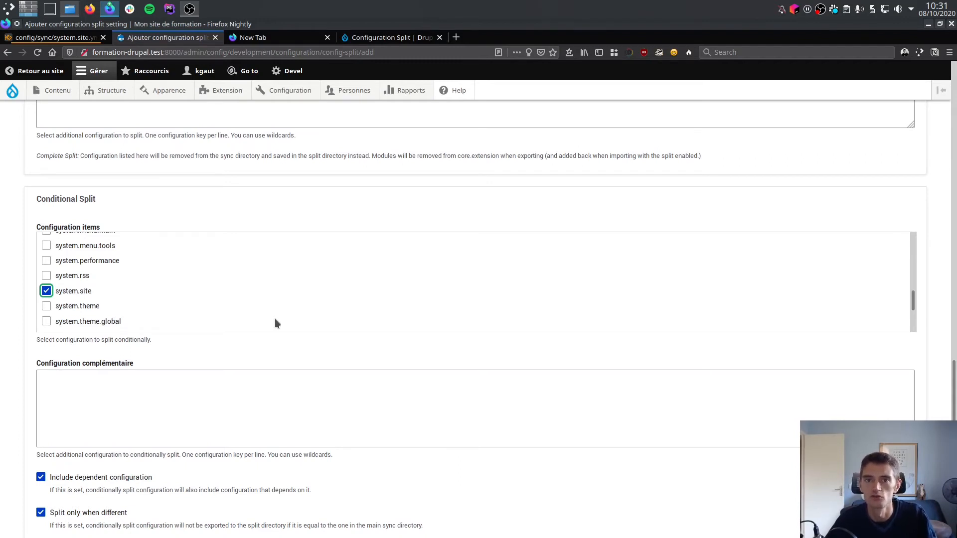
Set the development split's directory (Répertoire) to ../config/dev and save the split.
scroll(274, 319, up, 8)
scroll(426, 234, up, 10)
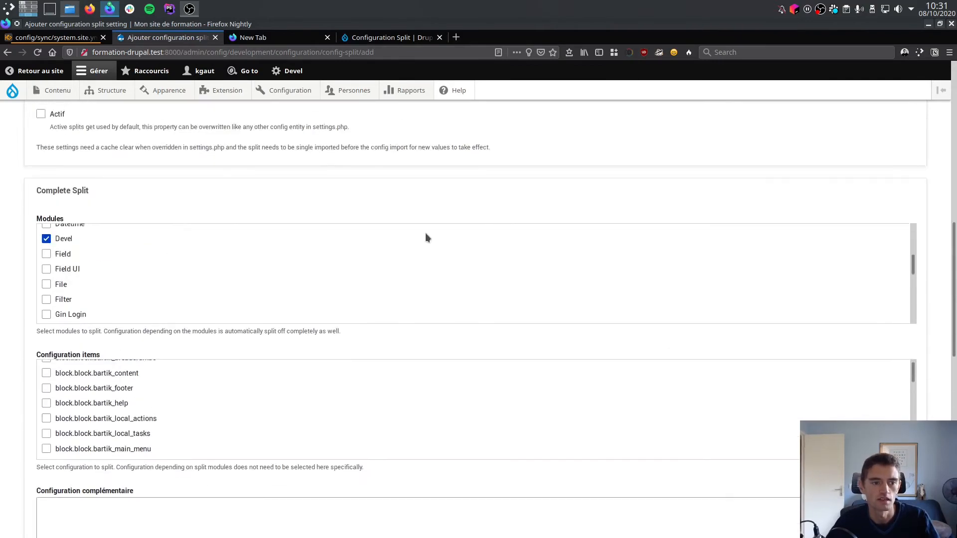
click(109, 277)
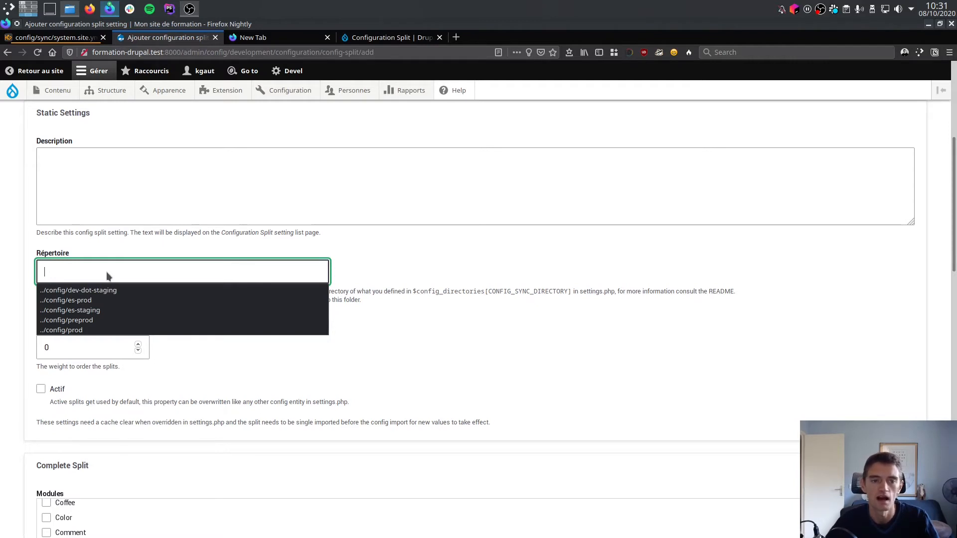
text(../config)
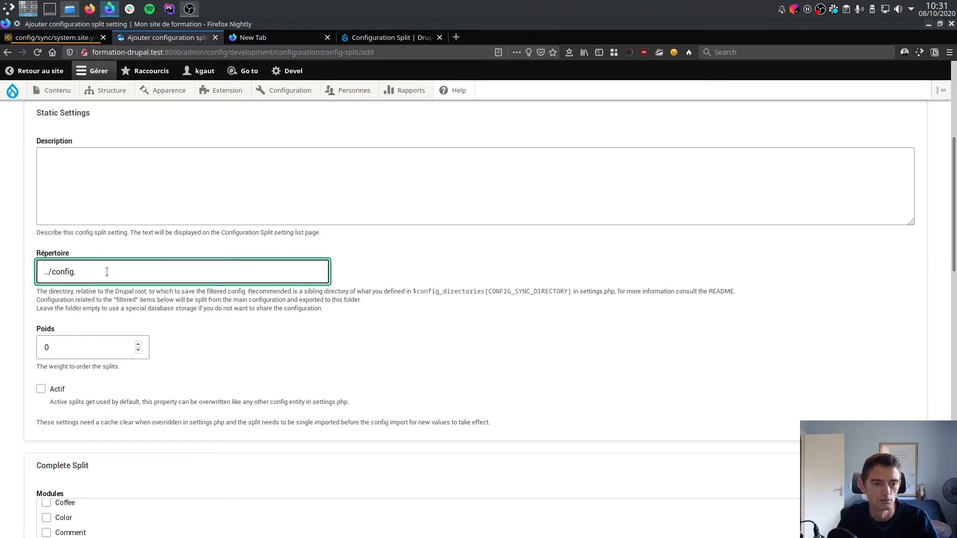
text(/dev)
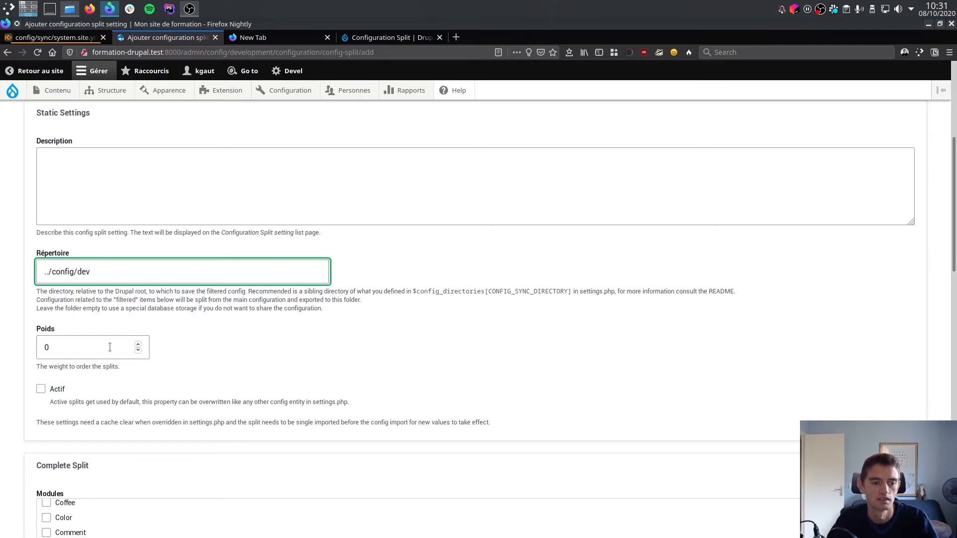
scroll(216, 384, down, 10)
scroll(217, 385, down, 8)
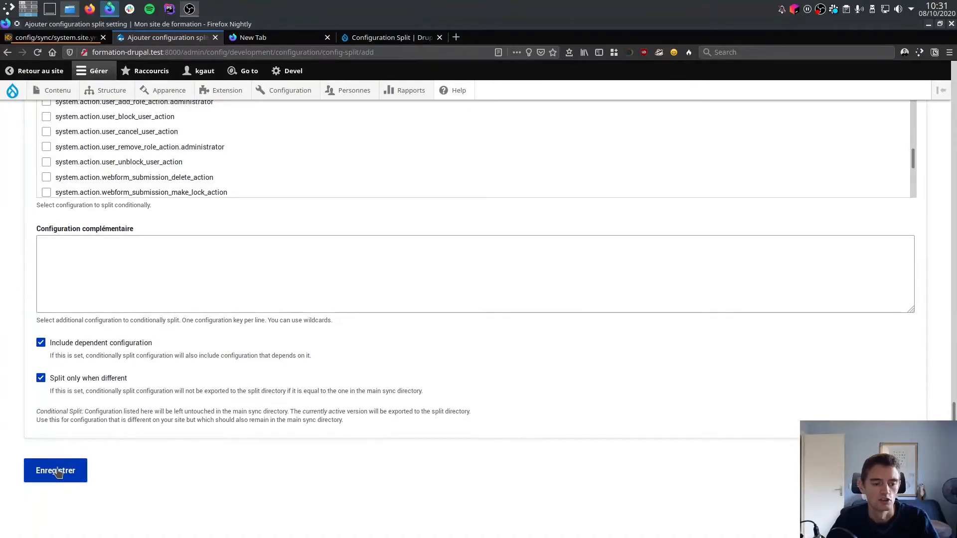
click(58, 472)
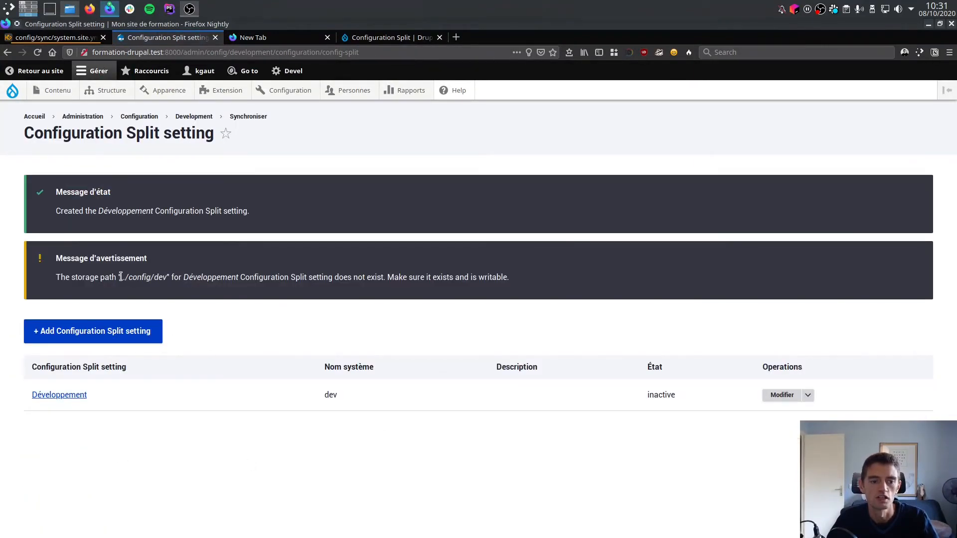
drag(121, 277, 170, 279)
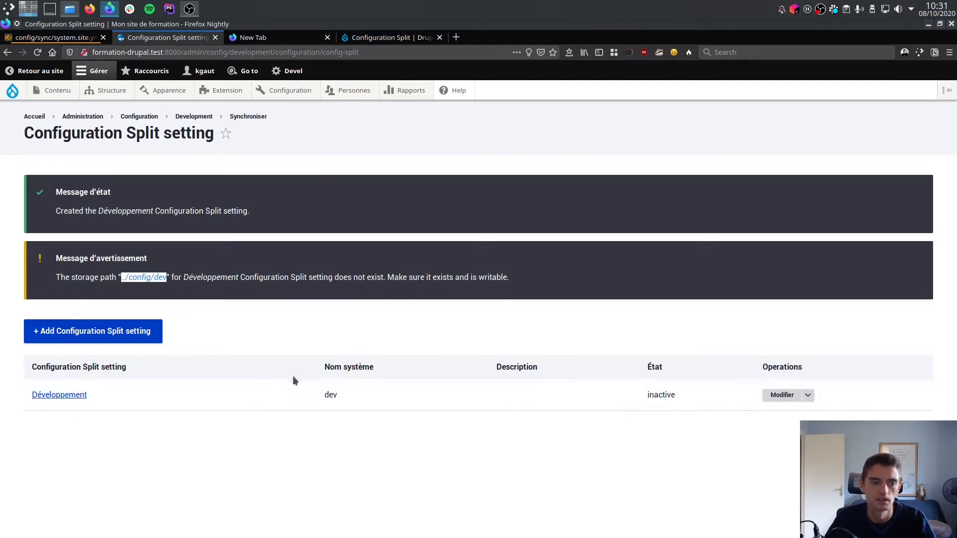
Add another Configuration Split setting and label it "Production".
click(99, 333)
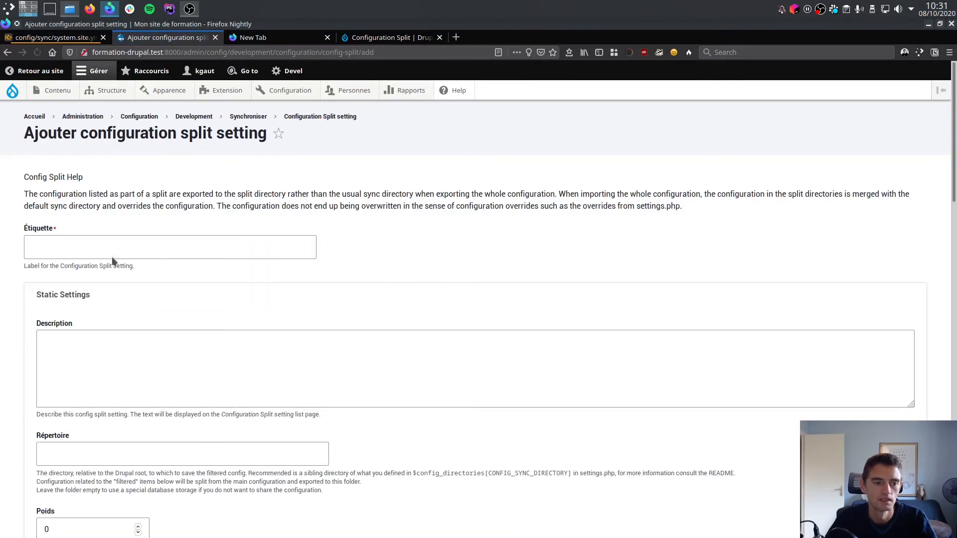
click(113, 258)
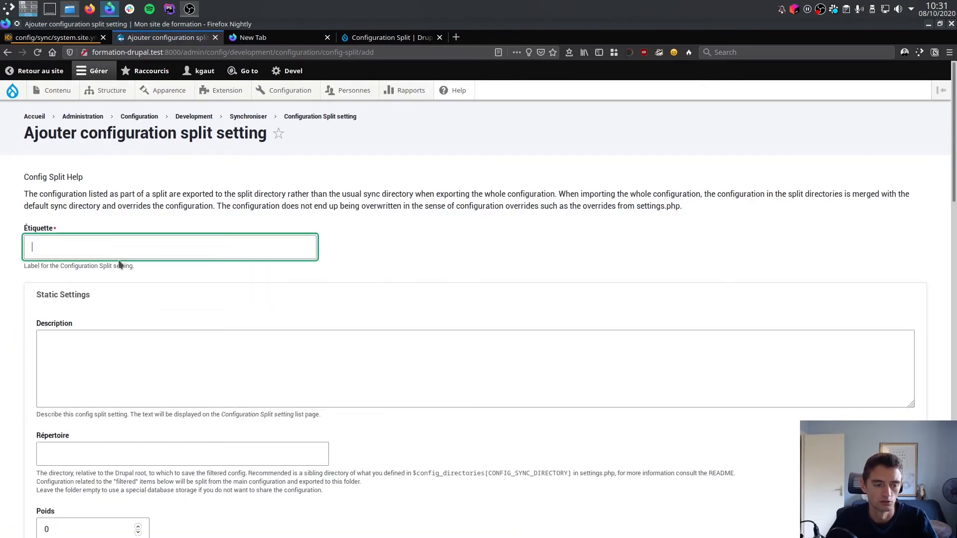
text(Produc)
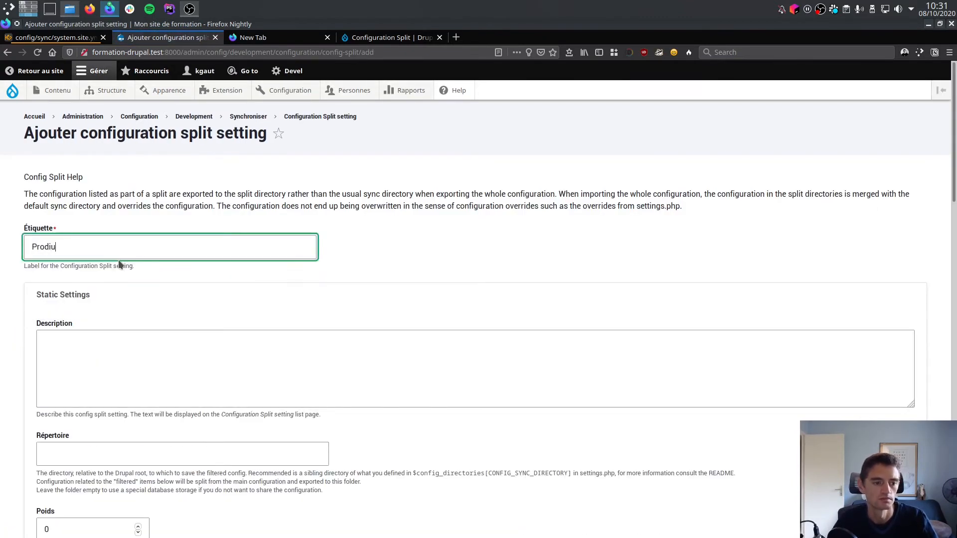
text(tion)
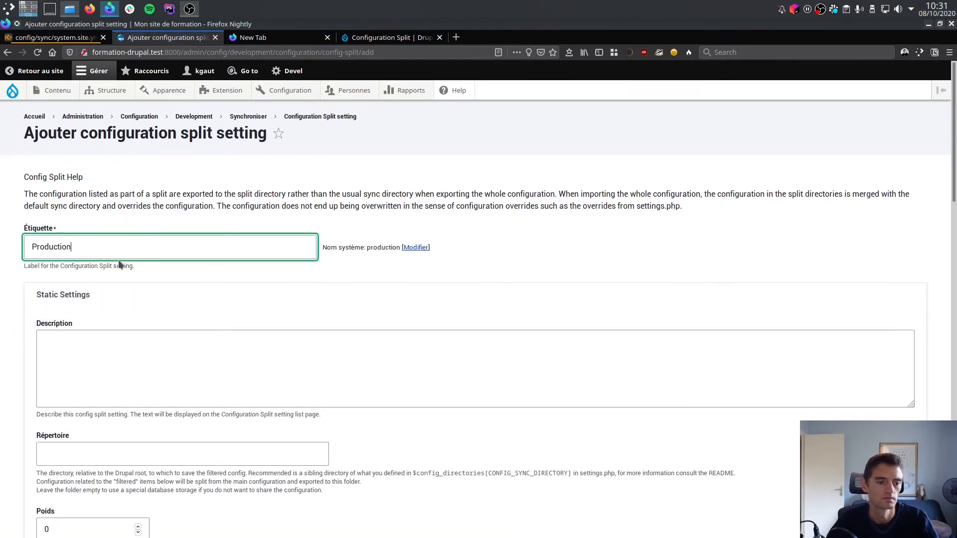
Set the Production split's directory (Répertoire) to ../config/prod.
scroll(114, 350, down, 3)
click(119, 316)
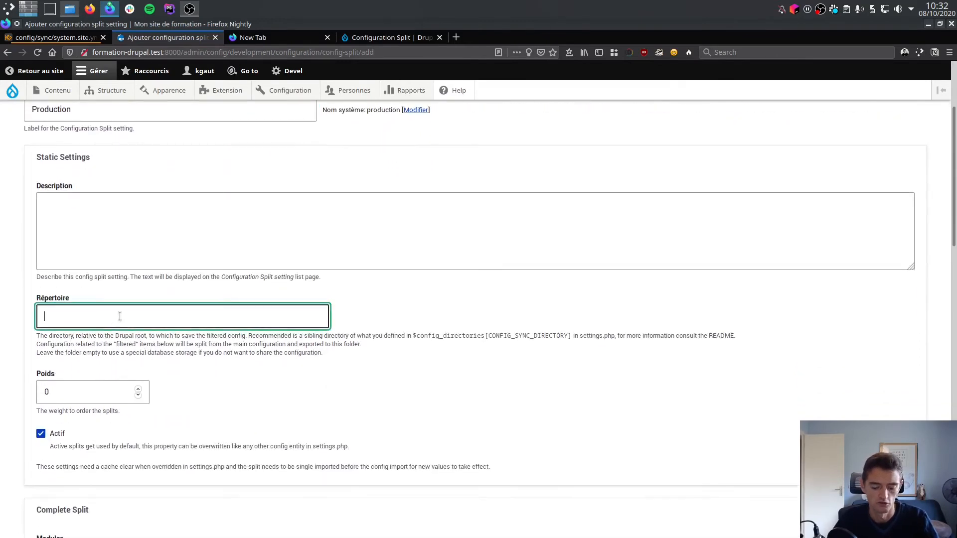
text(../)
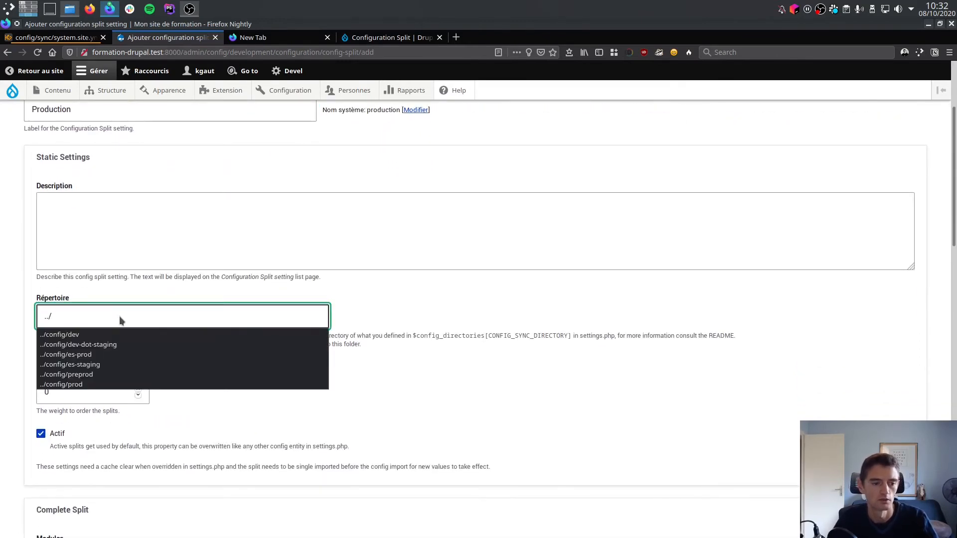
text(config)
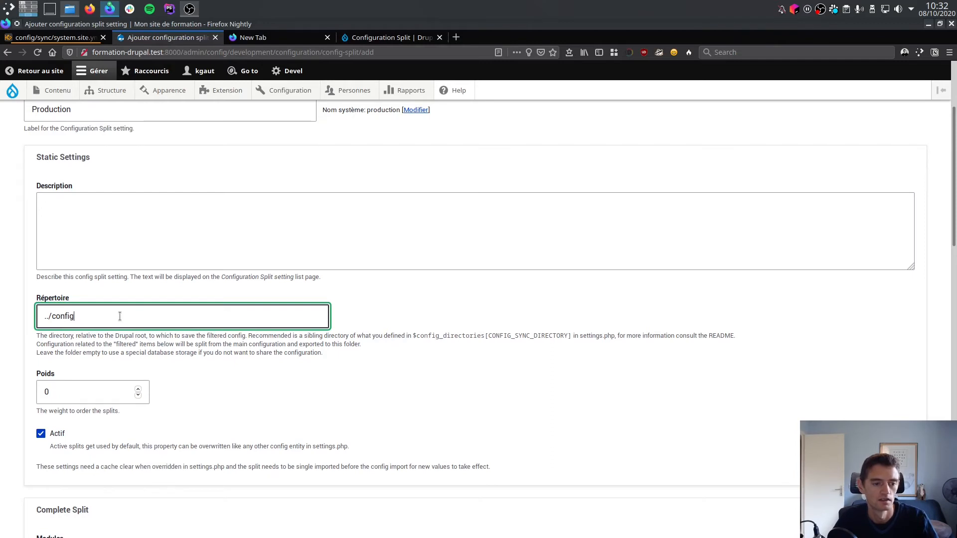
text(/prod)
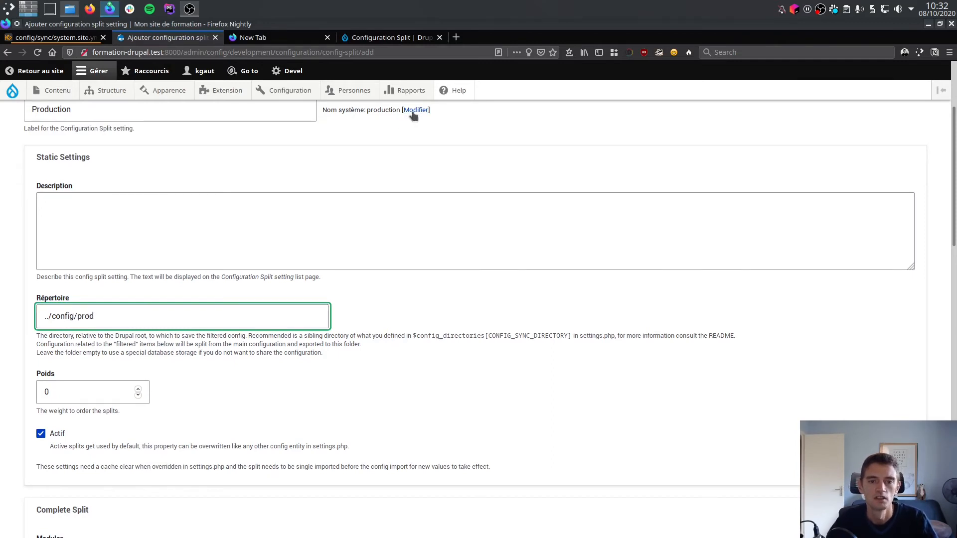
Change the Production split's system name (Nom système) to "prod".
click(415, 110)
key(BackSpace)
key(BackSpace)
key(BackSpace)
key(BackSpace)
key(BackSpace)
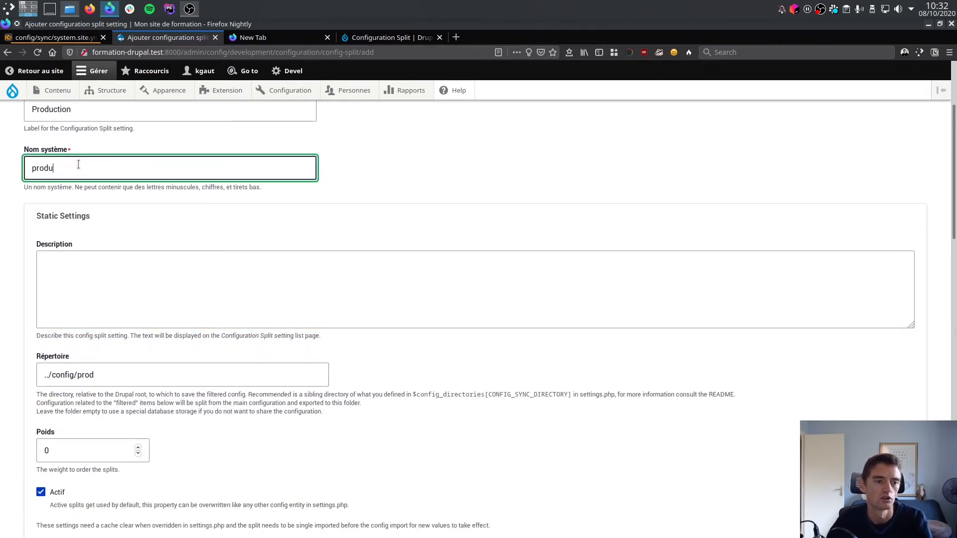
key(BackSpace)
click(458, 161)
Select the system.site configuration item in the Conditional Split section of the Production split.
scroll(420, 361, down, 10)
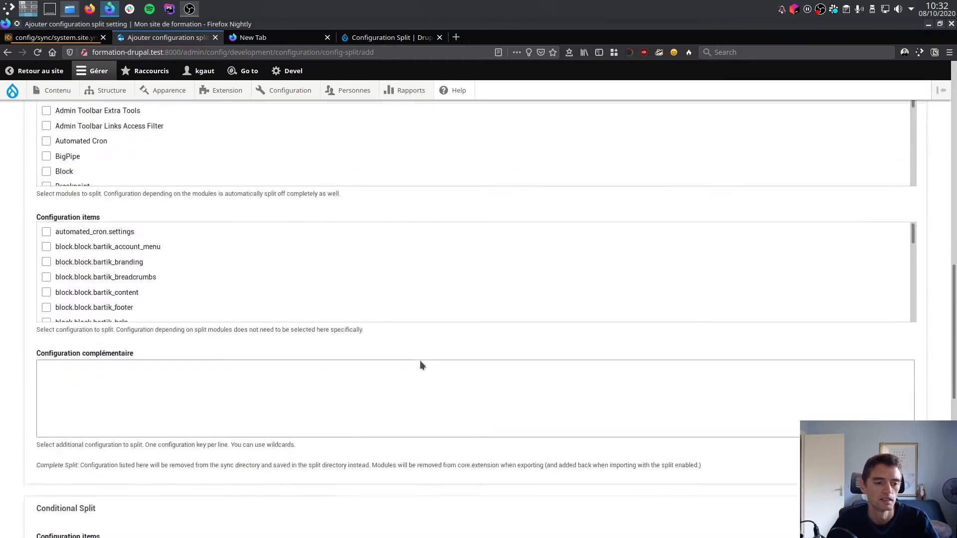
scroll(419, 361, down, 6)
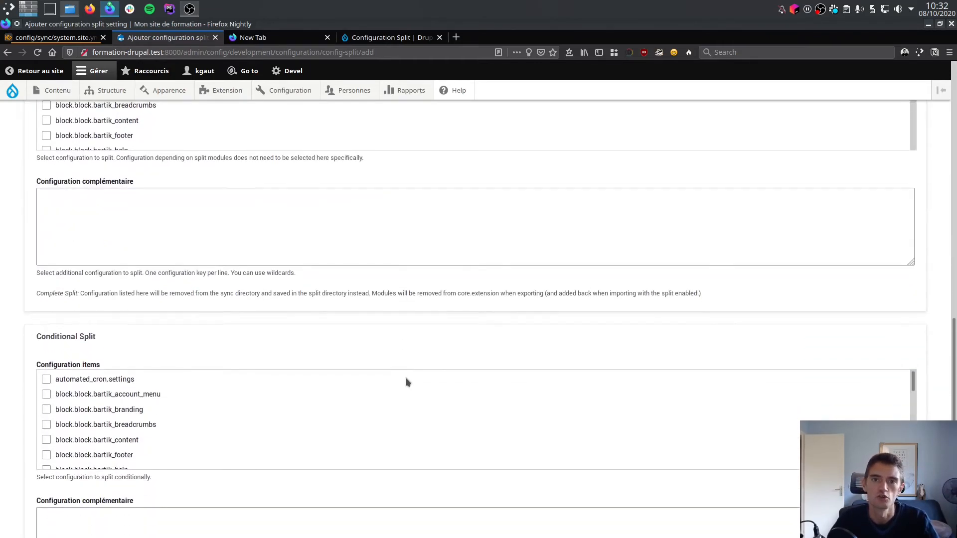
scroll(185, 401, down, 10)
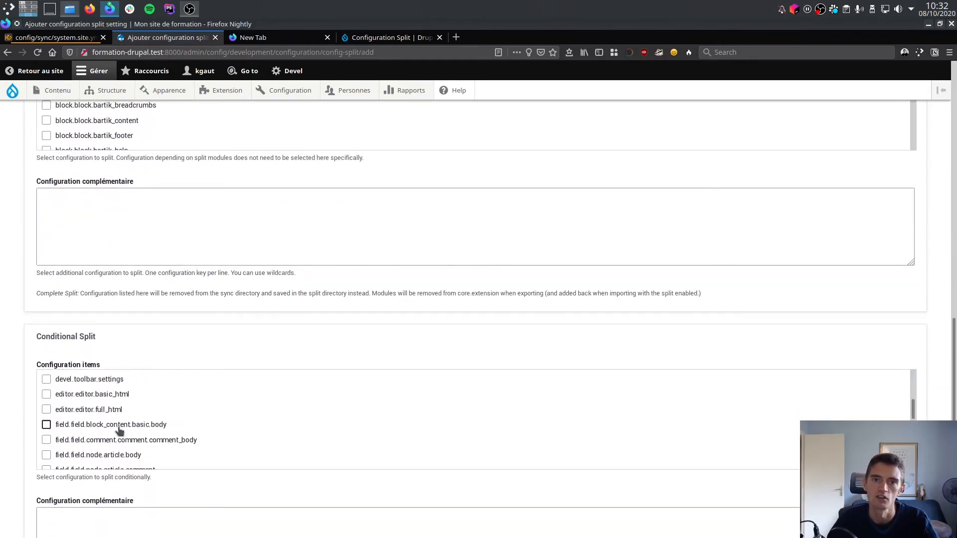
scroll(119, 431, down, 10)
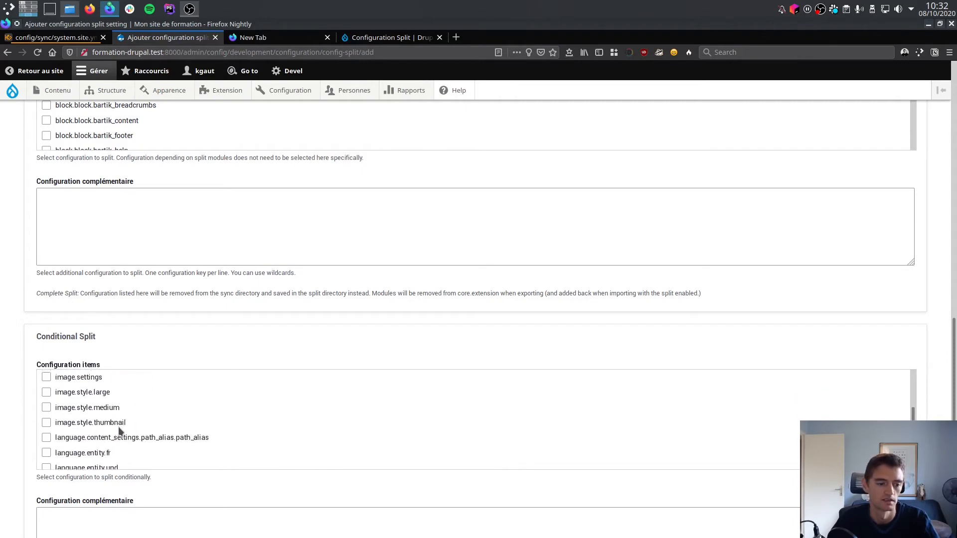
scroll(120, 430, down, 10)
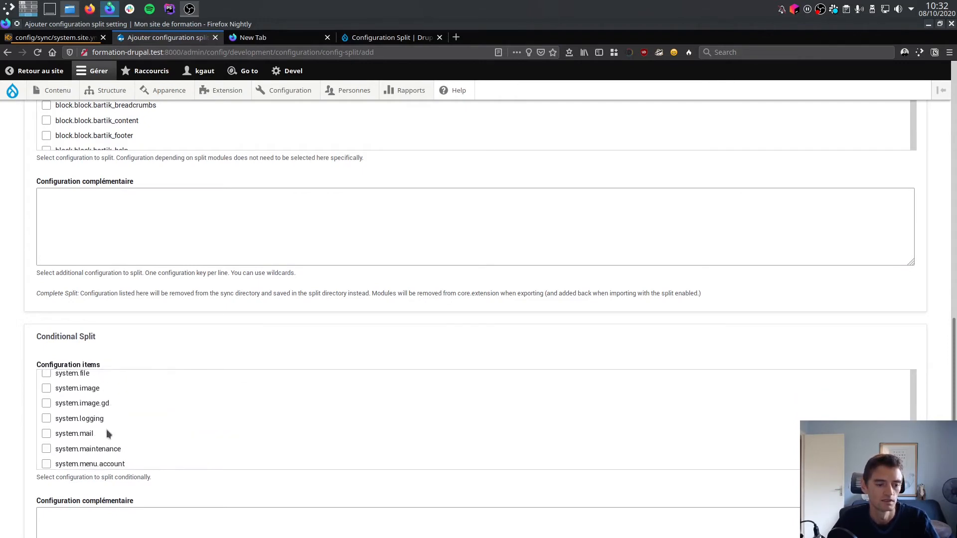
scroll(79, 404, down, 5)
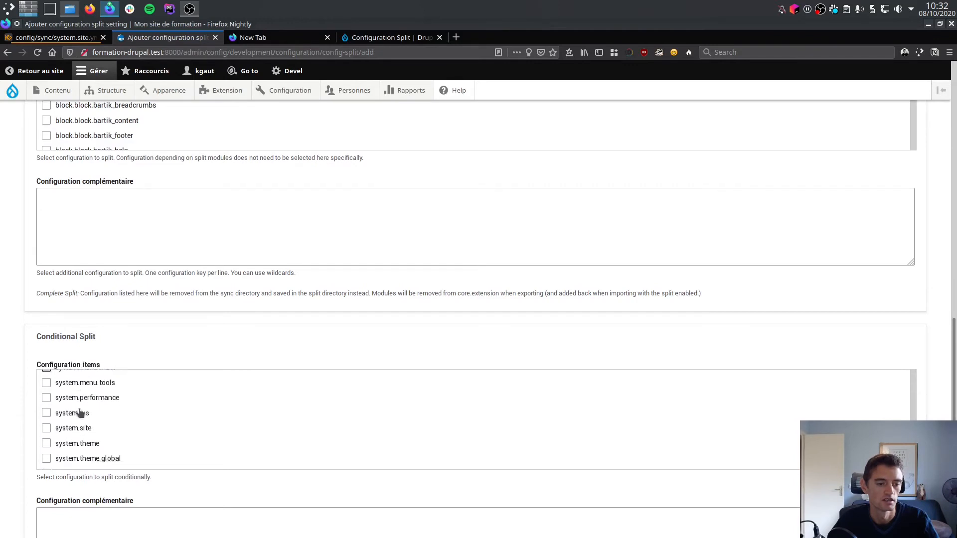
click(75, 416)
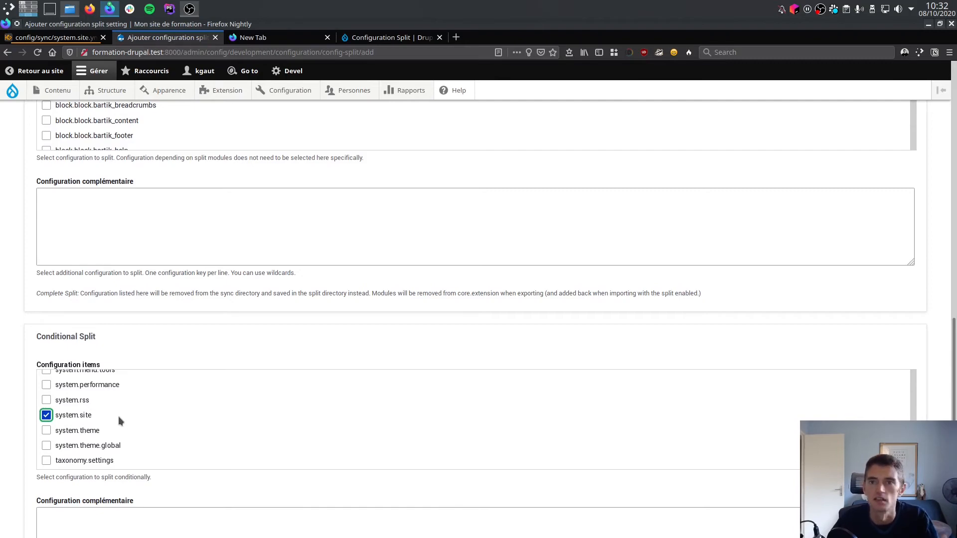
Save the Production split with its dependent configuration and split-only-when-different options left enabled.
scroll(118, 416, down, 5)
scroll(30, 439, down, 3)
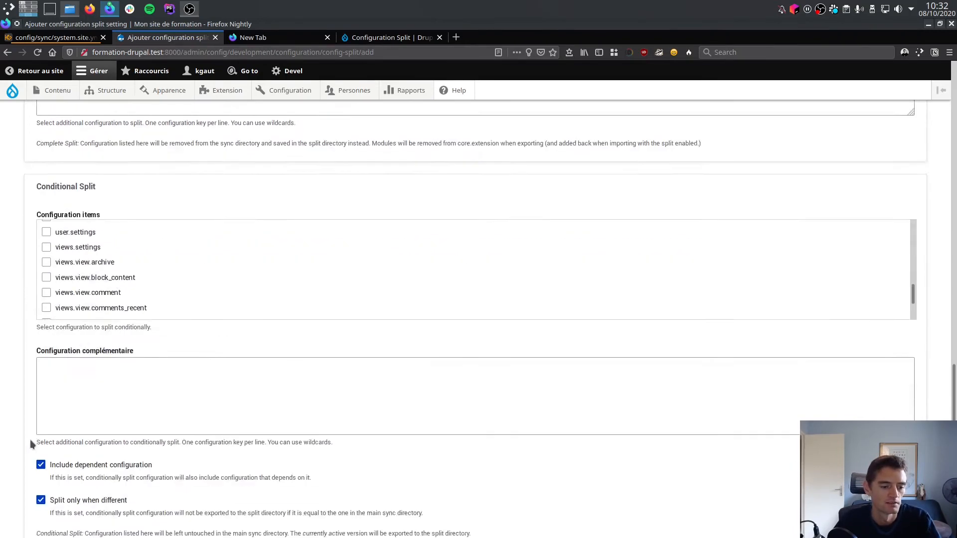
scroll(30, 440, down, 3)
click(54, 466)
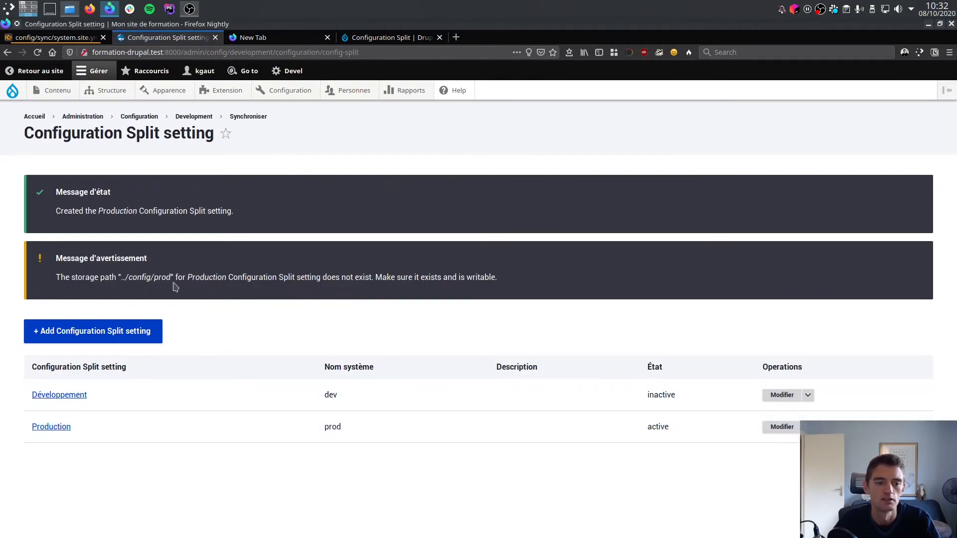
Switch to the formation-drupal.com project in PhpStorm and create a directory named dev inside the config folder.
key(ctrl+alt+Up)
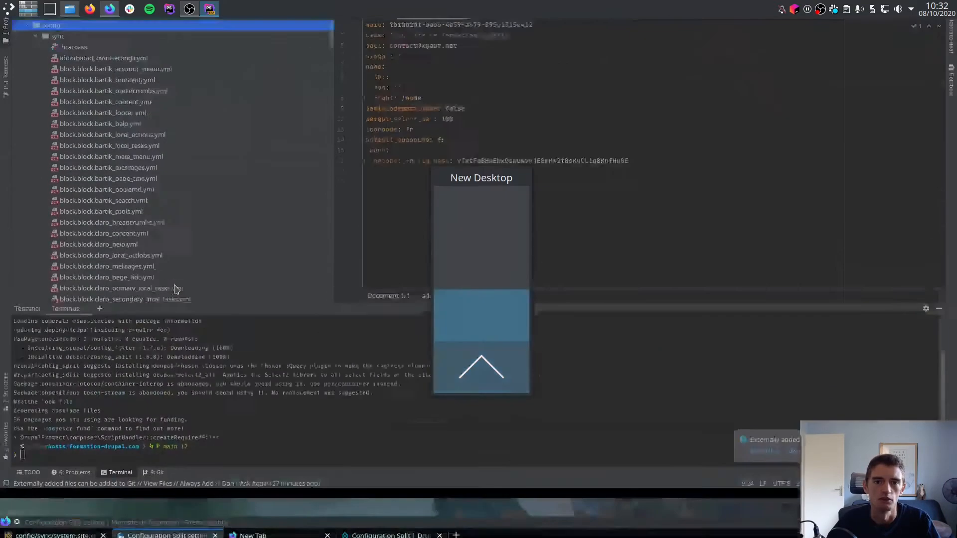
click(63, 83)
double_click(64, 85)
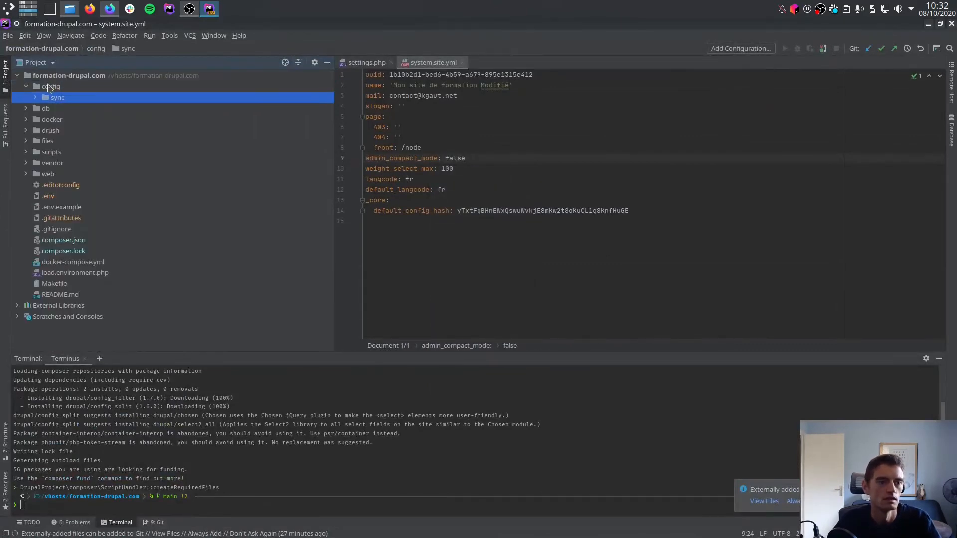
right_click(54, 86)
mouse_move(75, 90)
click(198, 112)
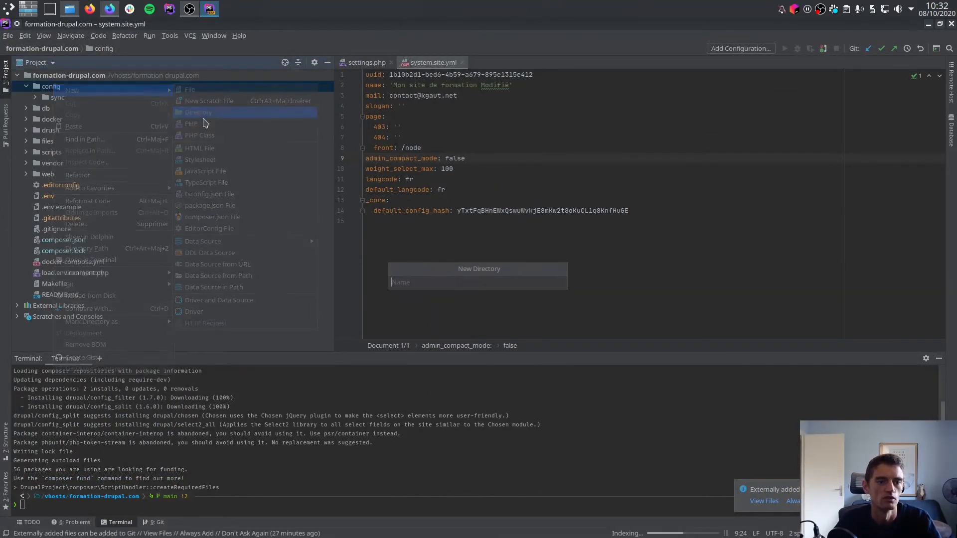
text(dev)
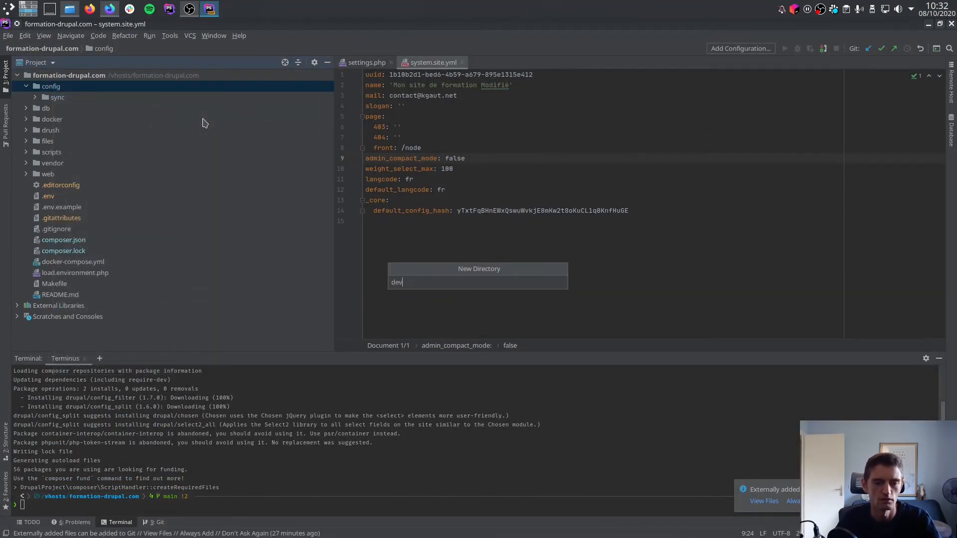
text(c)
key(Return)
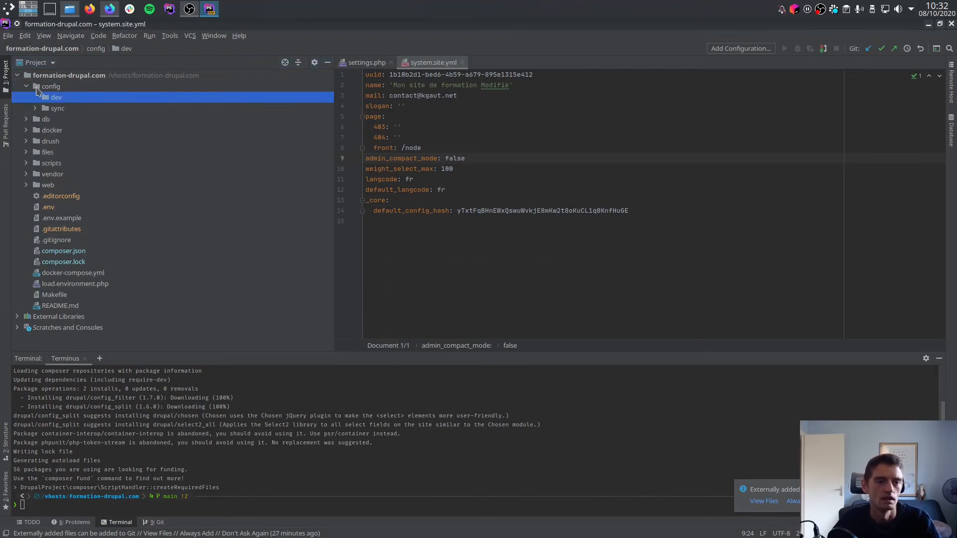
Create a second directory named prod inside the project's config folder.
right_click(38, 88)
mouse_move(113, 95)
click(194, 119)
text(prod)
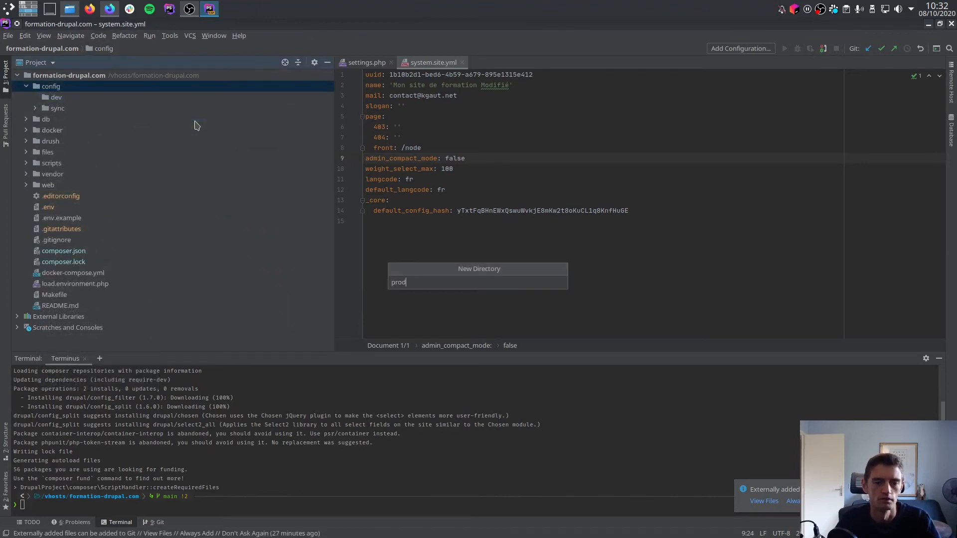
key(Return)
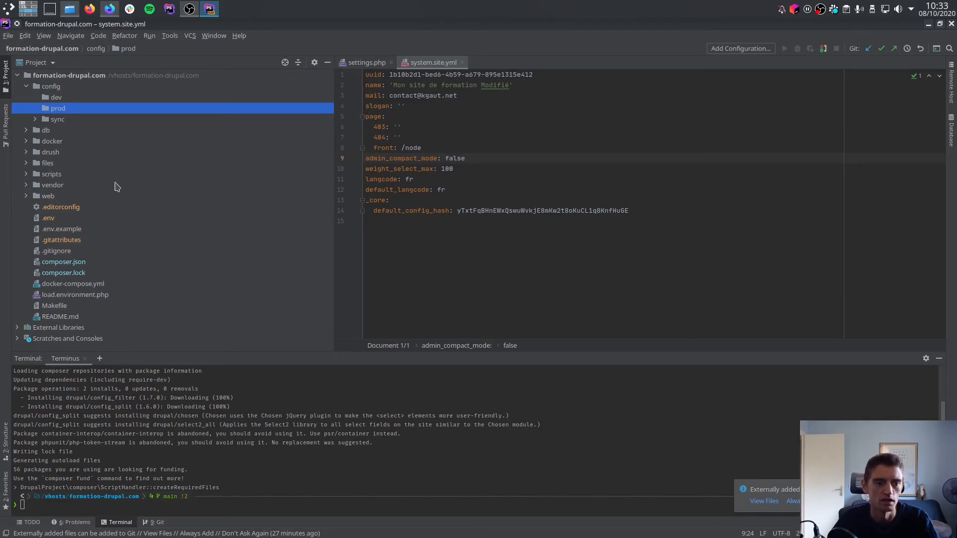
Open settings.local.php from the web/sites/default folder of the project.
double_click(49, 196)
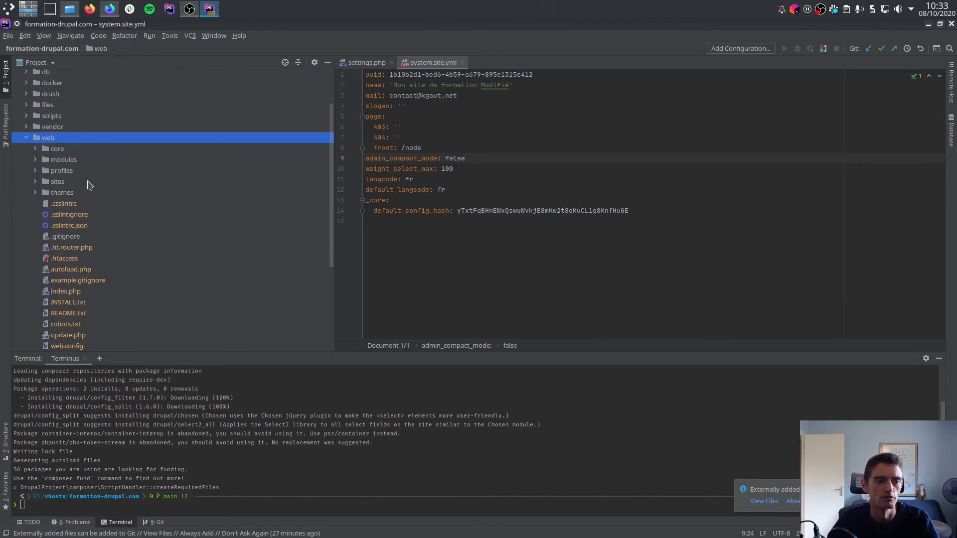
click(64, 183)
double_click(65, 183)
scroll(95, 197, down, 3)
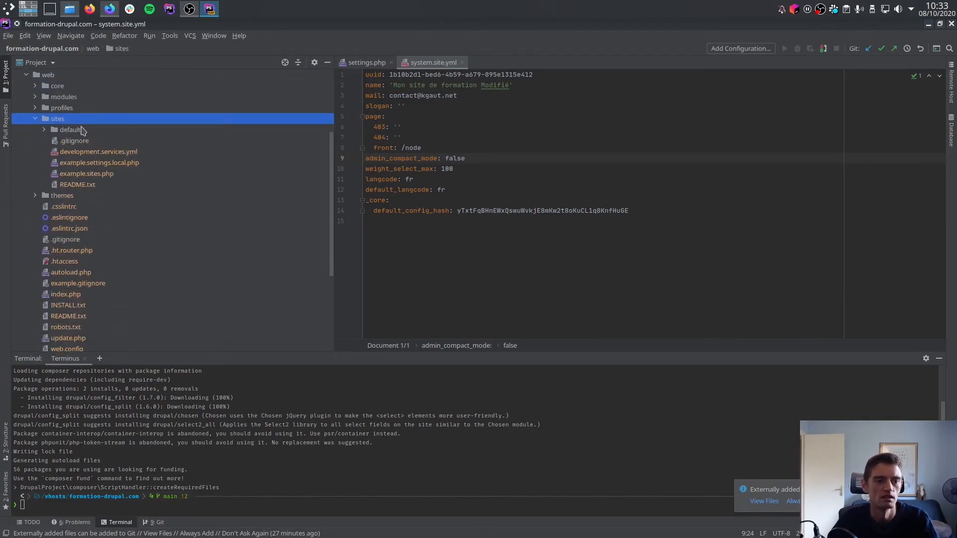
double_click(81, 130)
double_click(99, 207)
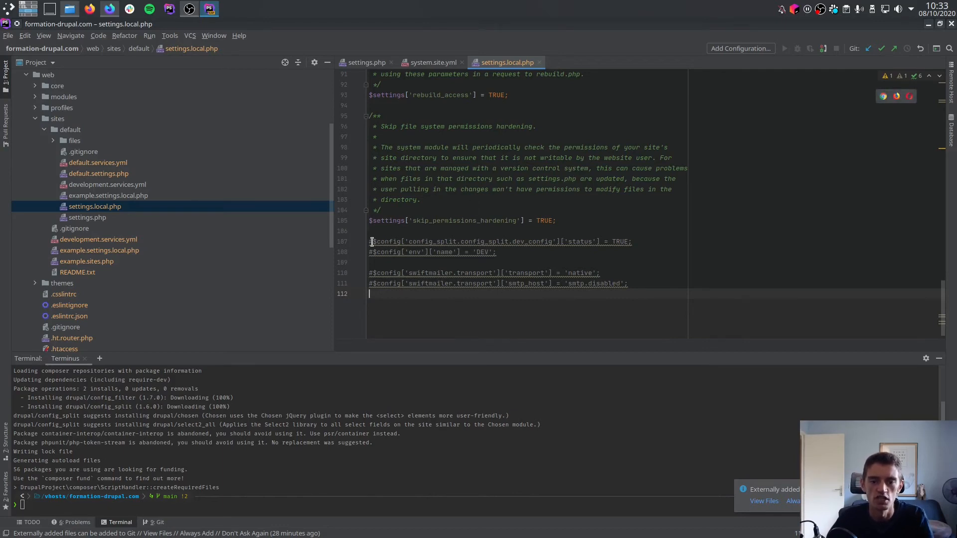
Uncomment the config_split status override near the end of settings.local.php and change its split name to dev.
click(650, 240)
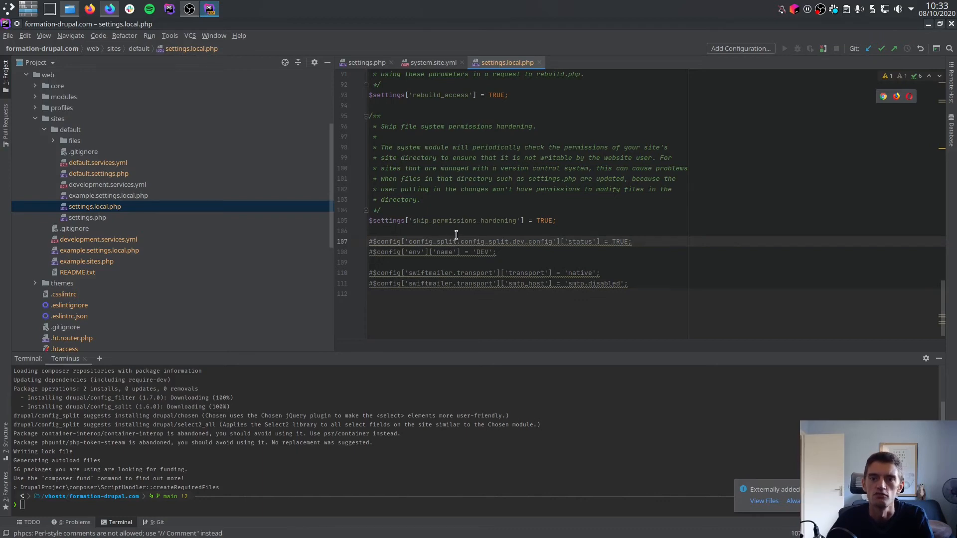
double_click(526, 242)
key(Home)
key(Delete)
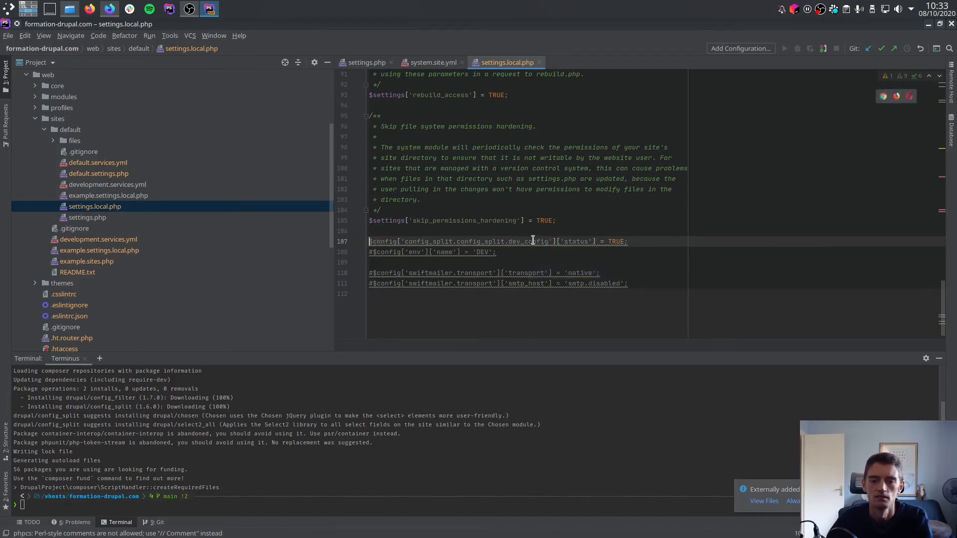
double_click(533, 240)
text(dev)
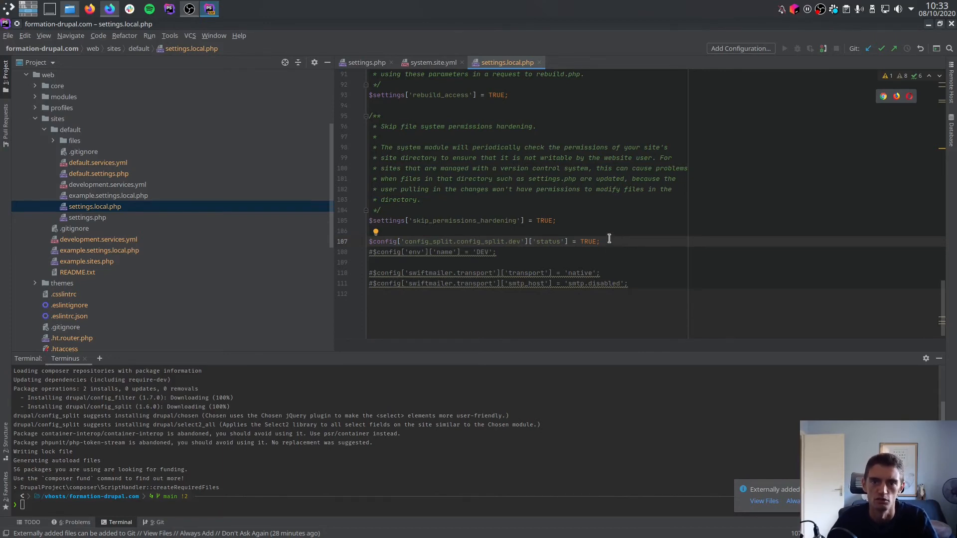
Switch to Firefox, reload the Configuration Split list and check the state of the Développement split.
key(super+ctrl+Down)
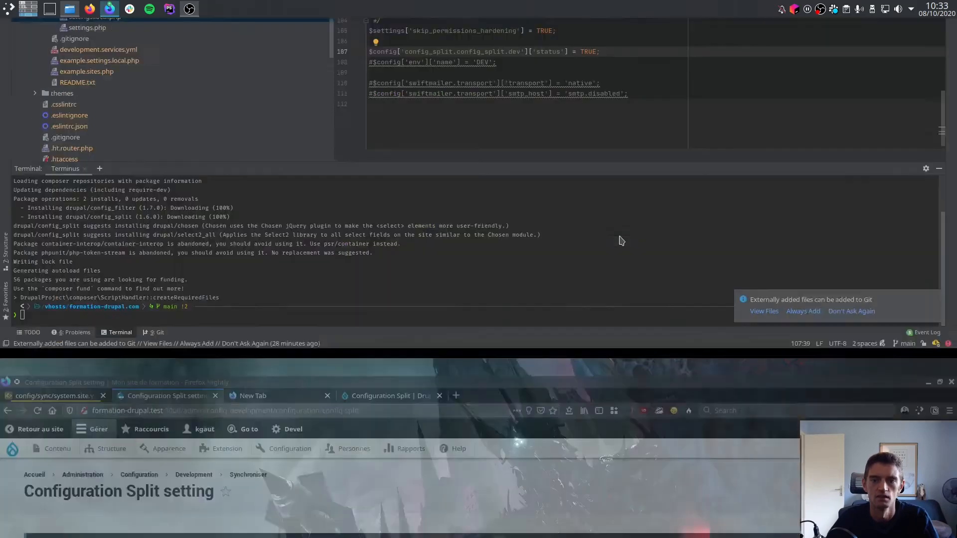
key(F5)
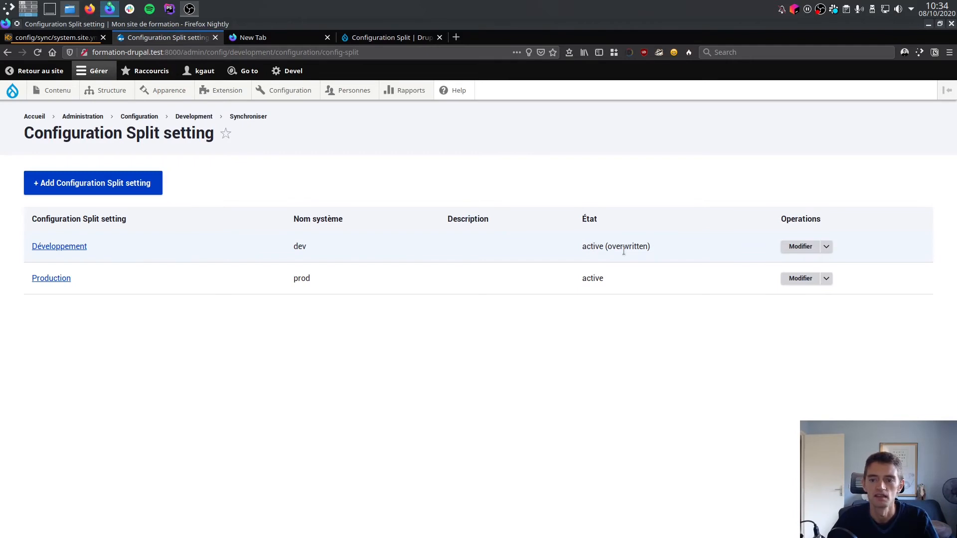
drag(606, 248, 648, 248)
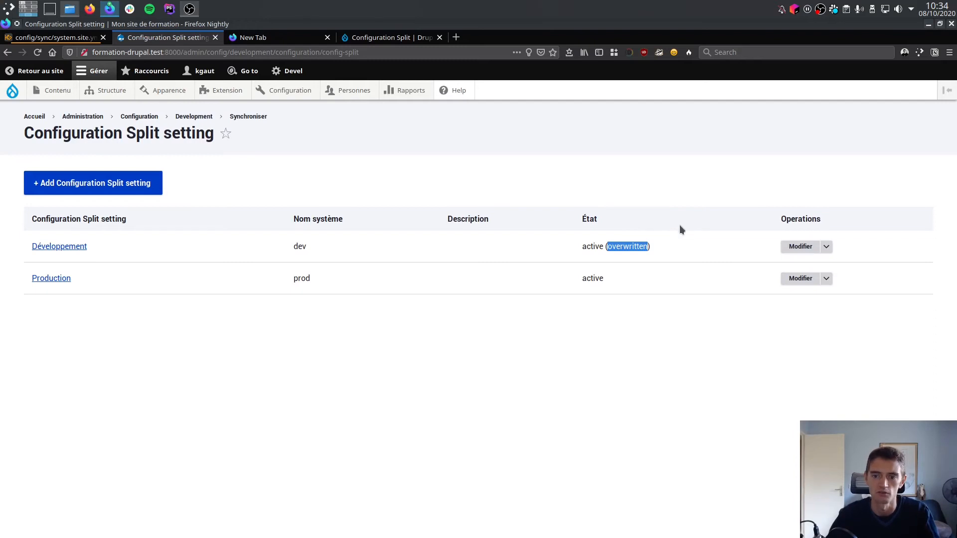
click(532, 270)
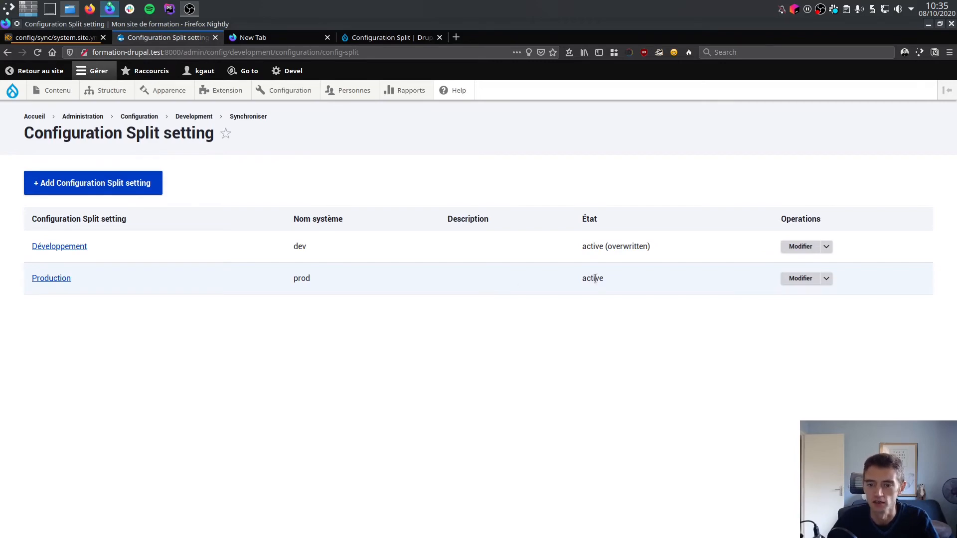
Edit the Production split to make it inactive, and save it.
click(800, 278)
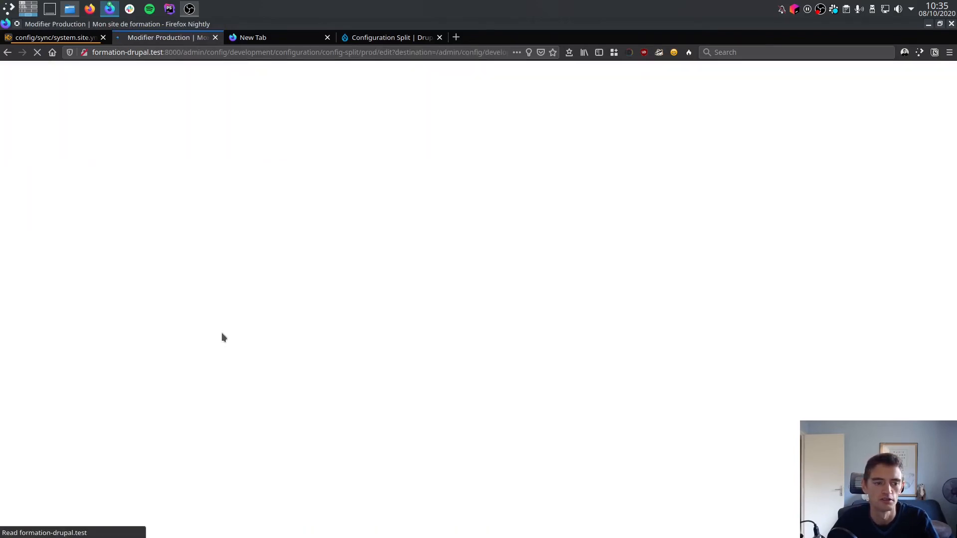
scroll(108, 320, down, 10)
scroll(41, 299, up, 2)
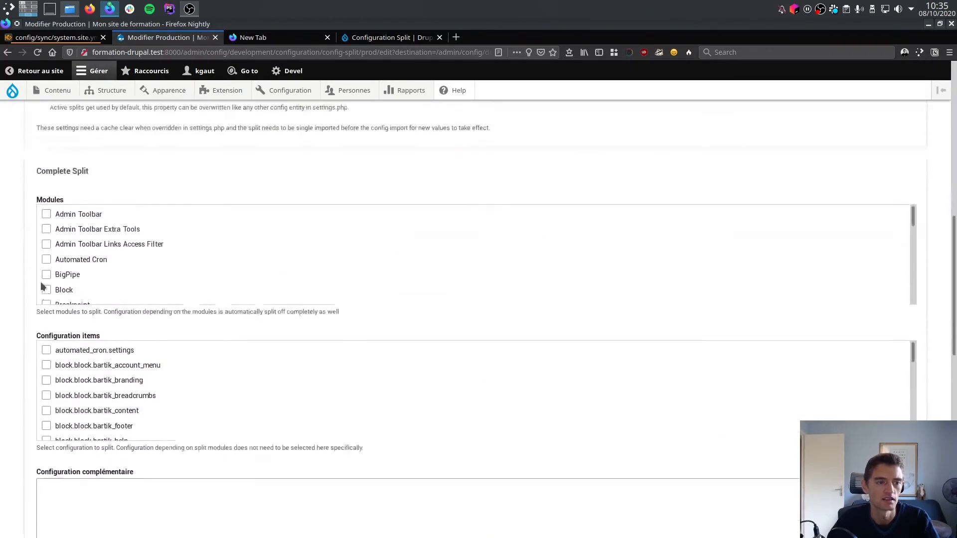
scroll(42, 287, up, 3)
click(41, 262)
scroll(30, 299, down, 15)
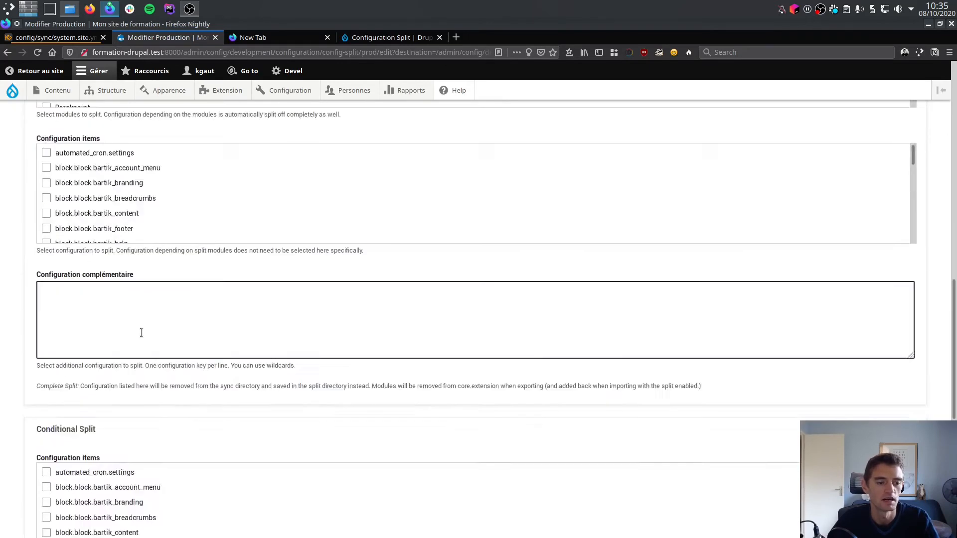
click(53, 470)
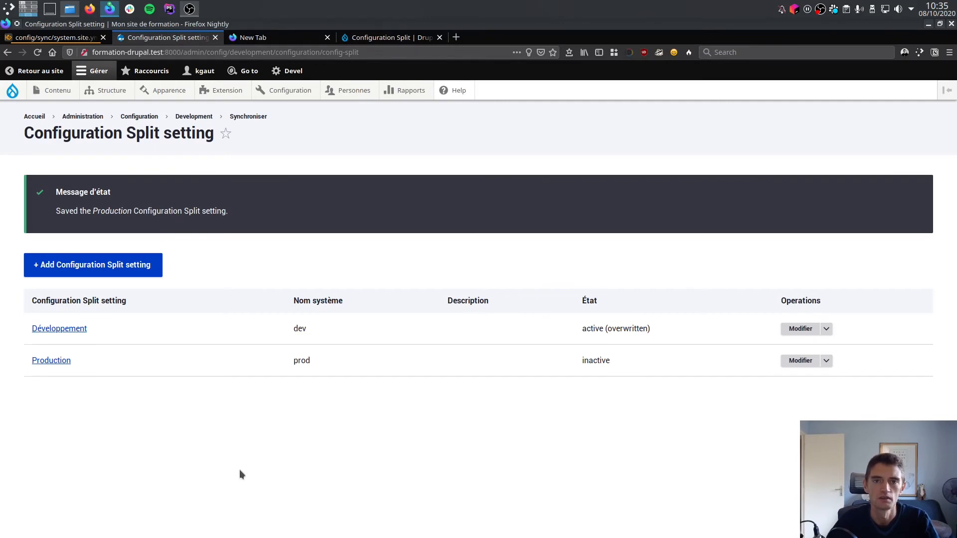
Switch to the PhpStorm terminal, rerun "make drush cex" and confirm exporting the active configuration.
key(ctrl+alt+Up)
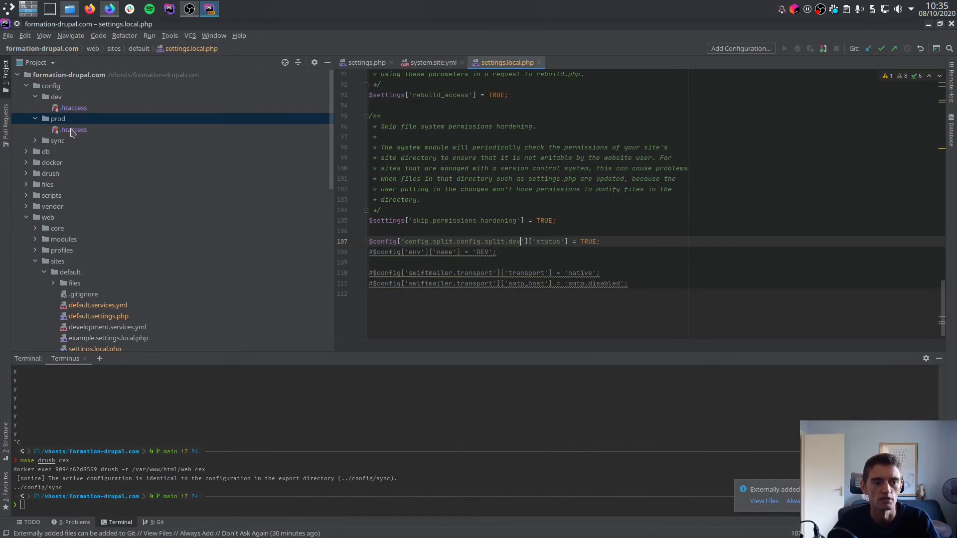
click(522, 516)
key(Up)
key(Return)
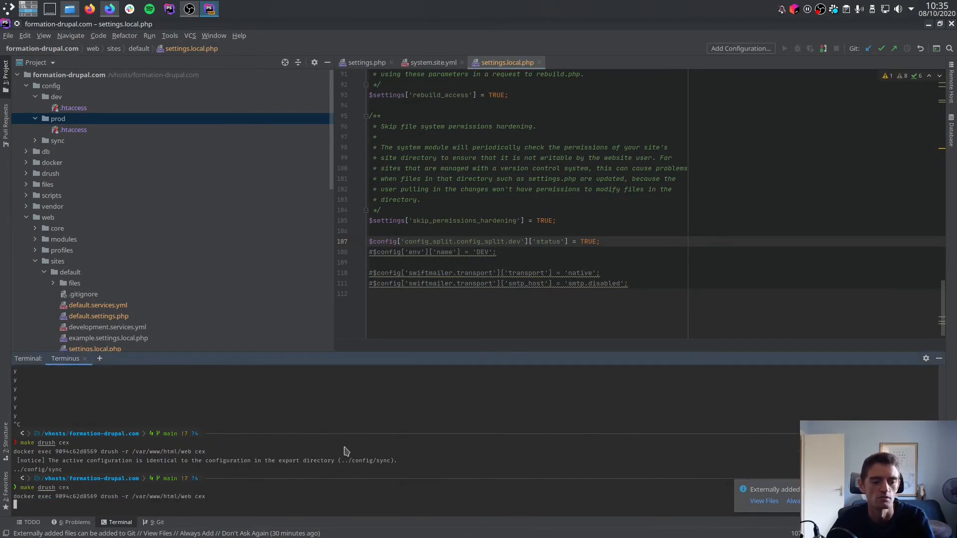
key(Return)
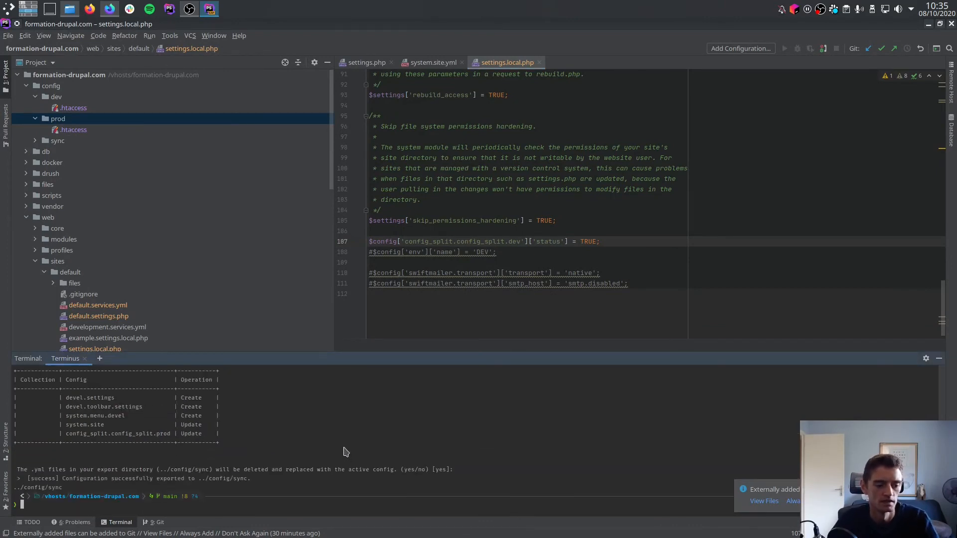
Examine the devel and menu configuration files exported to the config/dev directory.
click(73, 100)
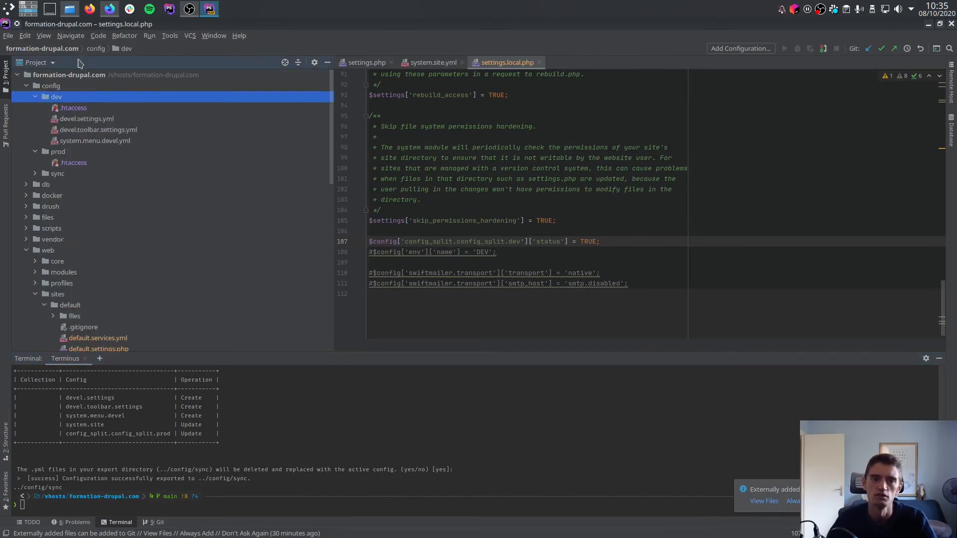
click(92, 119)
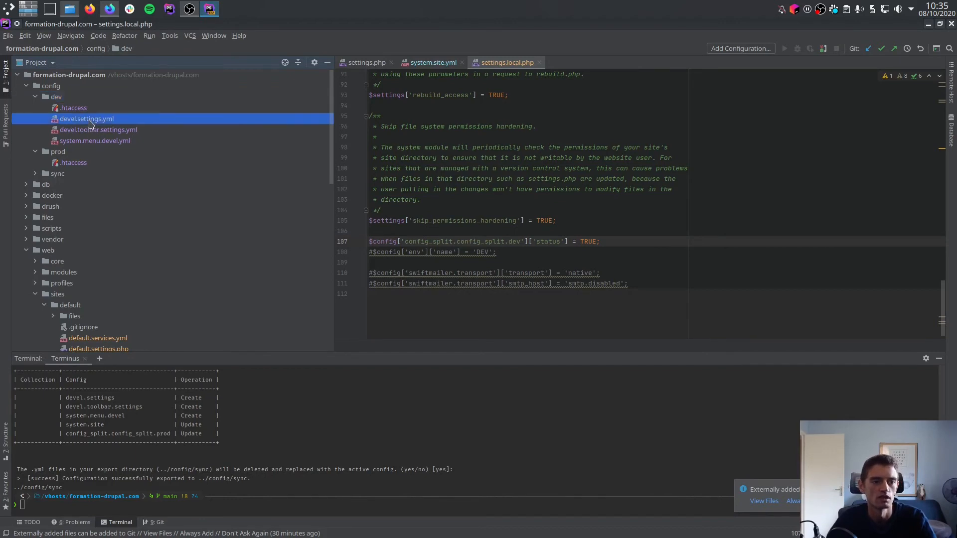
click(90, 132)
click(91, 141)
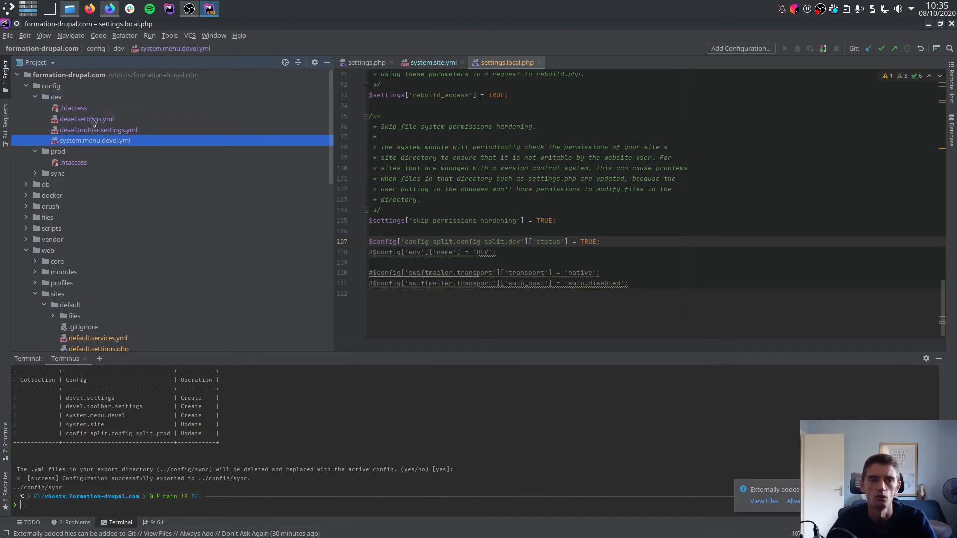
double_click(44, 97)
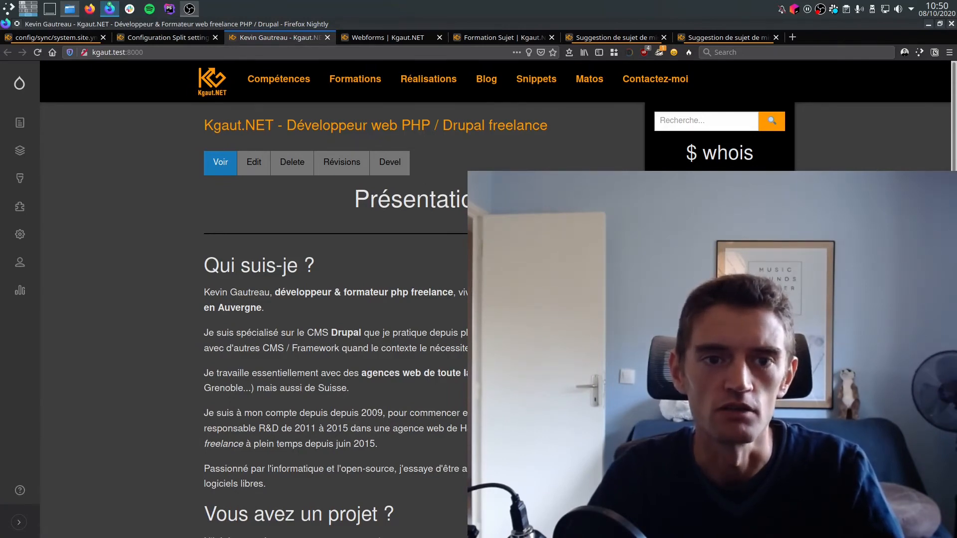
View the kgaut.net Configuration Split list, then locate the dev split's status override in that project's settings.local.php.
key(ctrl+Page_Up)
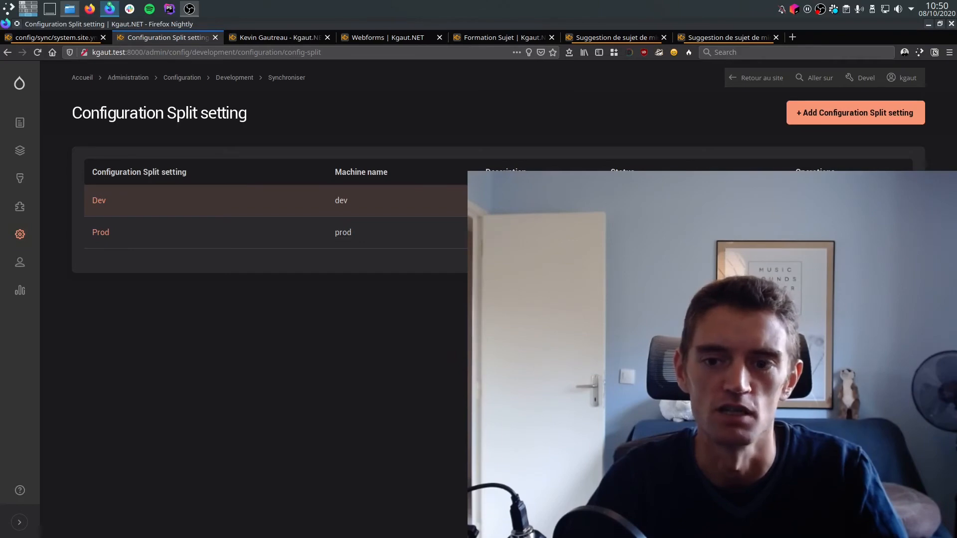
key(ctrl+alt+Up)
click(513, 120)
scroll(517, 139, down, 7)
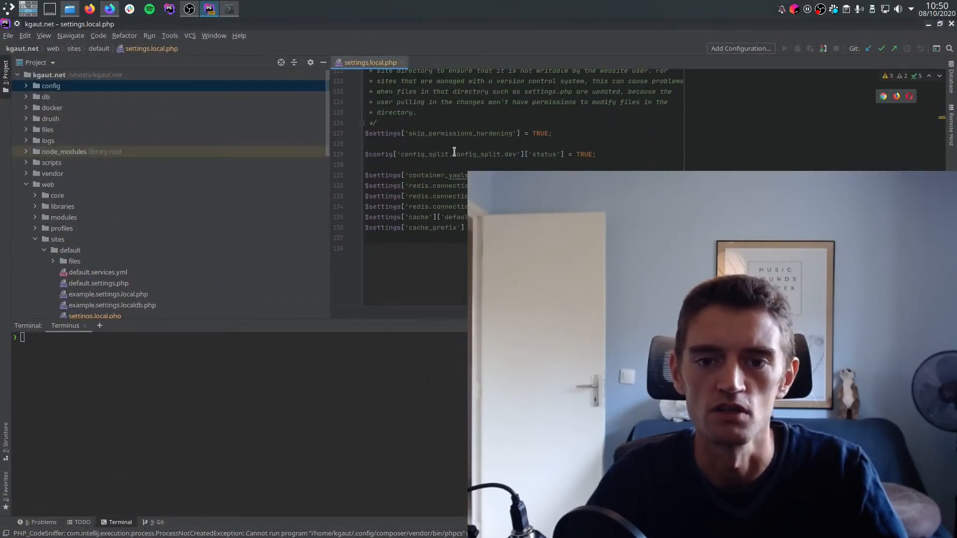
click(465, 154)
double_click(510, 154)
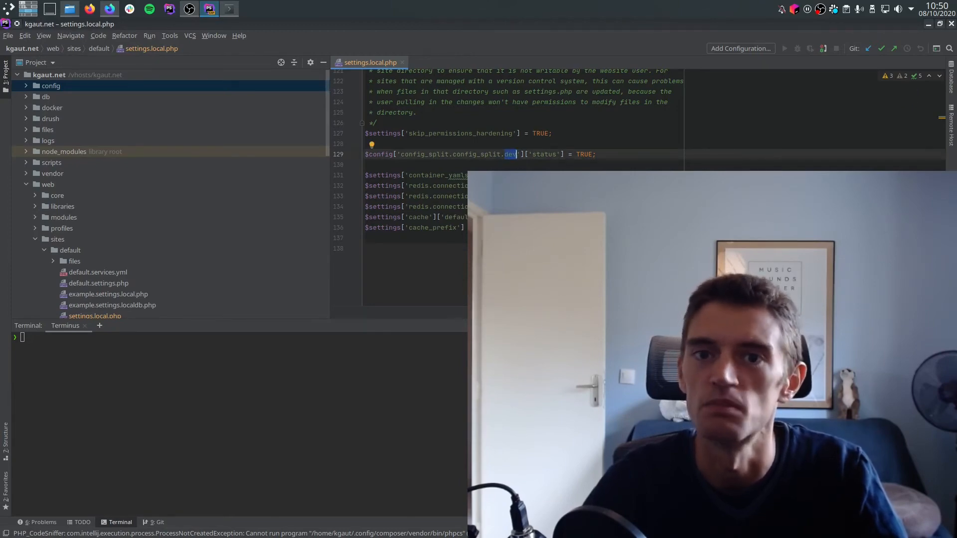
Compare the Dev split's machine name in Firefox with the name in settings.local.php, then switch to the kgaut.net Konsole session.
key(alt+Tab)
double_click(338, 200)
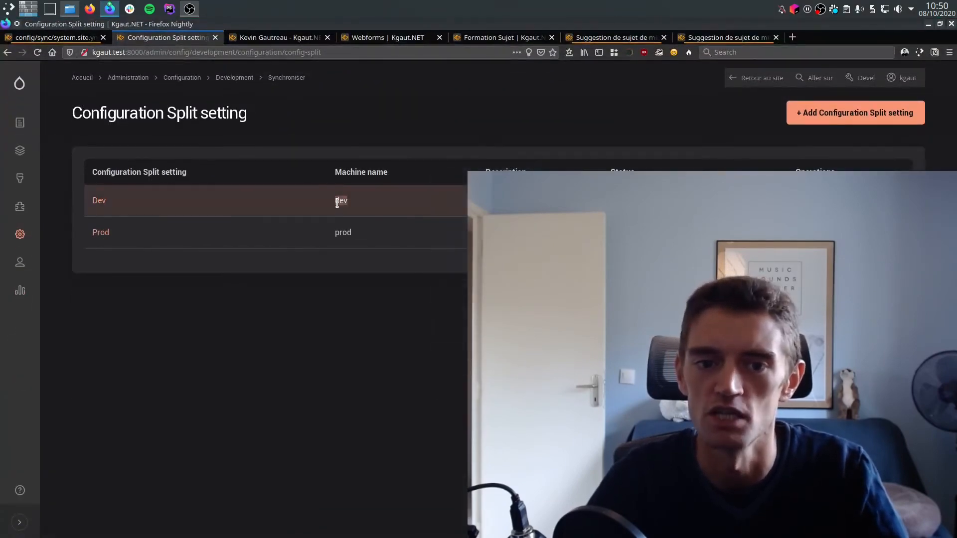
key(alt+Tab)
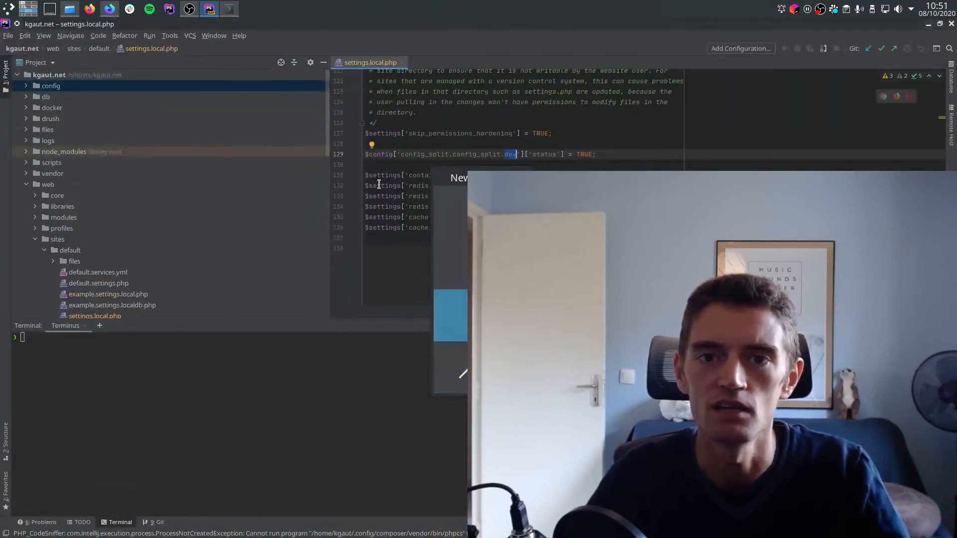
key(alt+Tab)
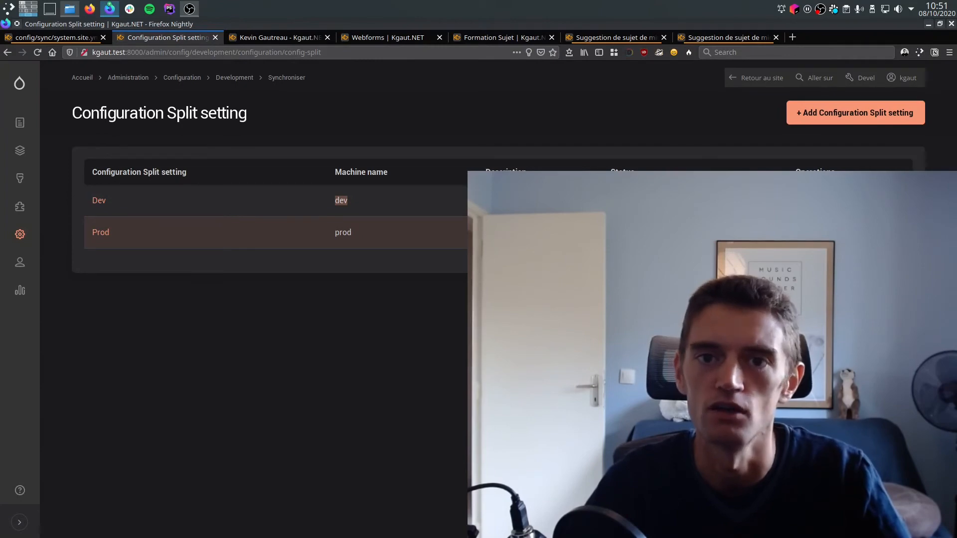
key(alt+Tab)
key(alt+Tab)
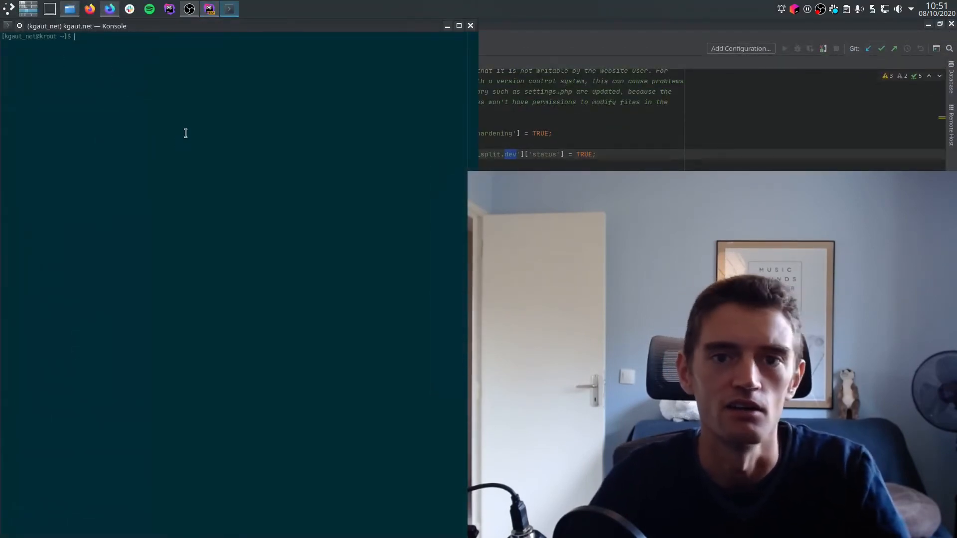
Print website/web/sites/default/settings.local.php in the server session to check its split override, then switch back to Firefox.
key(Up)
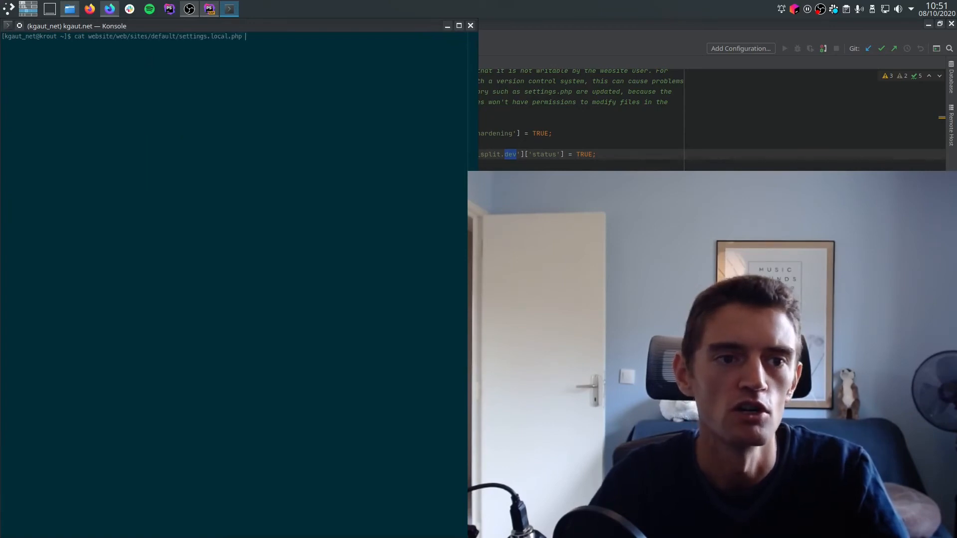
key(Return)
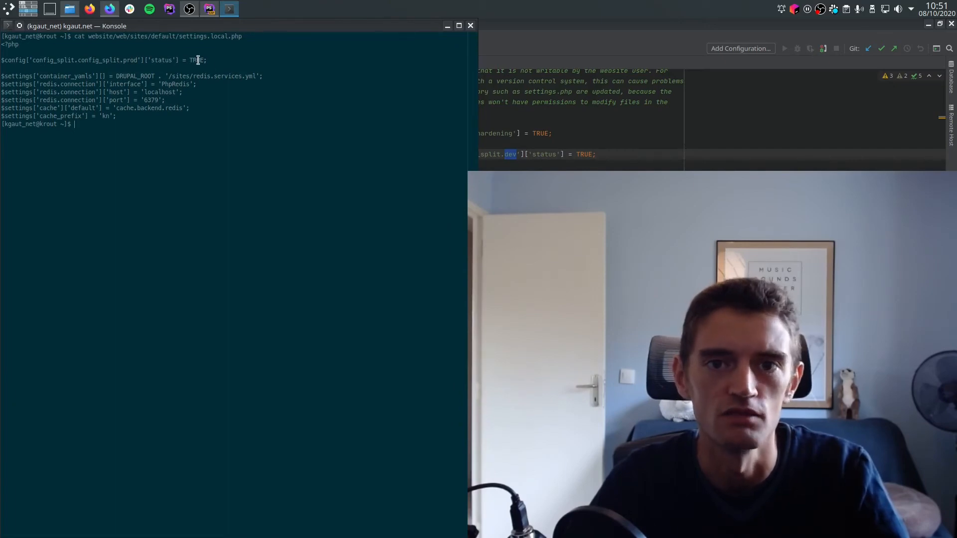
key(ctrl+alt+Down)
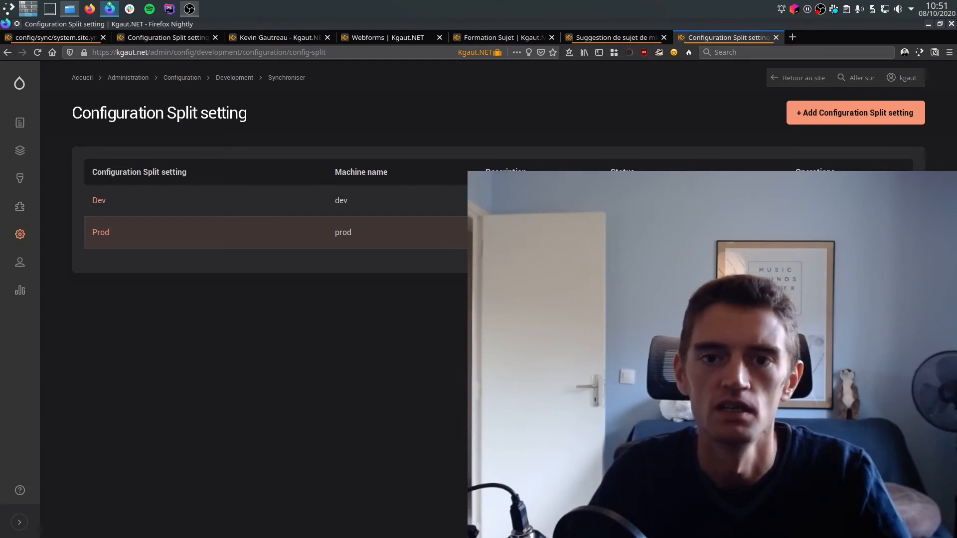
On the local kgaut.test site, add system.site to the Prod split's Conditional Split configuration items and save the split.
click(192, 37)
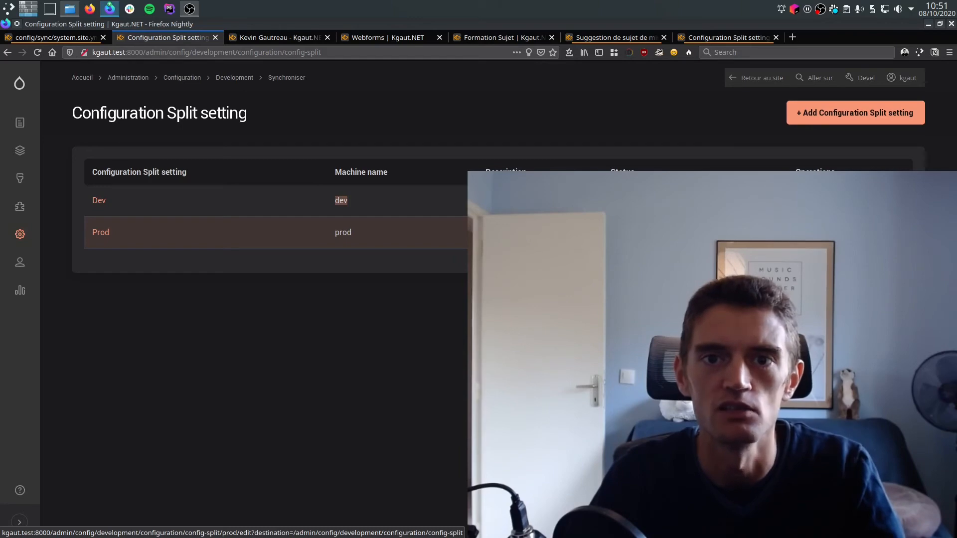
click(812, 232)
scroll(62, 246, down, 7)
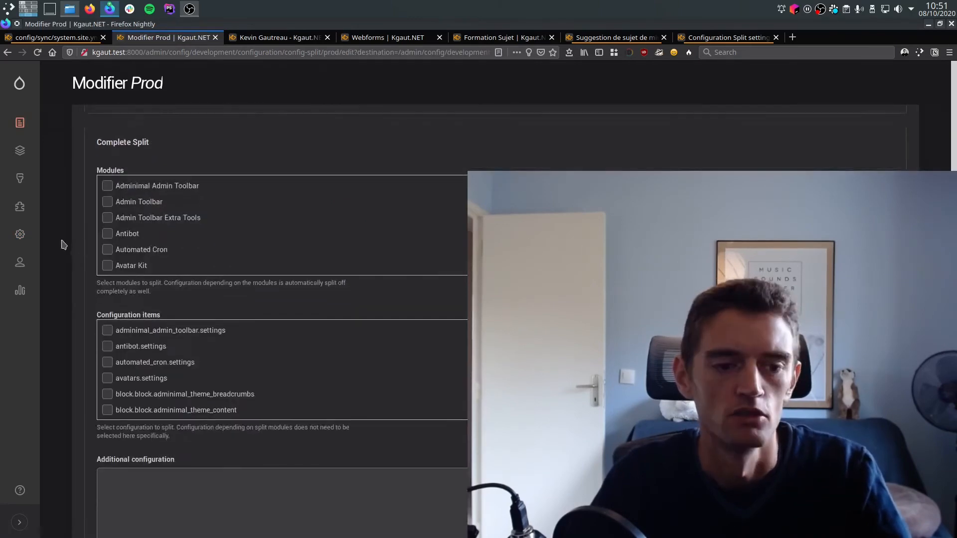
scroll(119, 263, down, 8)
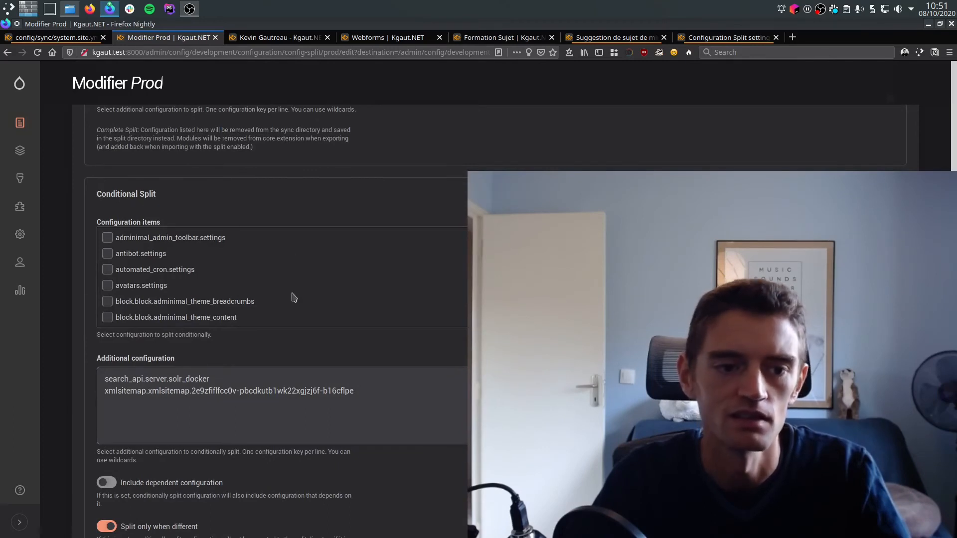
scroll(294, 298, down, 3)
scroll(294, 298, down, 20)
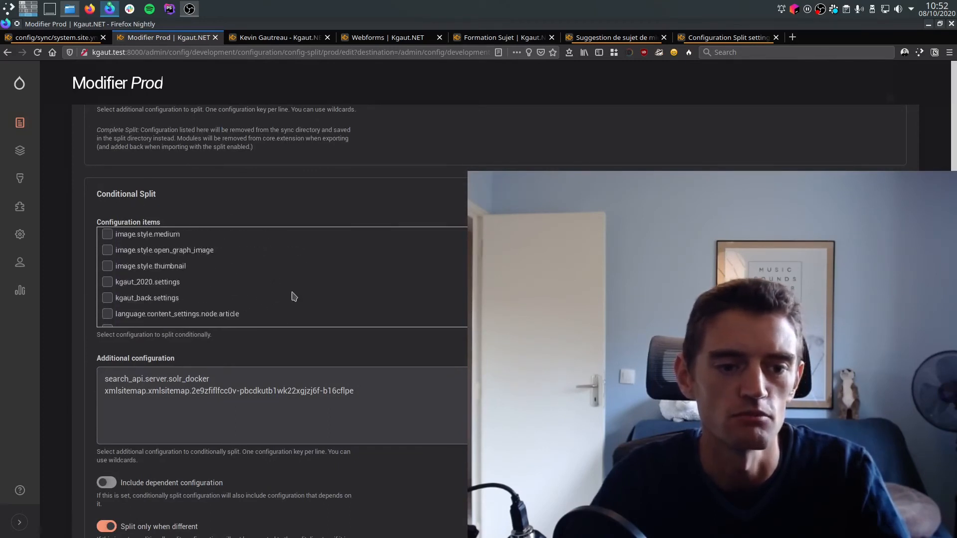
scroll(294, 297, down, 10)
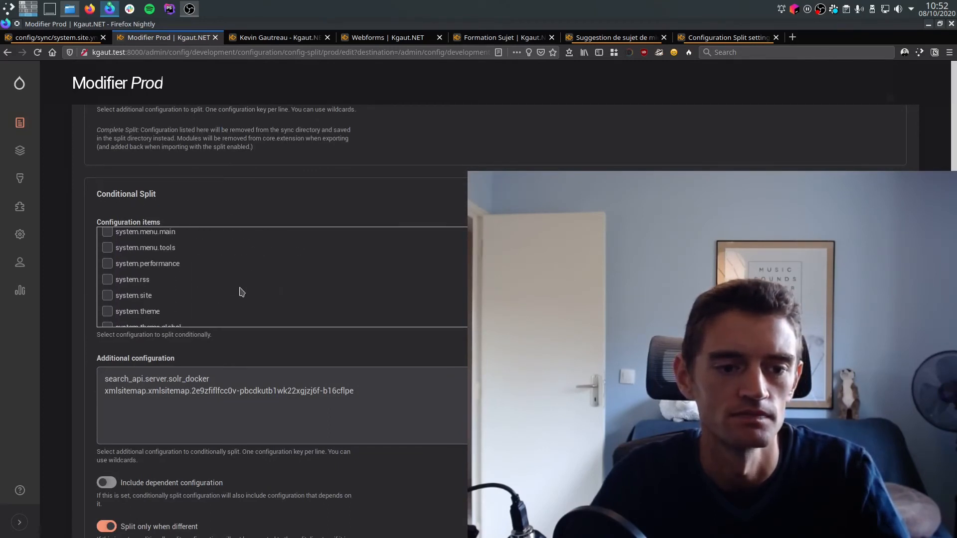
click(107, 234)
scroll(188, 481, down, 4)
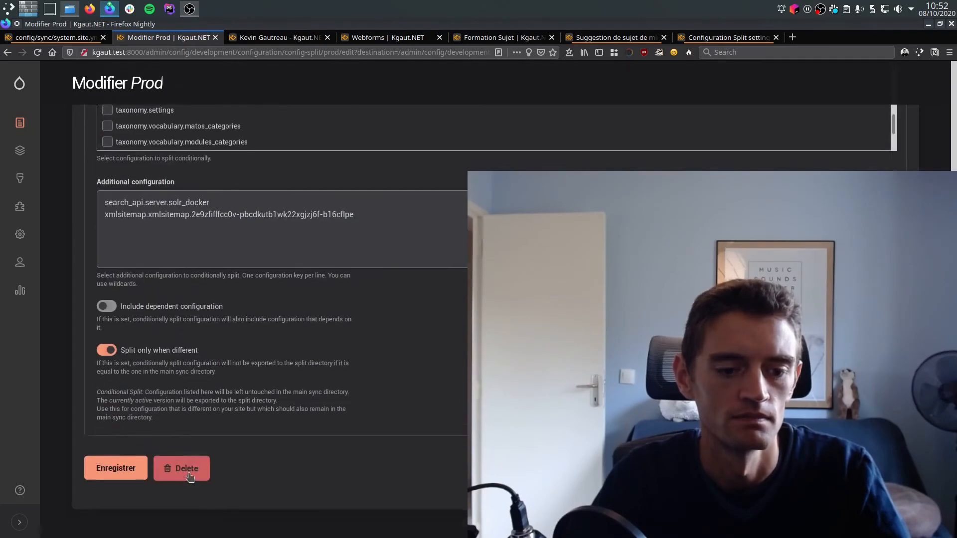
click(141, 452)
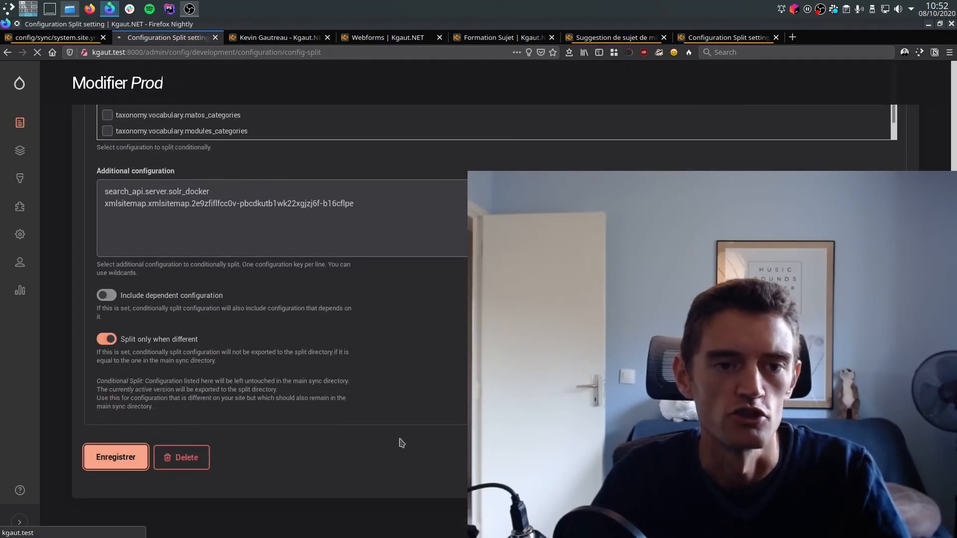
Switch to the kgaut.net project's PhpStorm terminal and run "make drush cex" to export the active configuration.
key(ctrl+super+Up)
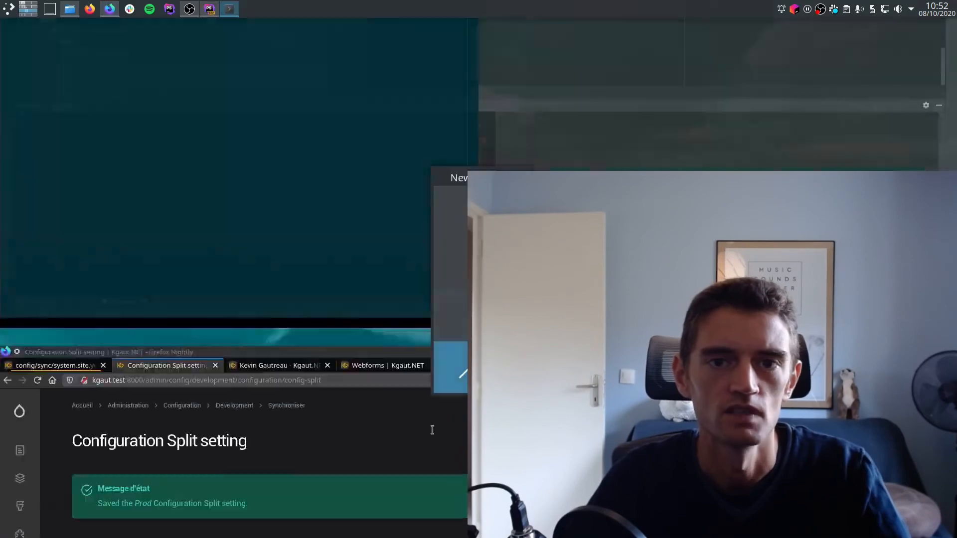
key(alt+Tab)
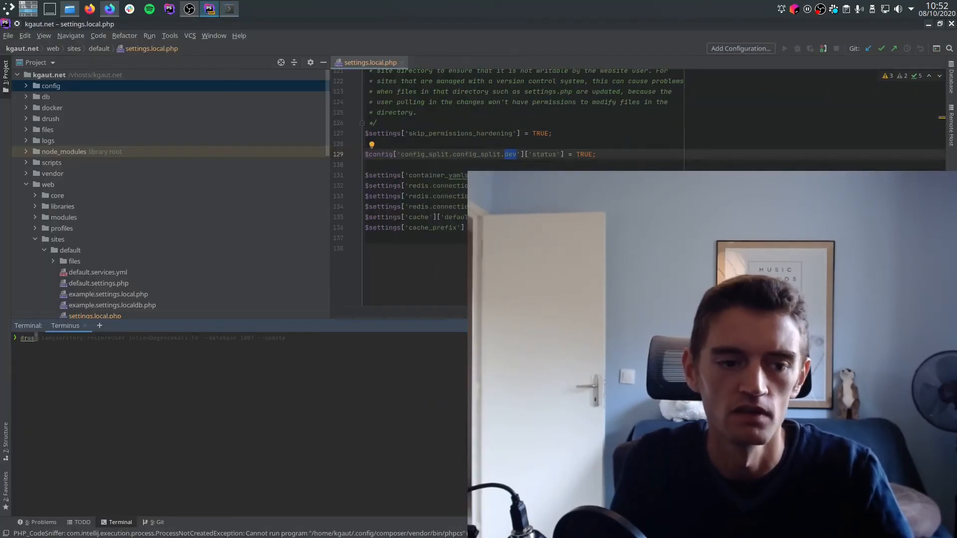
text(drush)
key(Home)
text(make)
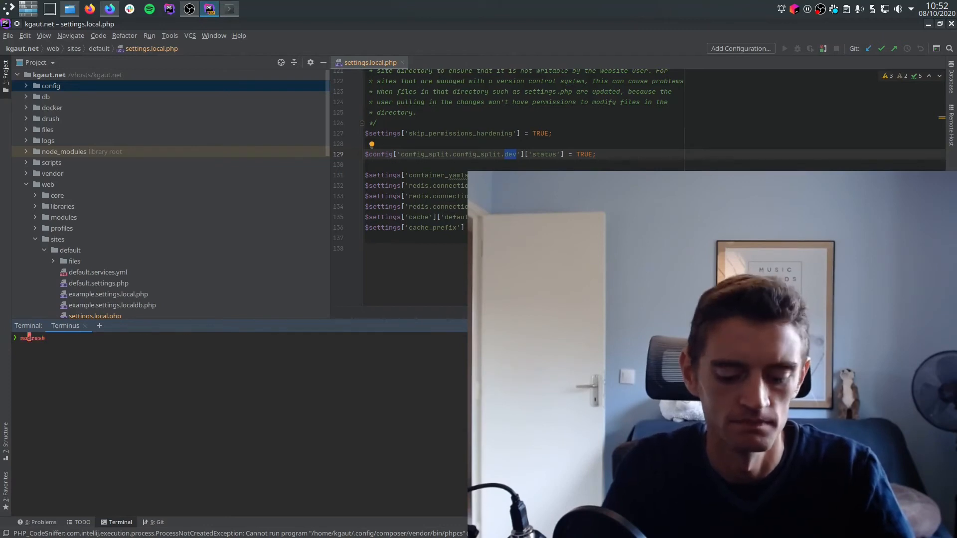
key(End)
text(cex)
key(Return)
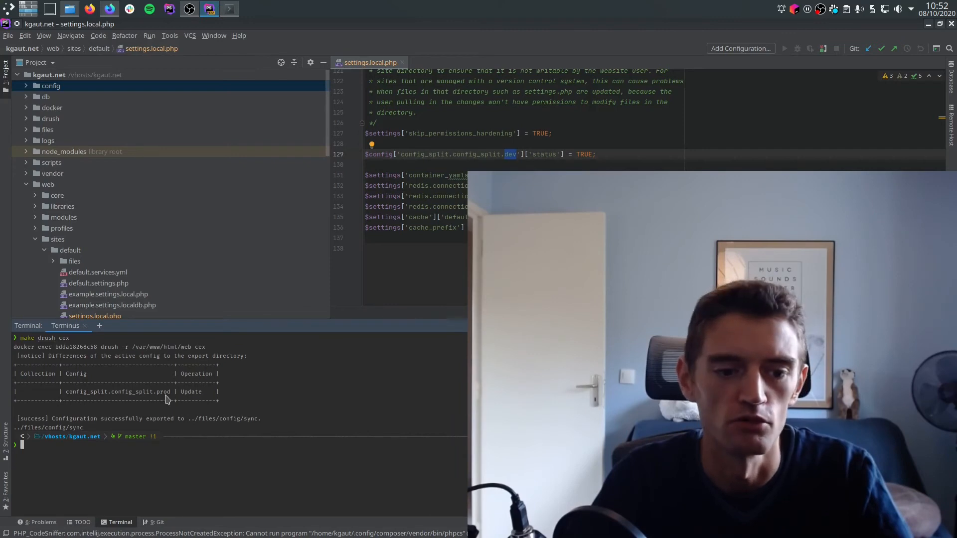
Commit all modified files to Git with the message "Export configuration".
text(git co)
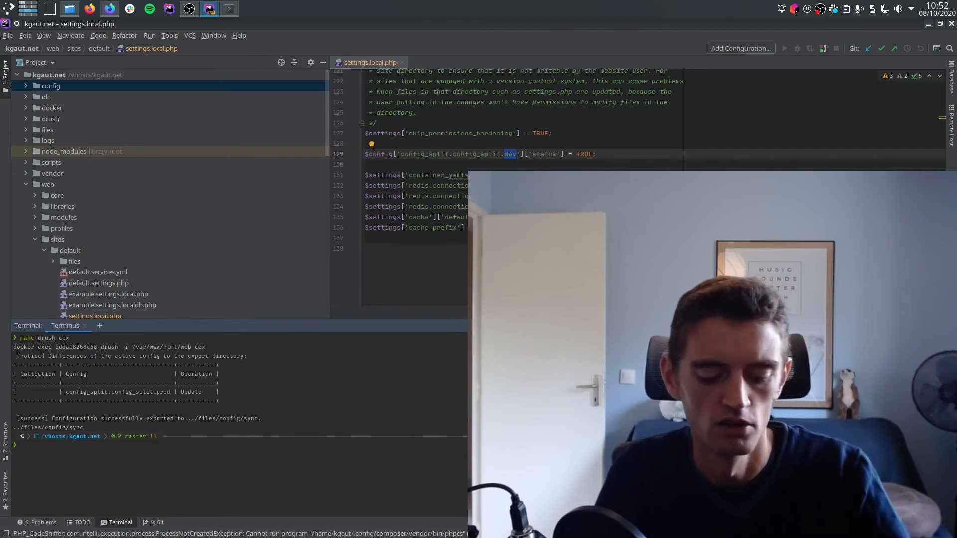
text(mmit -am )
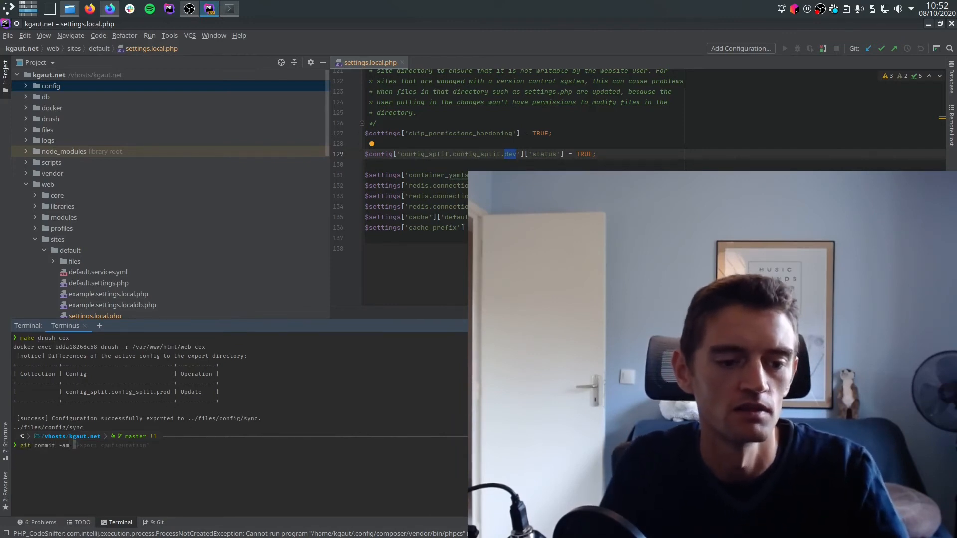
text("Export configuration")
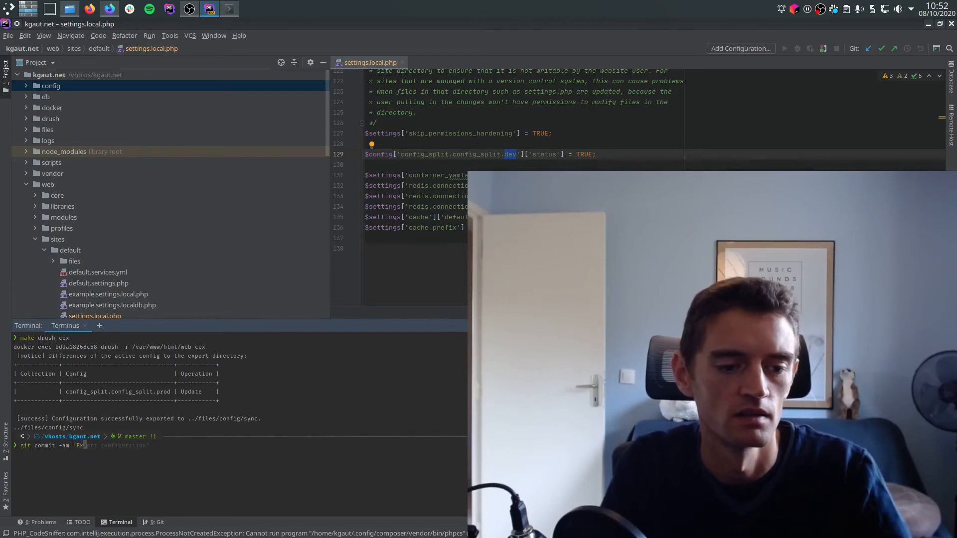
key(Return)
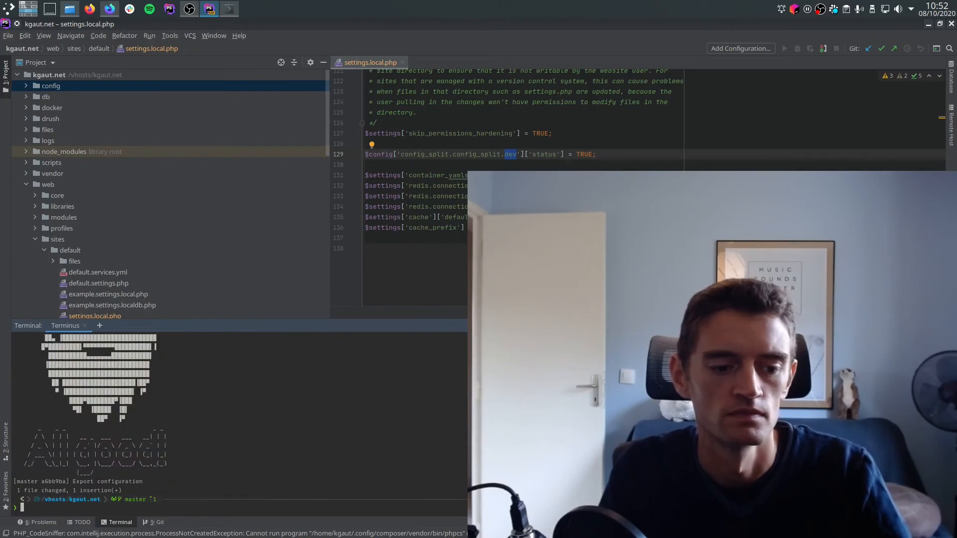
Push the committed configuration to the remote repository with "git push".
text(git pys)
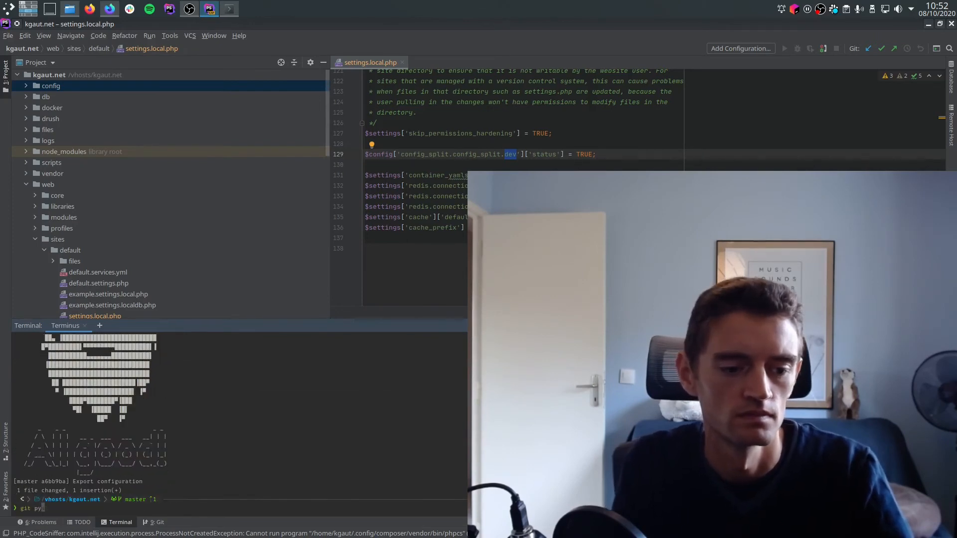
key(BackSpace)
key(BackSpace)
text(ush)
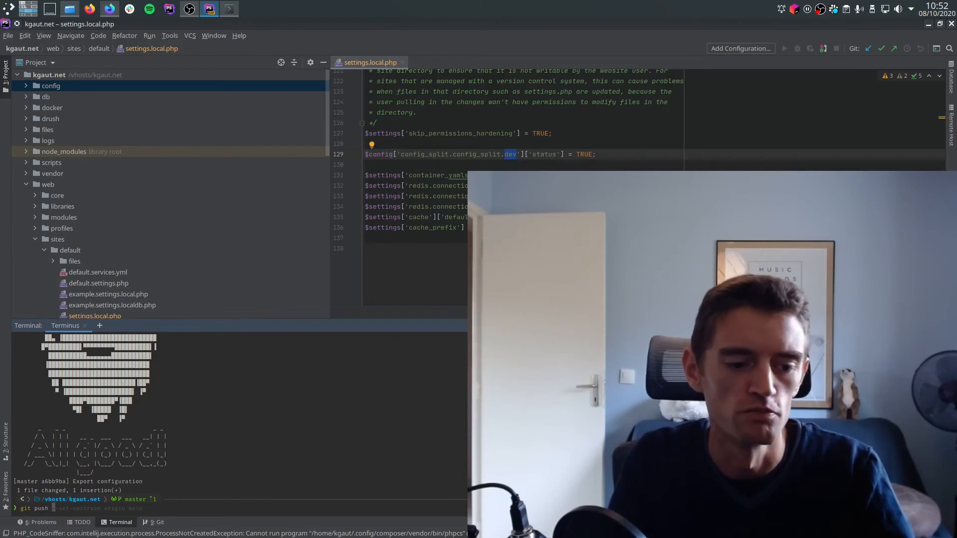
key(Return)
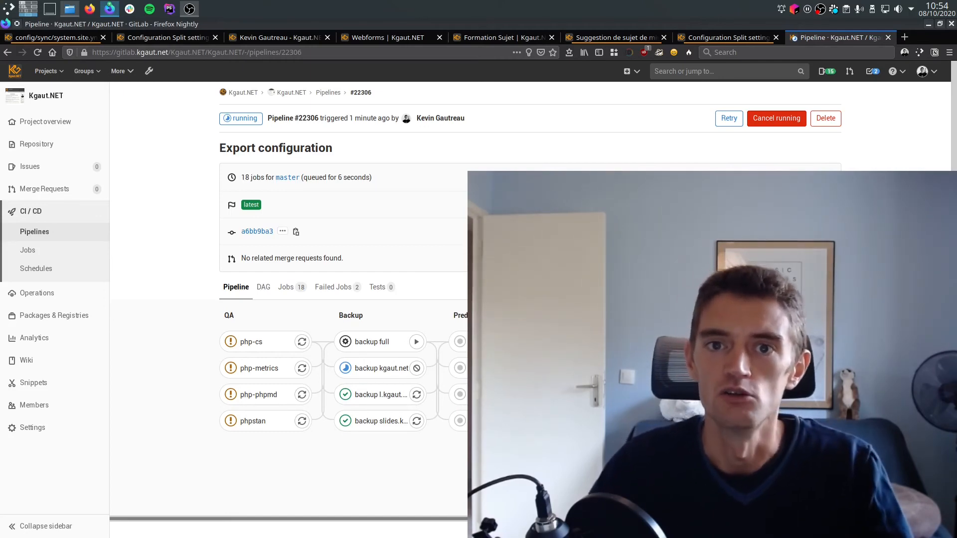
Open files/config/.gitignore in PhpStorm, then examine the config_split.config_split.prod import in GitLab's "deploy config kgaut.NET" job log.
key(alt+Tab)
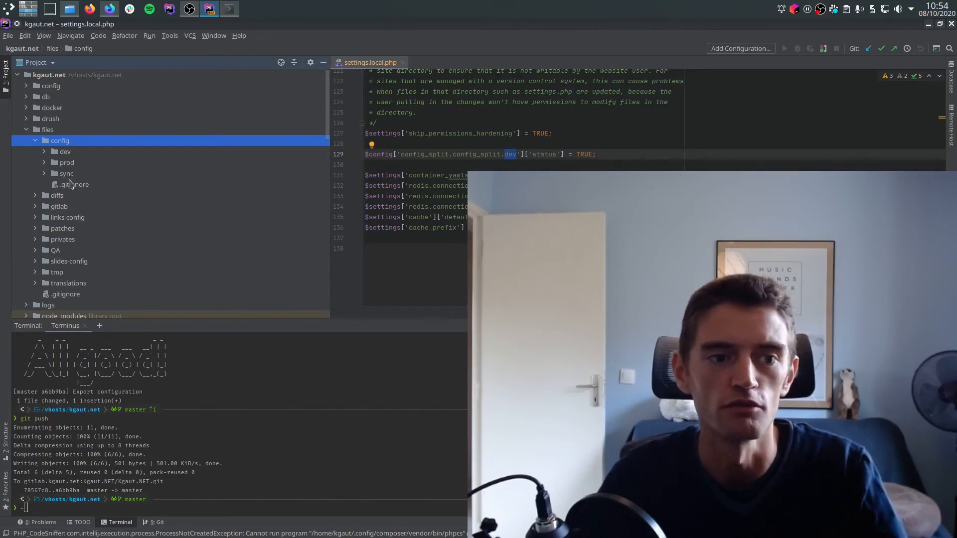
double_click(74, 184)
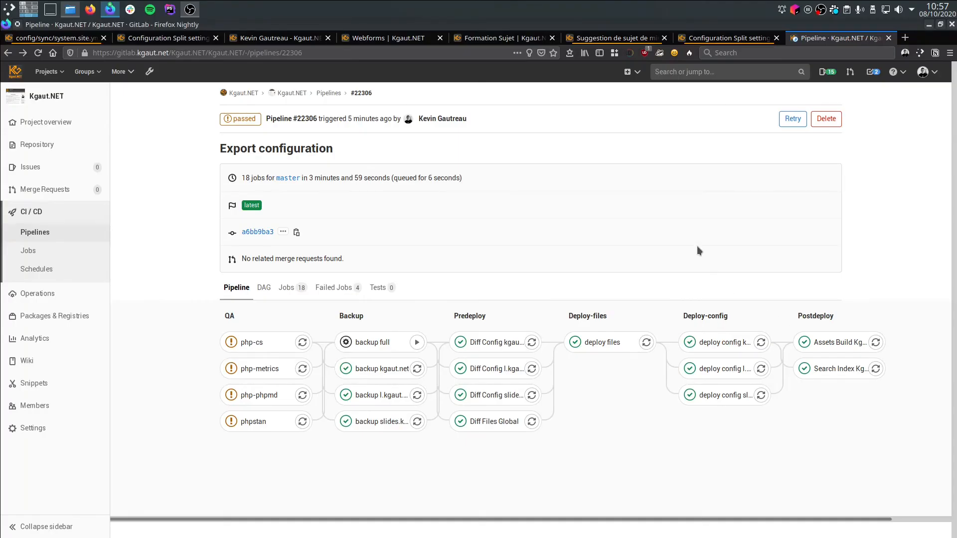
click(717, 342)
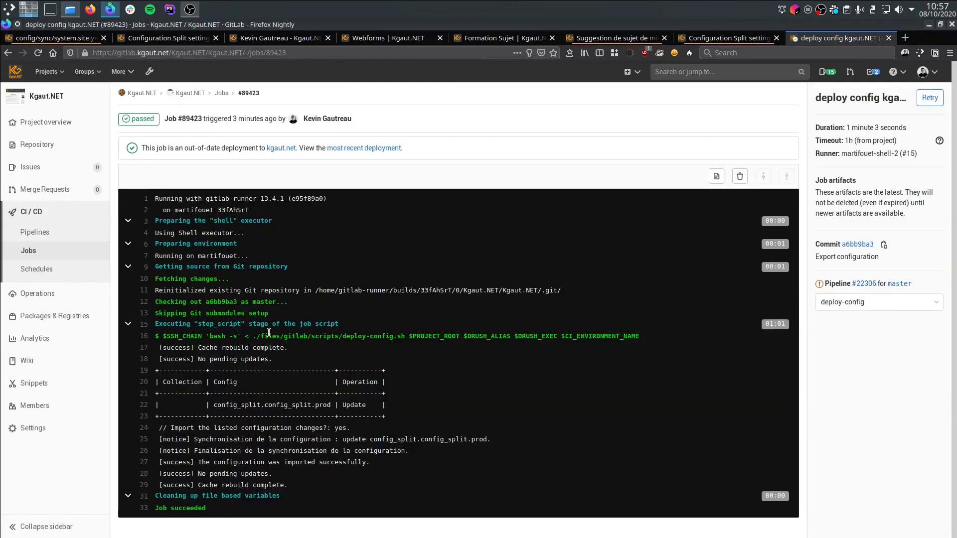
drag(214, 403, 332, 405)
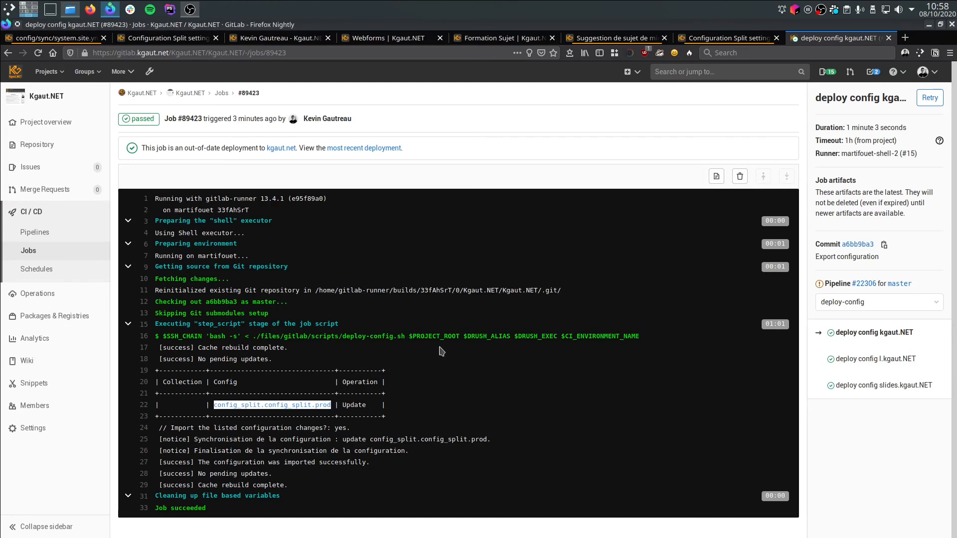
On the production kgaut.net site, set the site name to "Kgaut.NET Youhou" in the basic site settings and save.
key(ctrl+Page_Up)
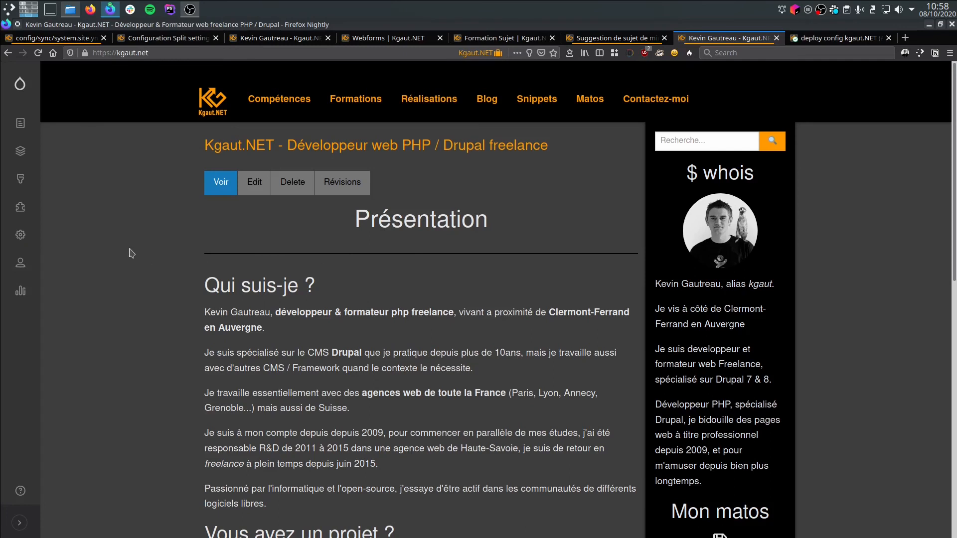
mouse_move(18, 237)
mouse_move(97, 249)
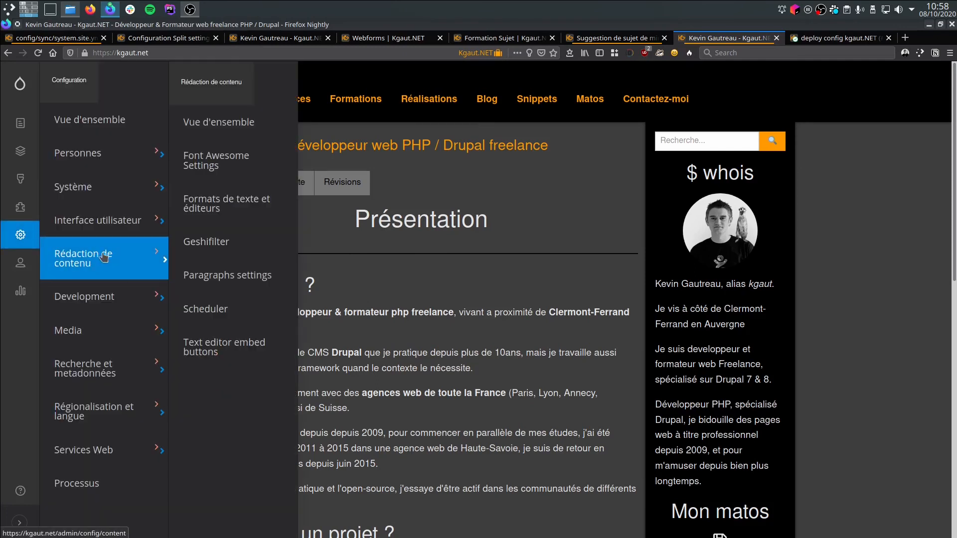
mouse_move(150, 188)
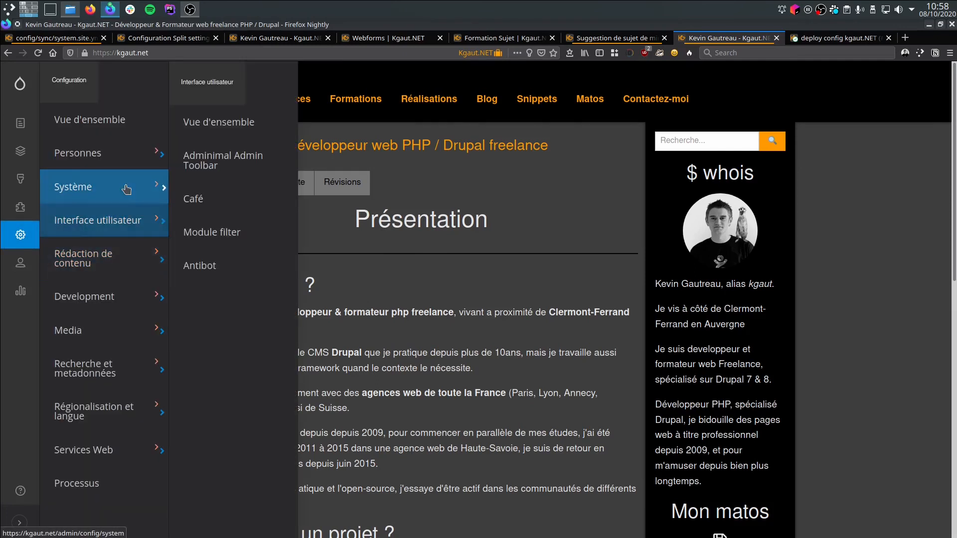
click(225, 161)
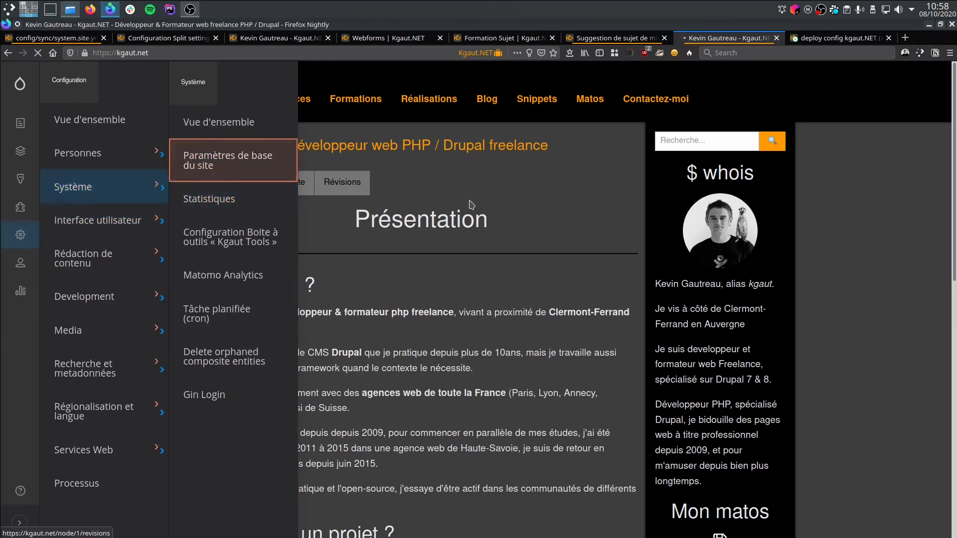
click(233, 234)
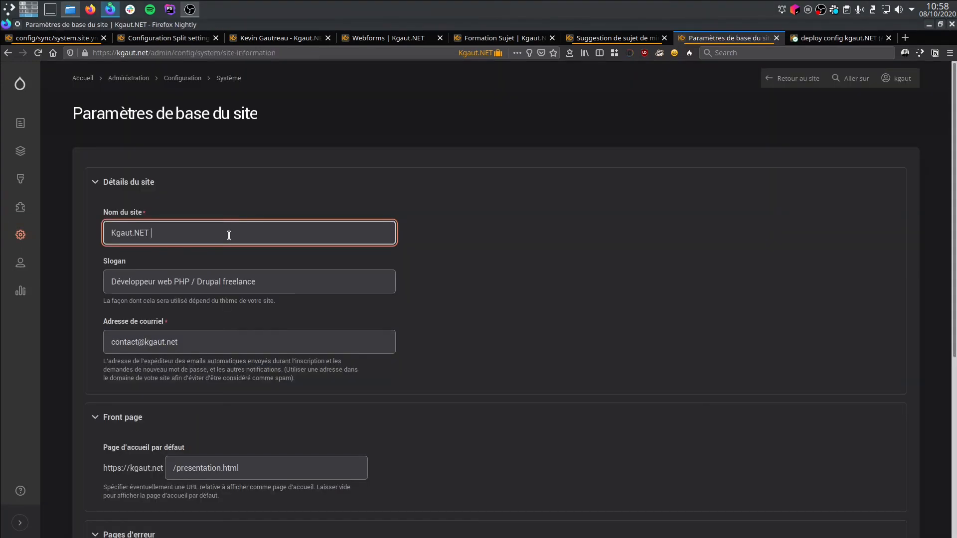
text(You)
text(Tube)
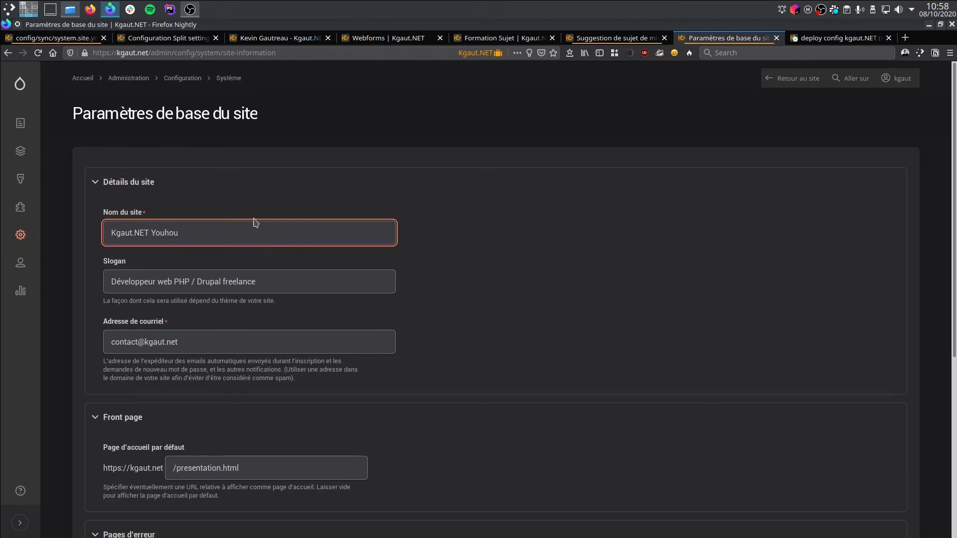
scroll(254, 229, down, 5)
click(144, 457)
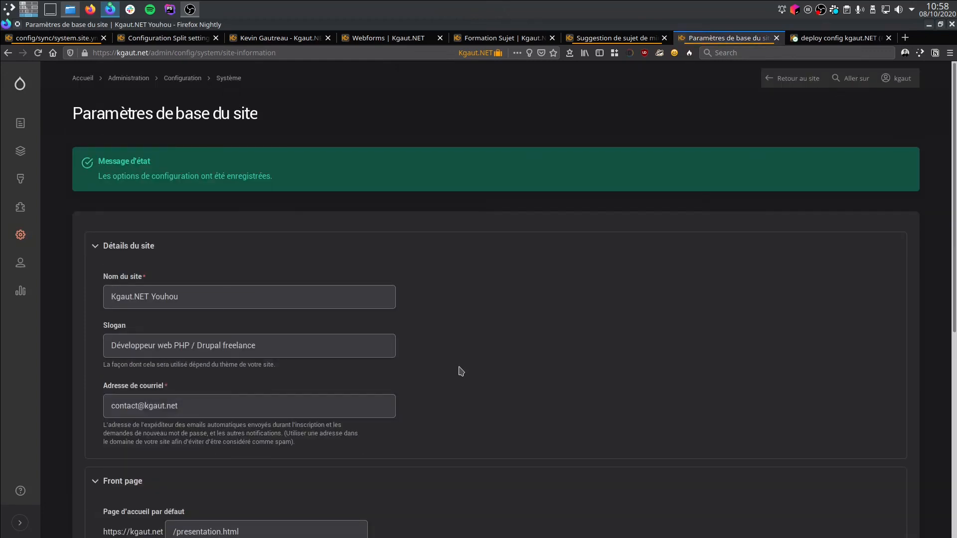
key(ctrl+alt+Up)
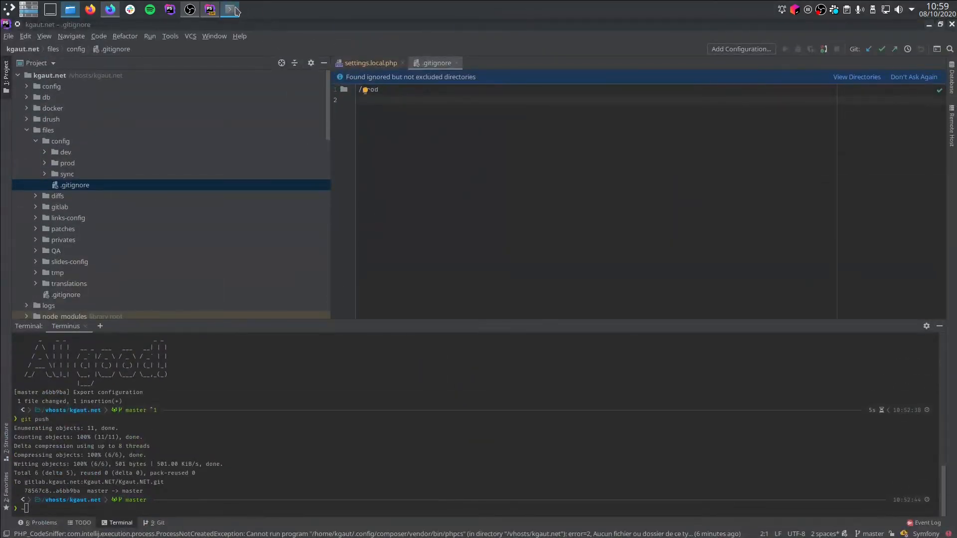
click(230, 10)
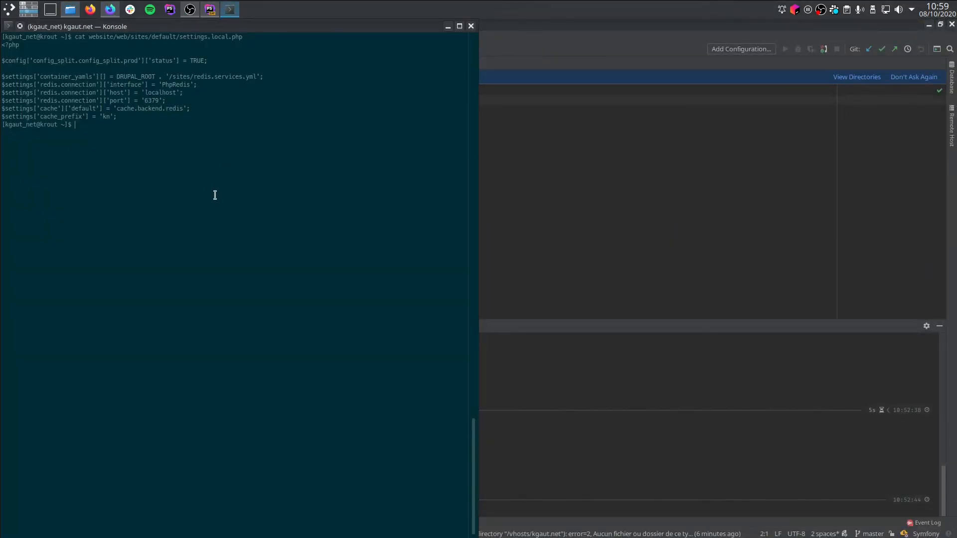
text(drush @kg cex)
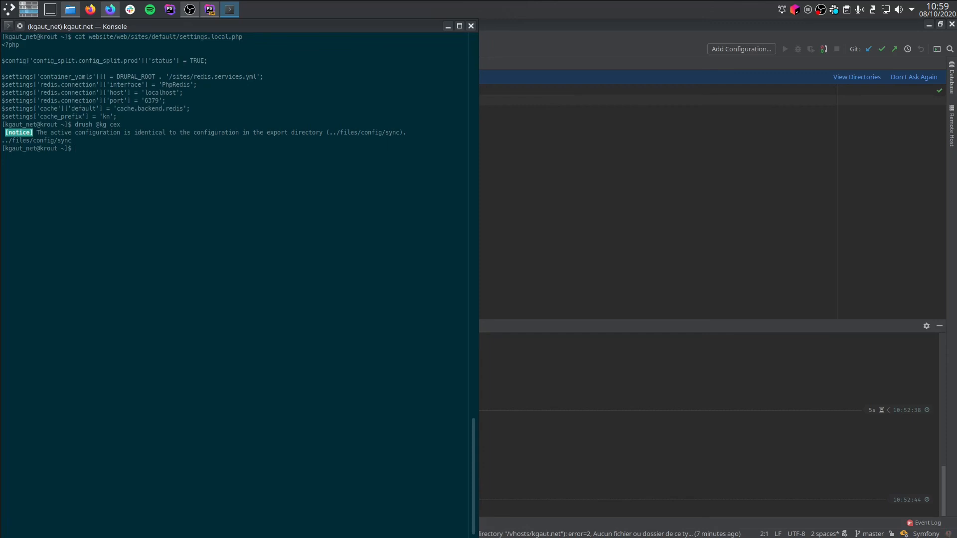
List the contents of the production split folder with "ls -al website/files/config/prod/".
text(ld -al fi)
key(BackSpace)
key(BackSpace)
text(w)
key(Tab)
text(fi)
key(Tab)
text(co)
key(Tab)
text(pr)
key(Tab)
key(Return)
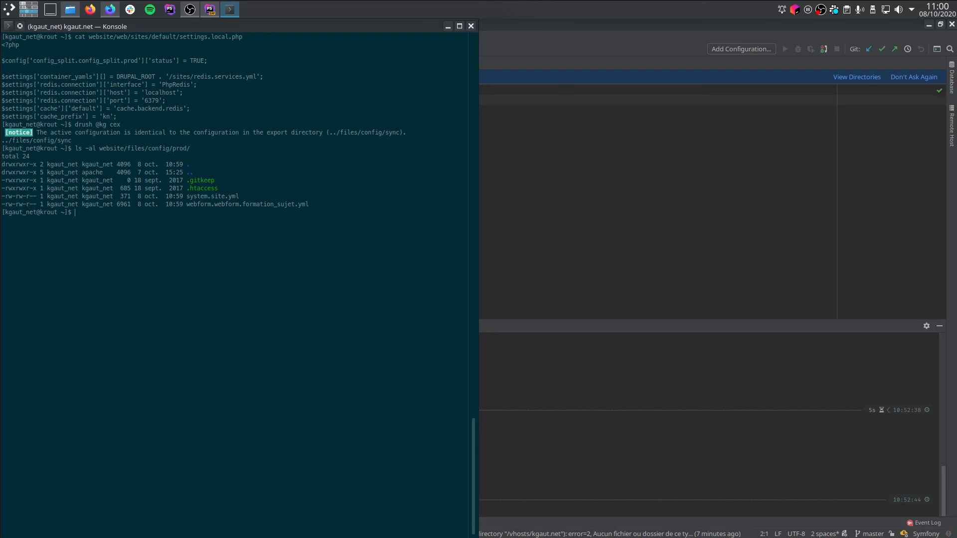
Display the exported website/files/config/prod/system.site.yml file with cat to examine the site name in it.
text(cat website/files/config/prod/system.site.yml)
key(Return)
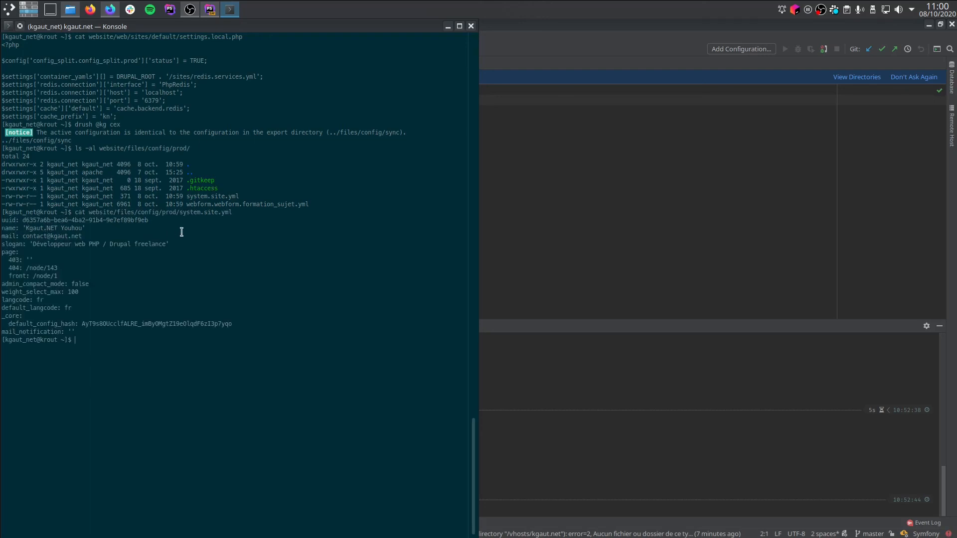
key(Up)
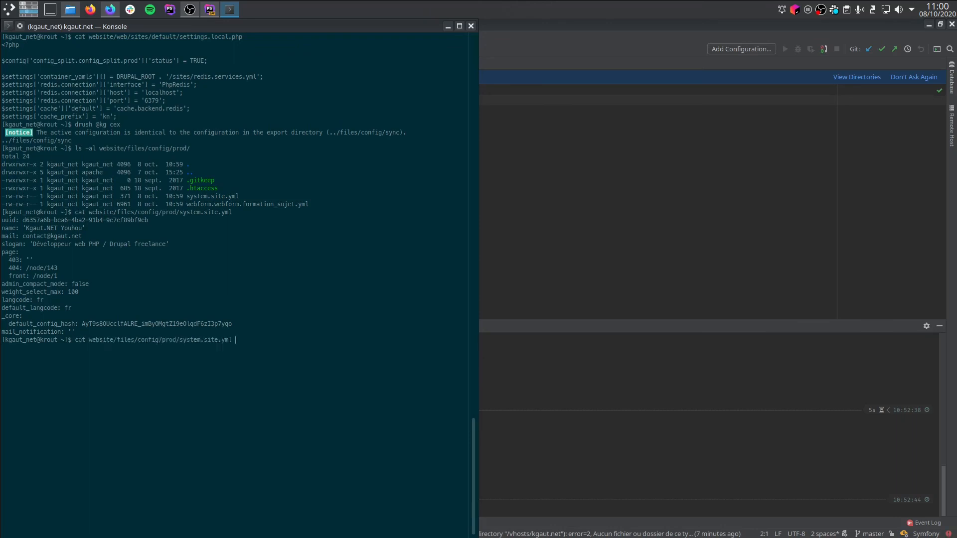
key(ctrl+c)
Go into the website directory and check the repository state with "git status".
text(cd website/)
key(Return)
text(git status)
key(Return)
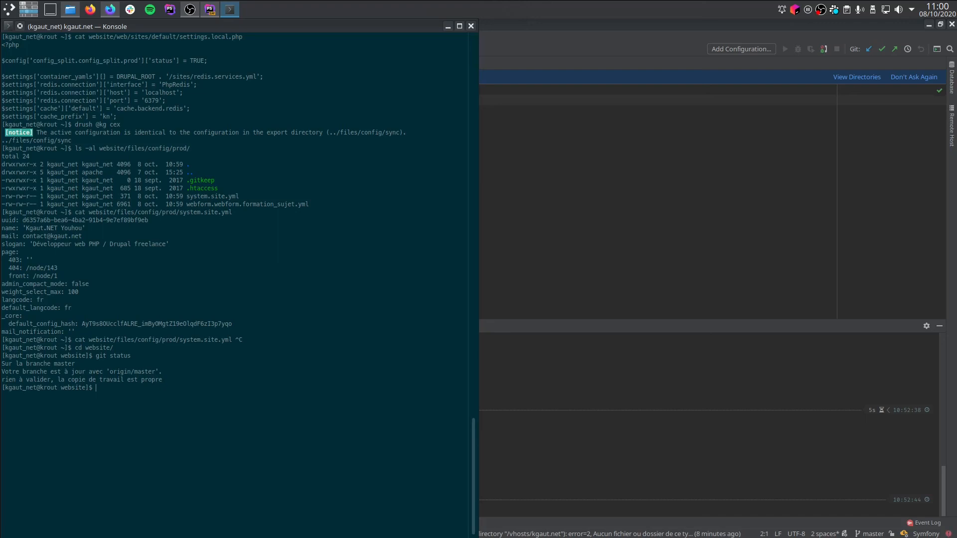
text(cd ./)
key(Return)
text(drush @kg cim)
key(Return)
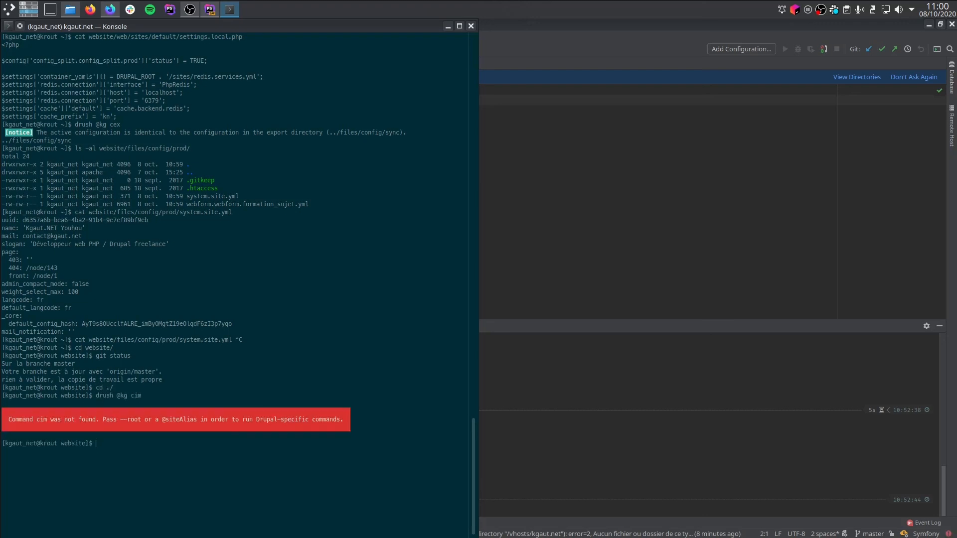
text(cd ../)
key(Return)
key(Up)
key(Return)
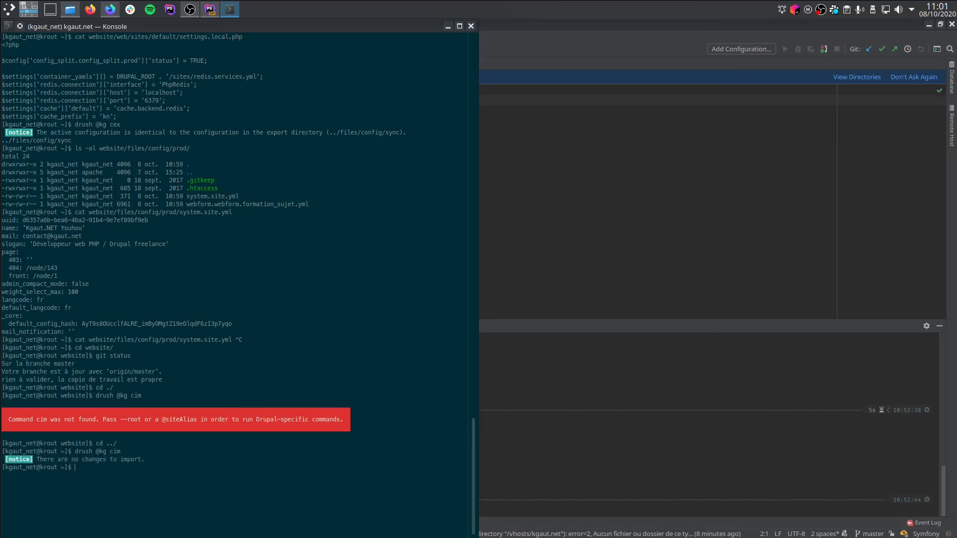
Switch to the production site's basic settings in Firefox, set the site name to "Kgaut.NET" and save the configuration.
key(ctrl+super+Down)
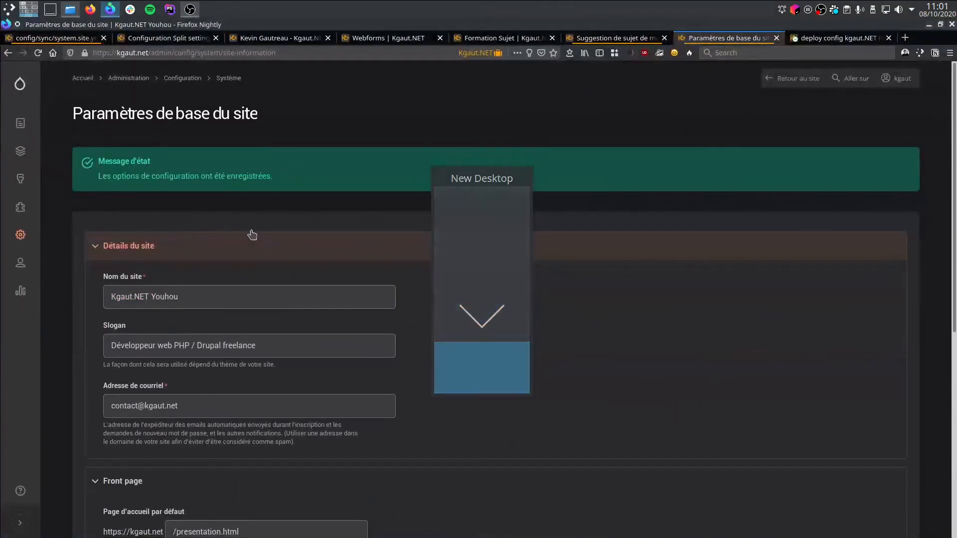
double_click(162, 297)
key(BackSpace)
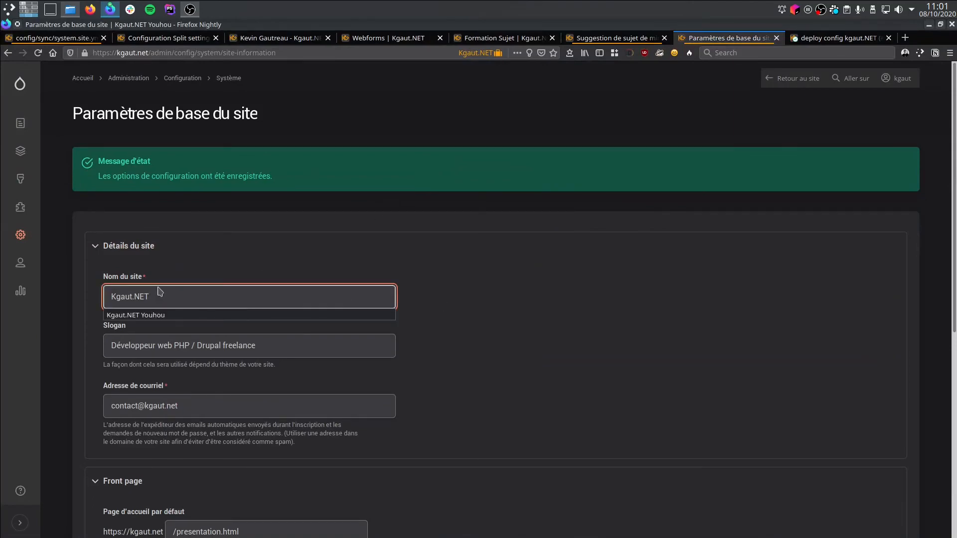
scroll(543, 304, down, 10)
click(182, 462)
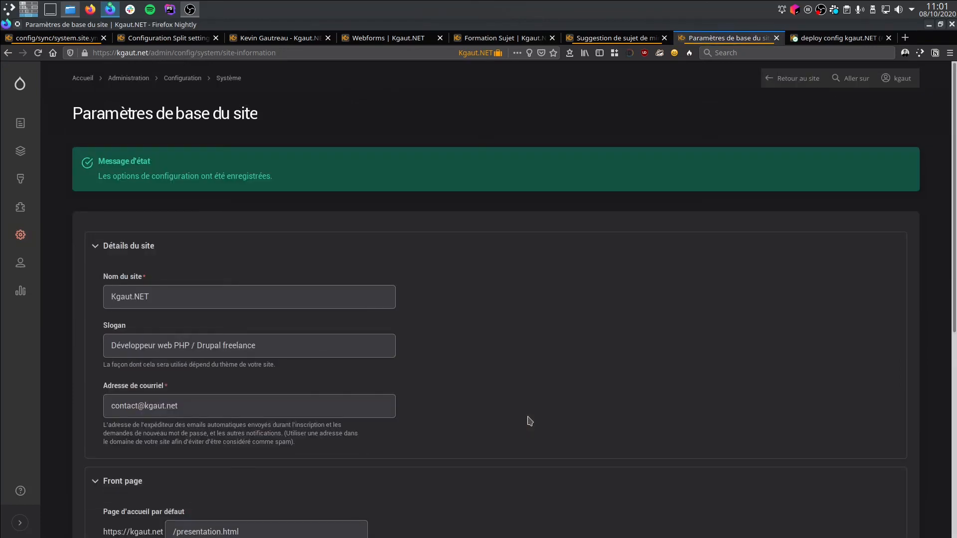
key(ctrl+super+Up)
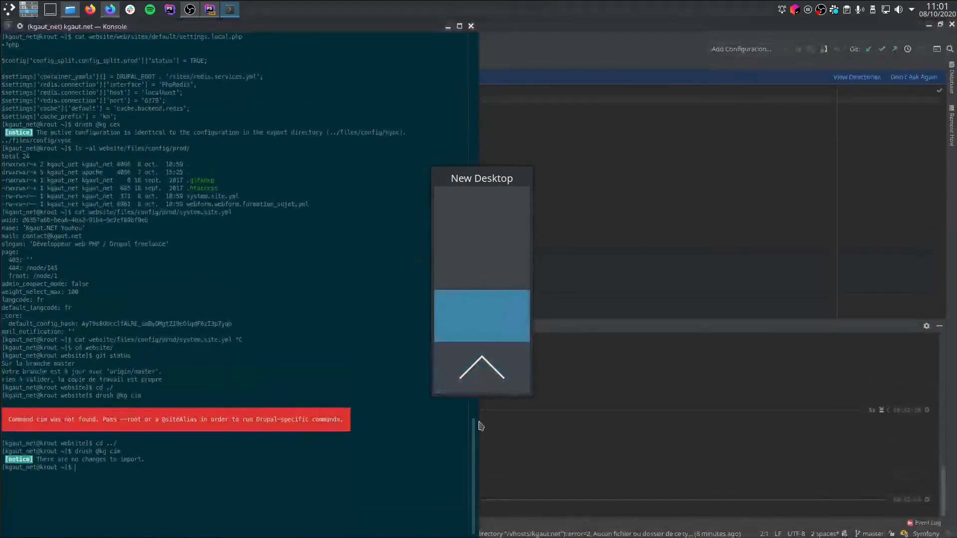
key(Up)
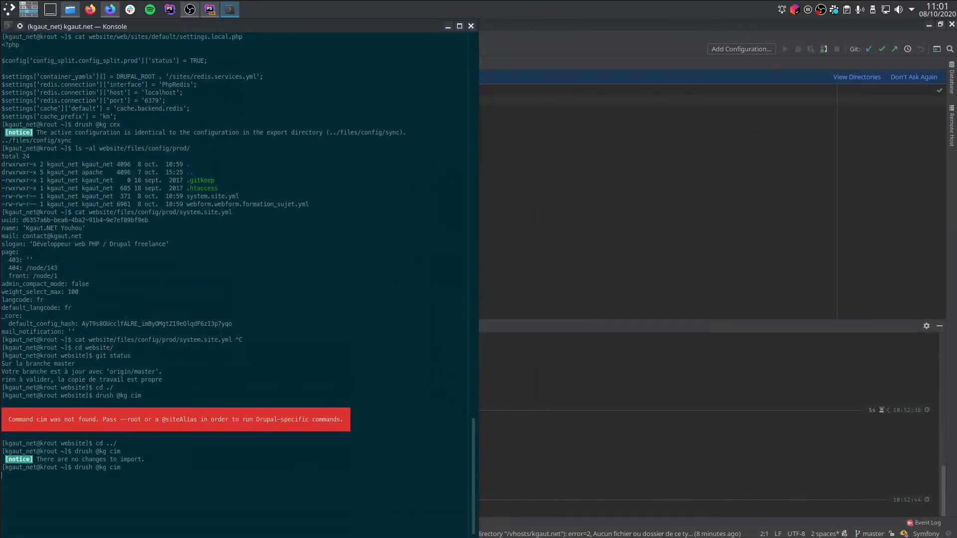
text(y)
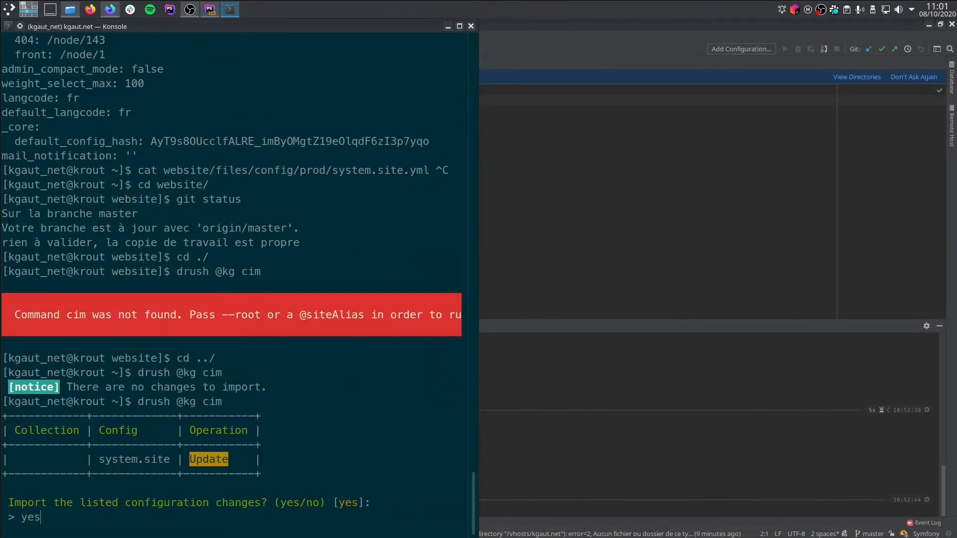
text(es)
key(Return)
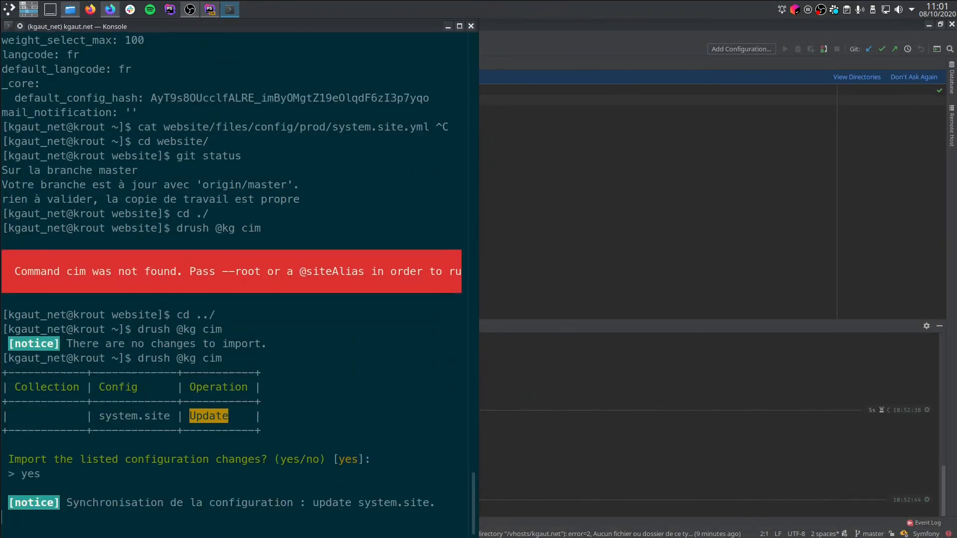
Reload the basic site settings page in Firefox and open the kgaut.net home page in a new tab to check the site name.
key(ctrl+super+Down)
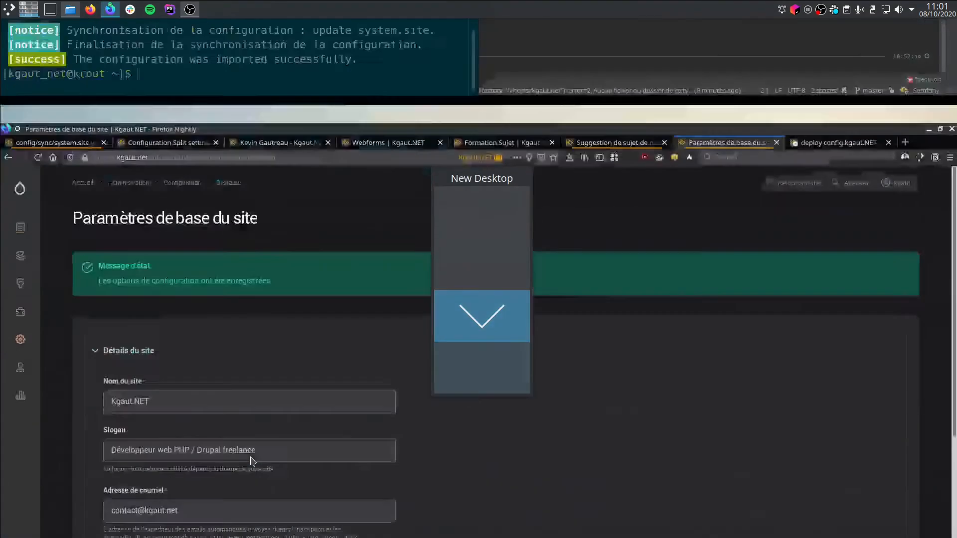
key(F5)
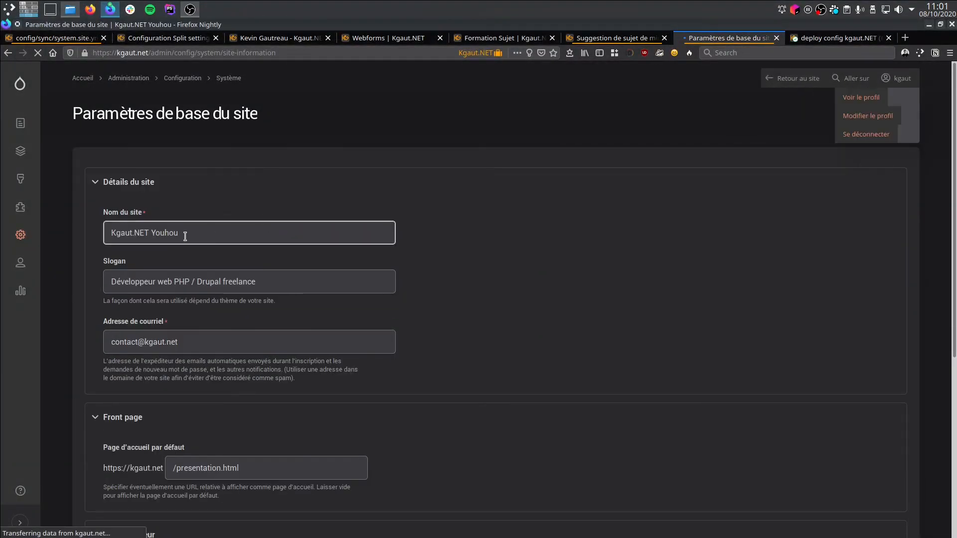
middle_click(29, 91)
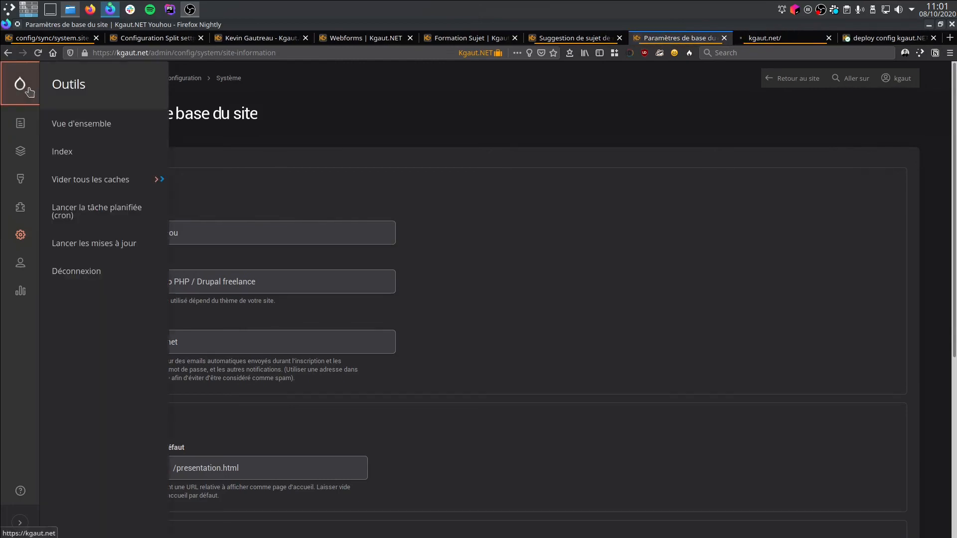
click(762, 40)
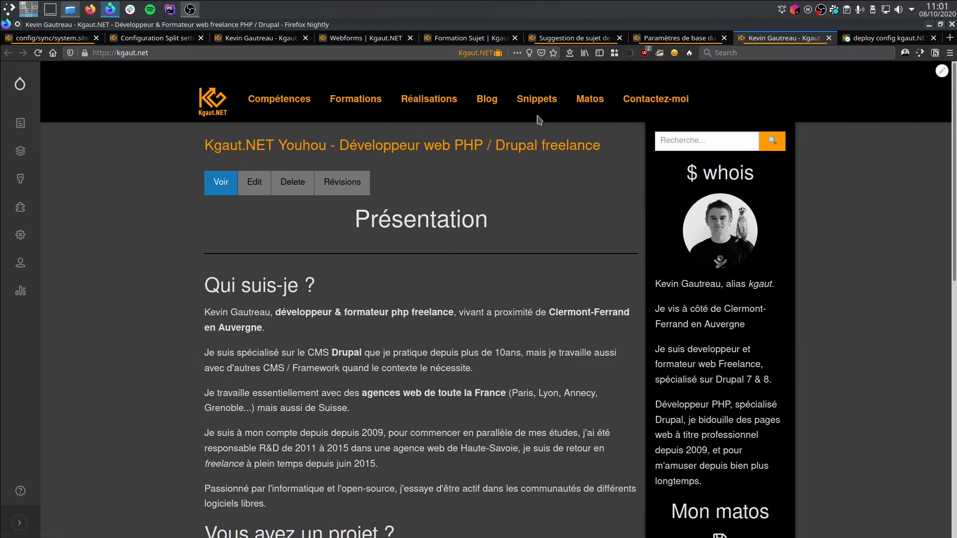
Return to the basic site settings form, remove "Youhou" so the site name reads "Kgaut.NET", and save the configuration.
click(678, 38)
click(251, 239)
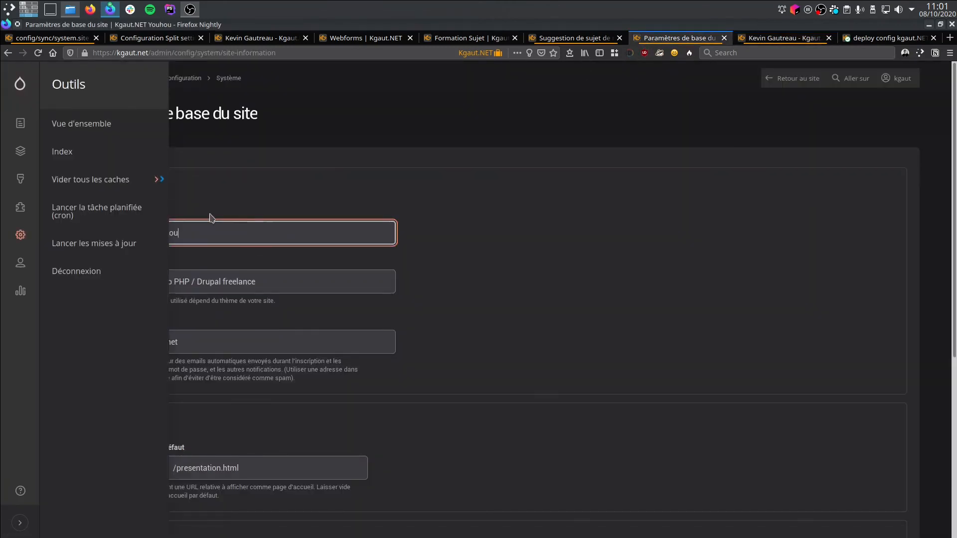
scroll(212, 218, down, 4)
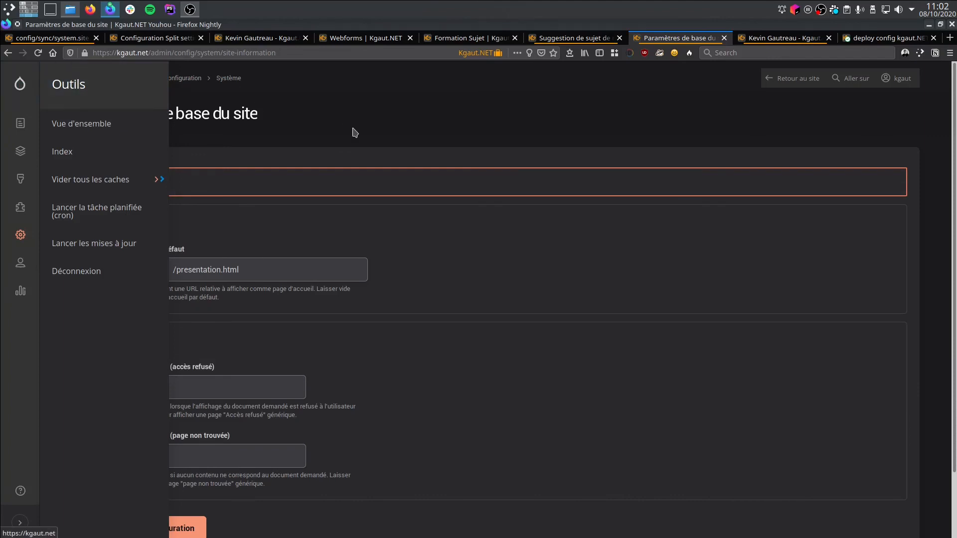
click(219, 182)
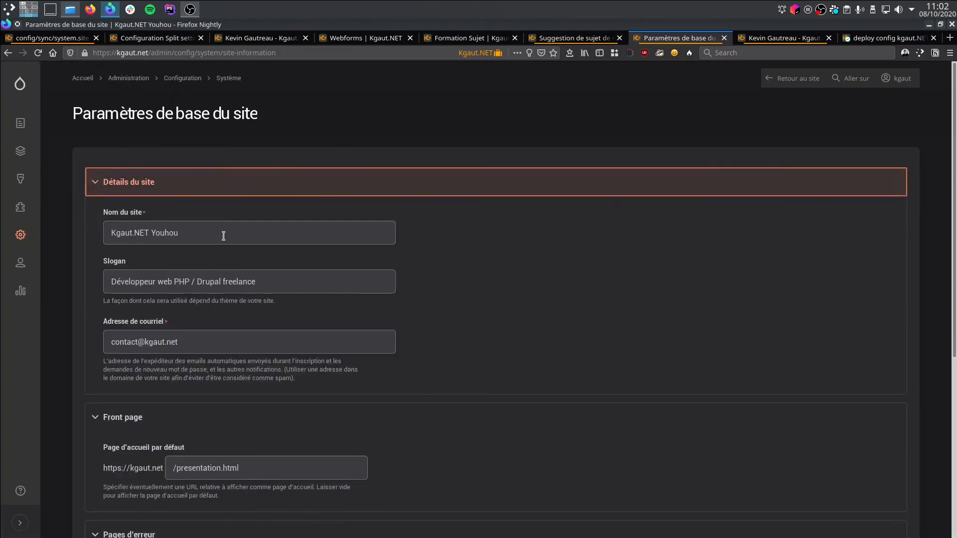
click(183, 234)
double_click(157, 230)
key(BackSpace)
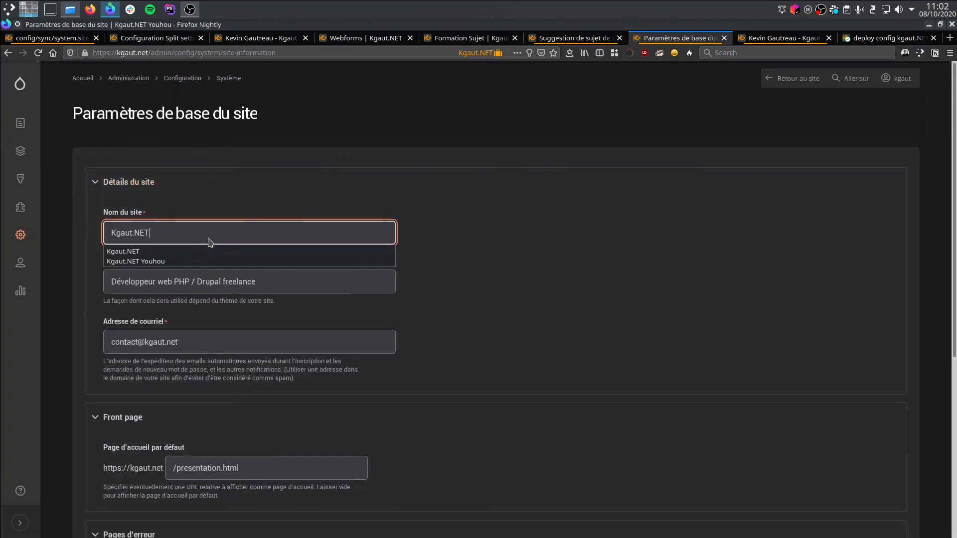
scroll(199, 331, down, 5)
click(152, 462)
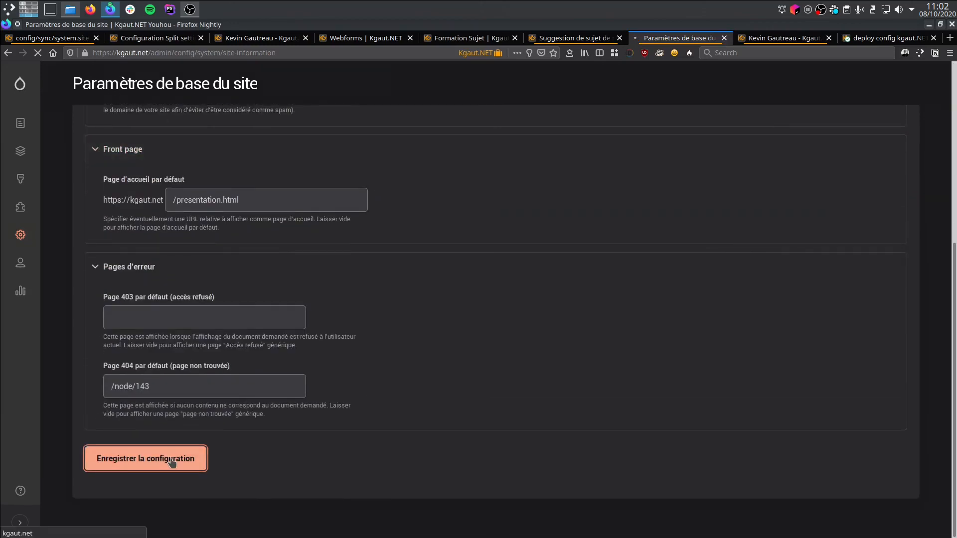
key(ctrl+alt+Up)
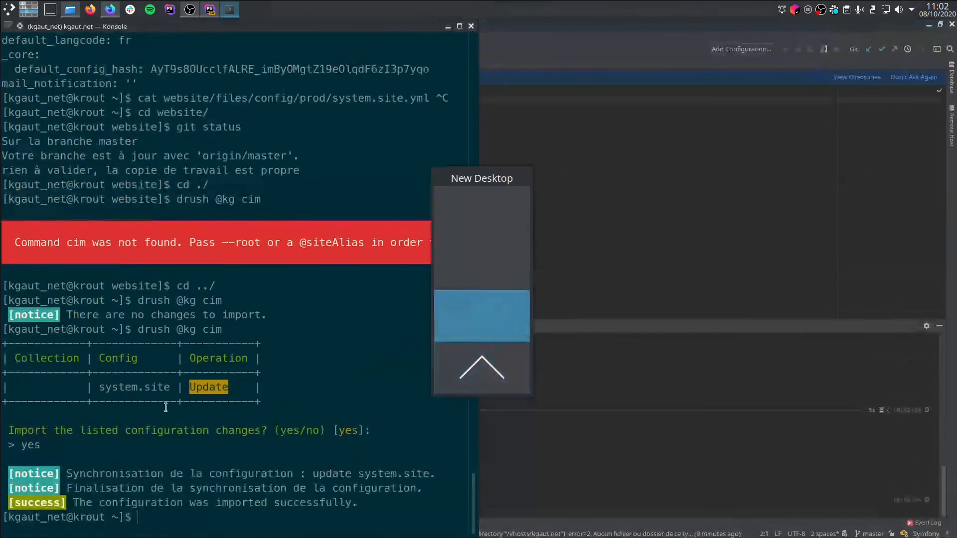
key(Up)
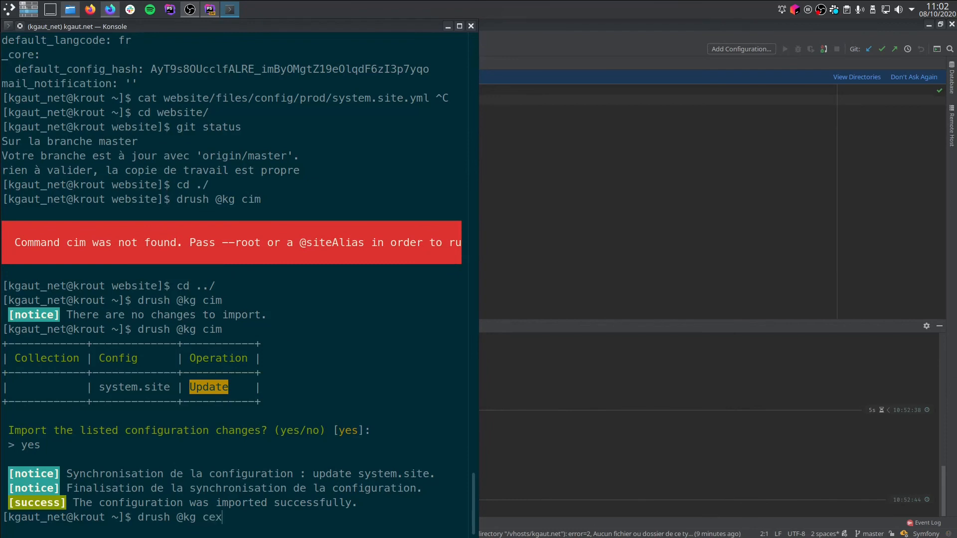
key(Return)
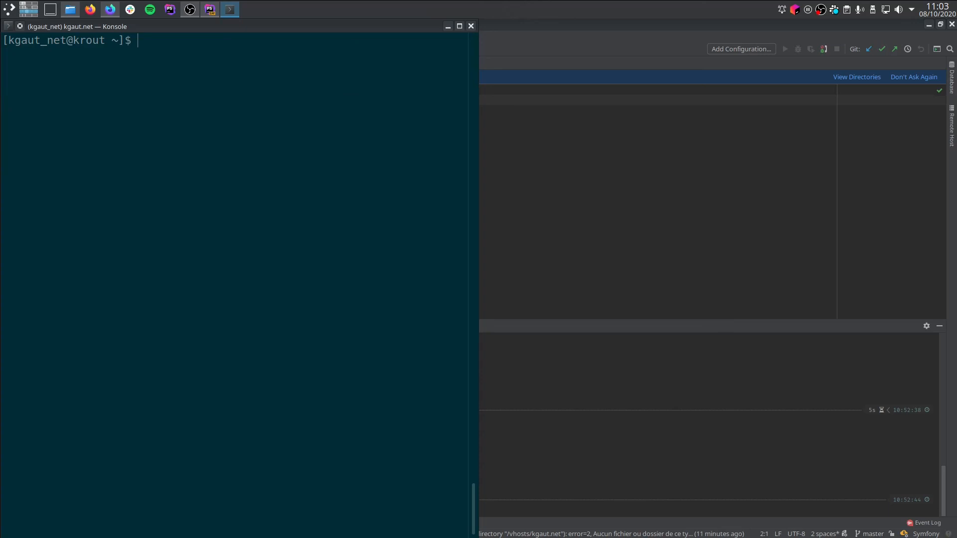
text(ls -al website/files/config/prod/)
key(Return)
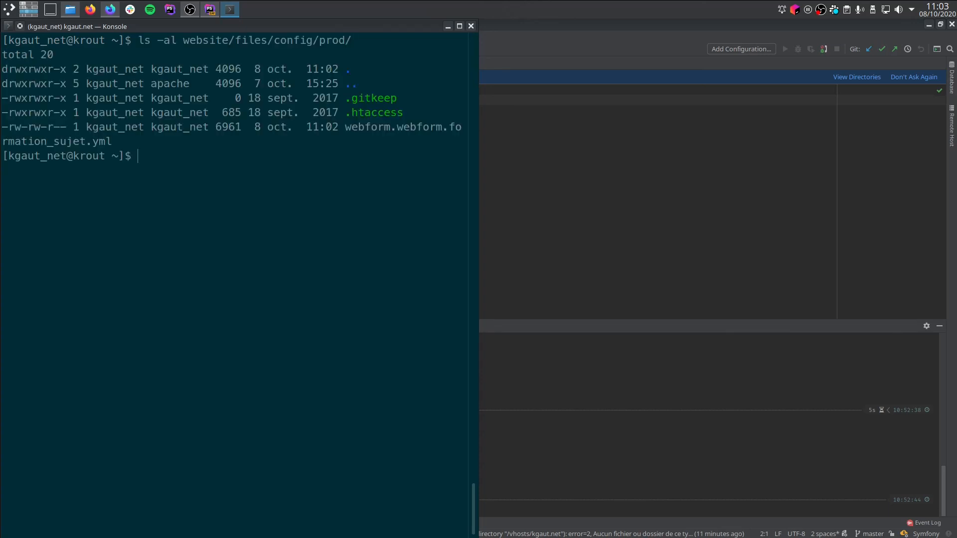